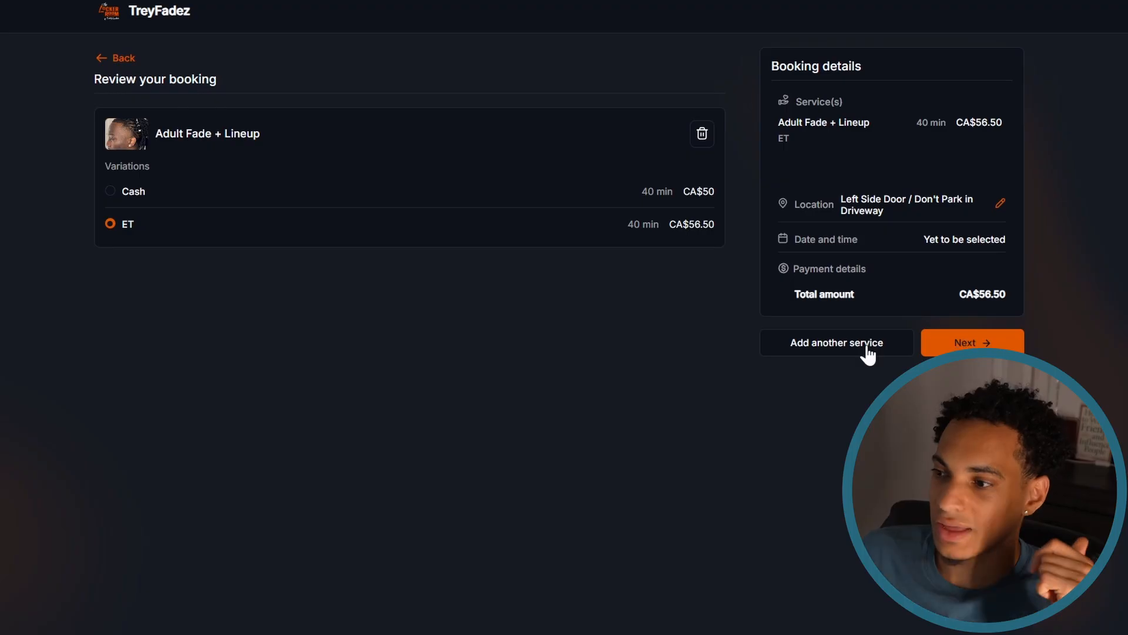
- Add the Kids Cut (18 & Under) service to the booking and continue to date and time selection
{"action": "left_click", "coordinate": [867, 348]}
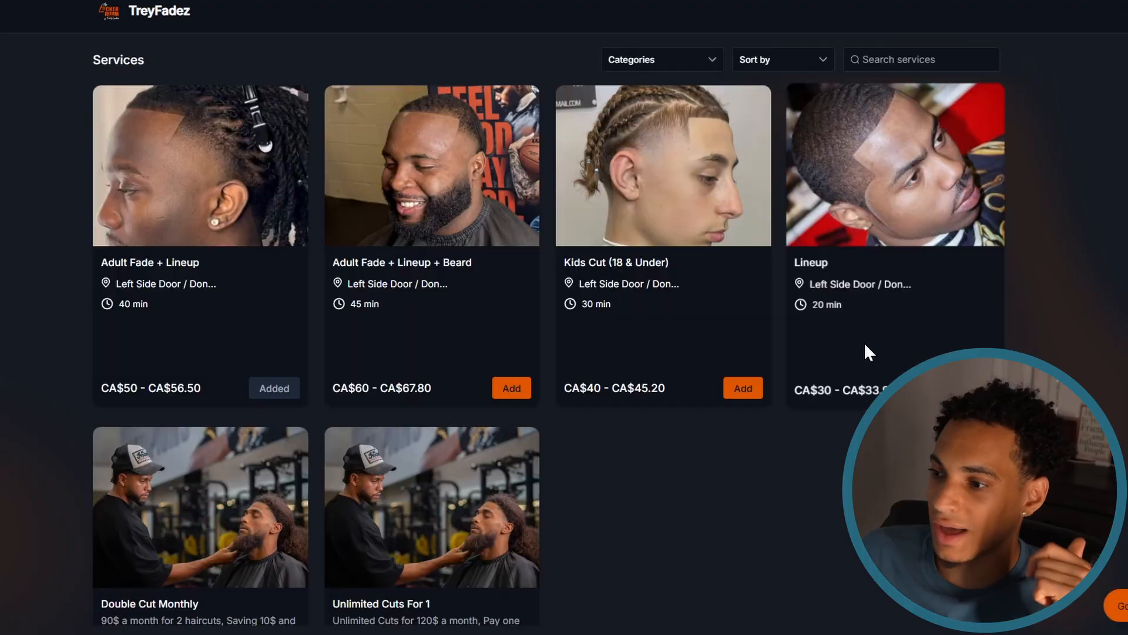
{"action": "left_click", "coordinate": [749, 393]}
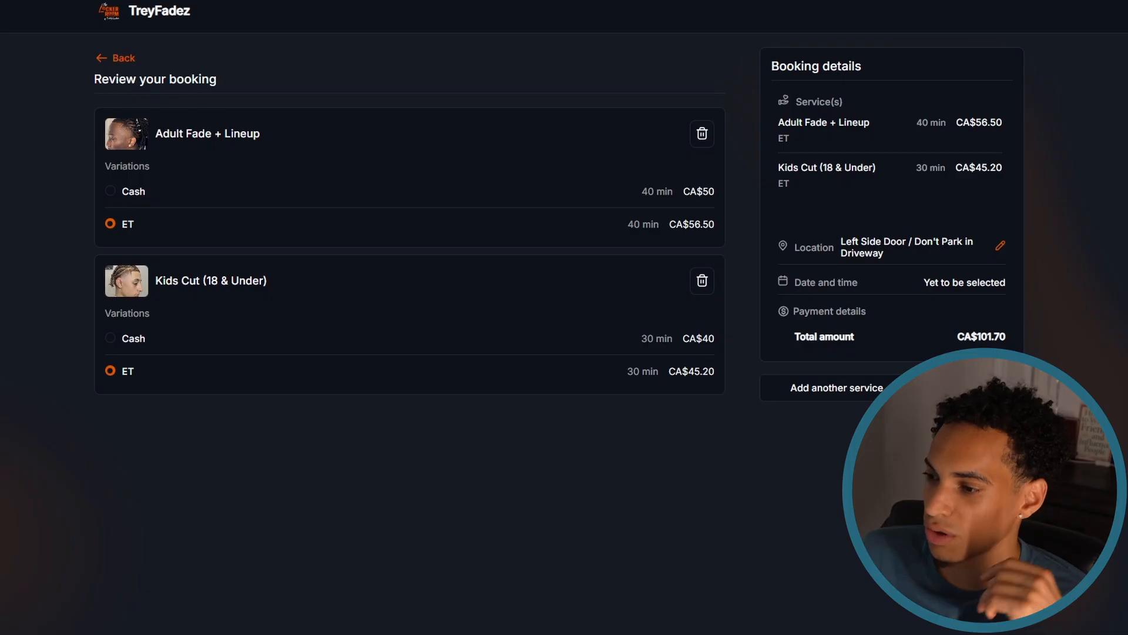
{"action": "left_click", "coordinate": [969, 388]}
- Choose August 26, 2026 at 3:00 PM as the appointment slot and confirm it
{"action": "left_click", "coordinate": [254, 283]}
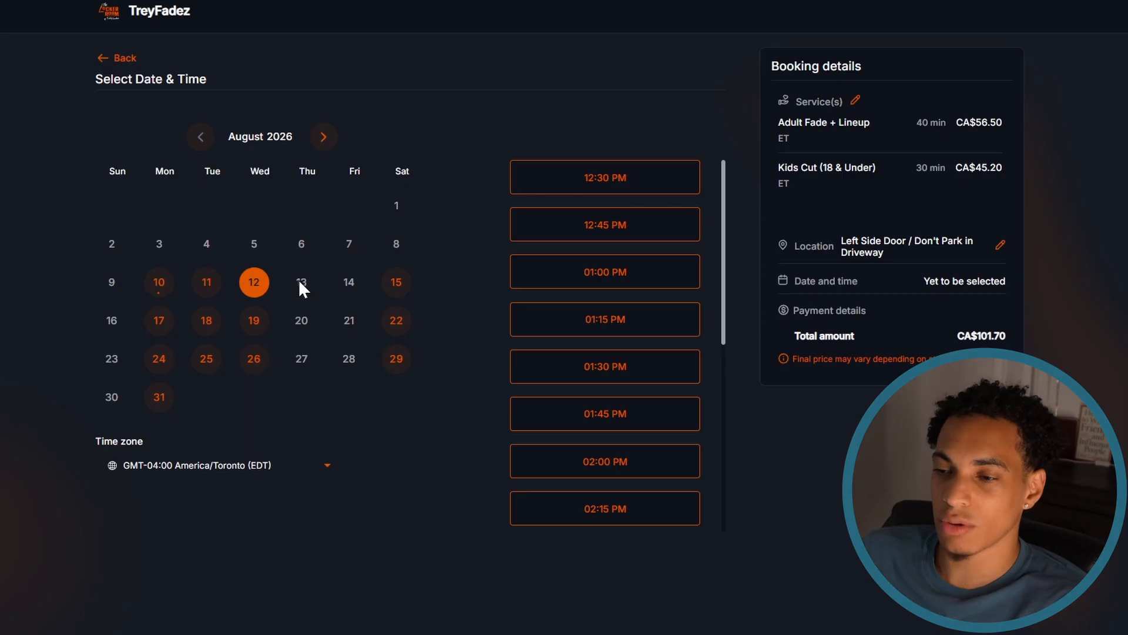
{"action": "left_click", "coordinate": [254, 358]}
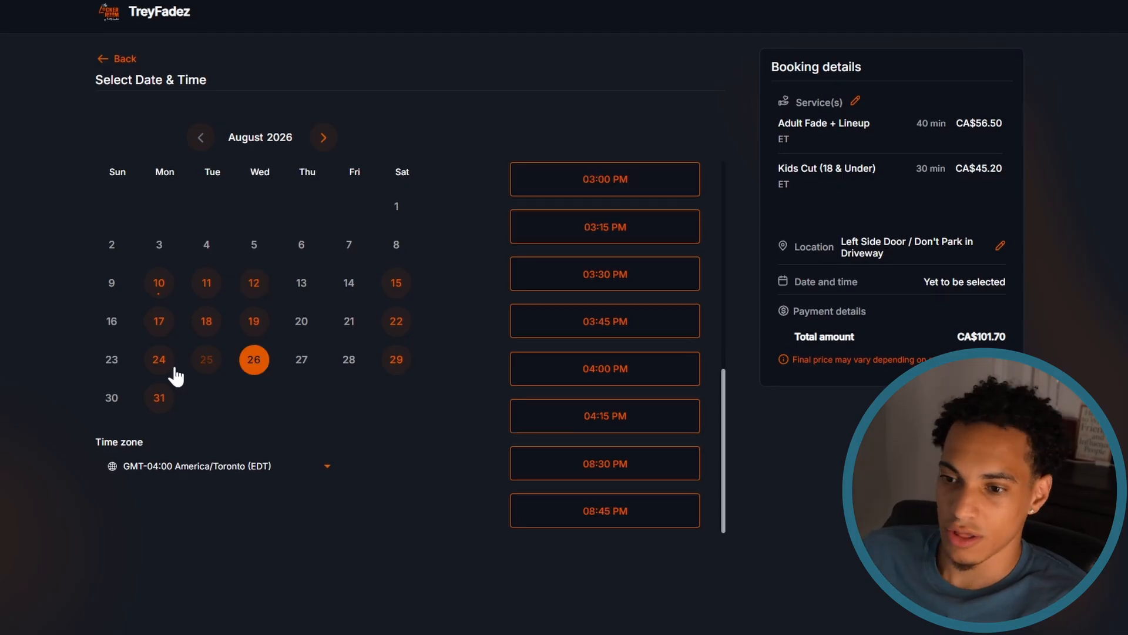
{"action": "left_click", "coordinate": [608, 187]}
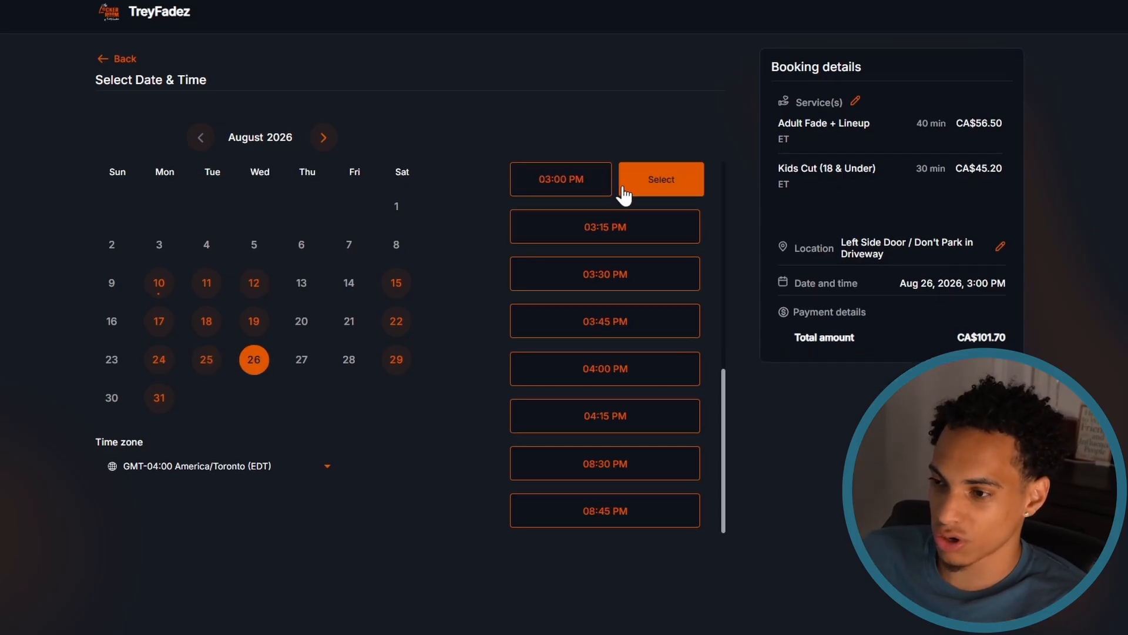
{"action": "left_click", "coordinate": [660, 193]}
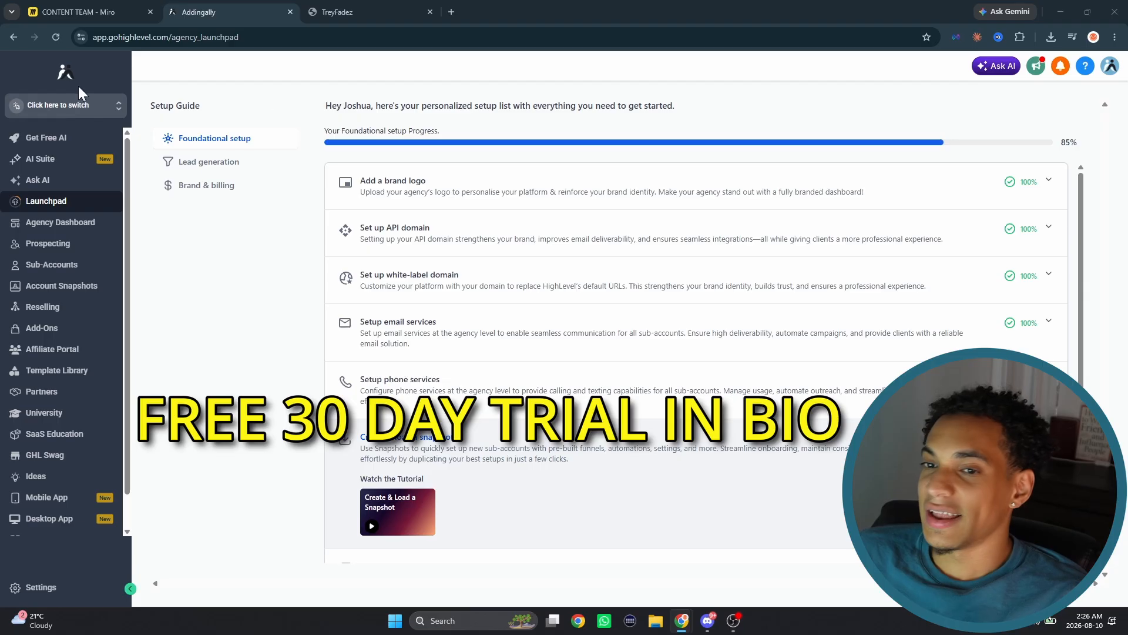
- Switch to GoHighLevel and examine the Services option in TheLockerRoom sub-account's calendar settings
{"action": "left_click", "coordinate": [70, 107]}
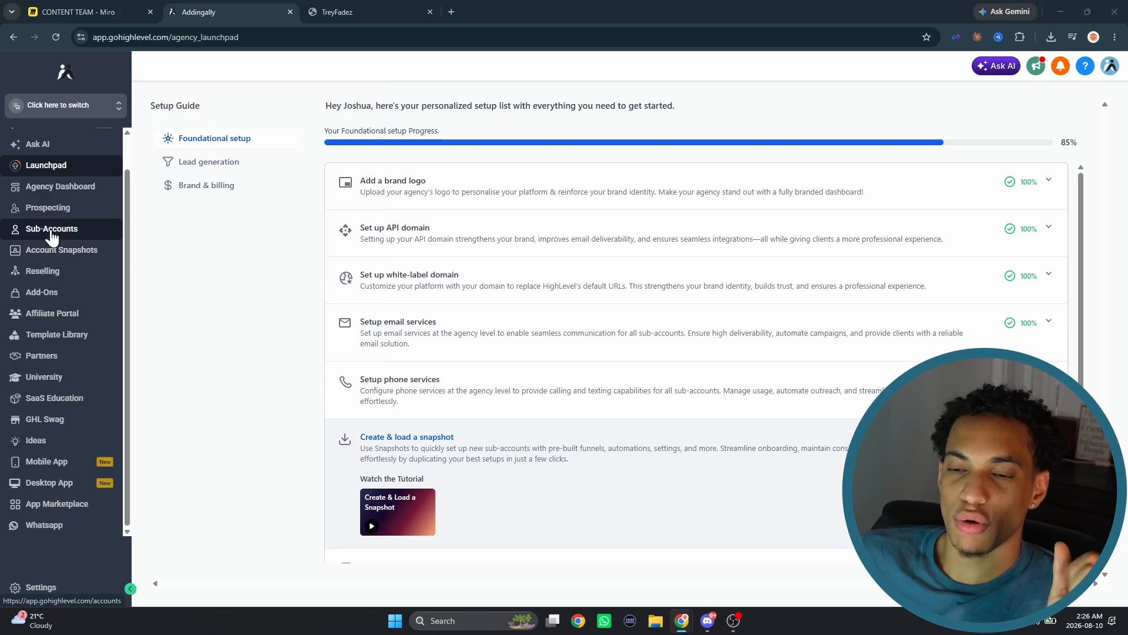
{"action": "left_click", "coordinate": [51, 230]}
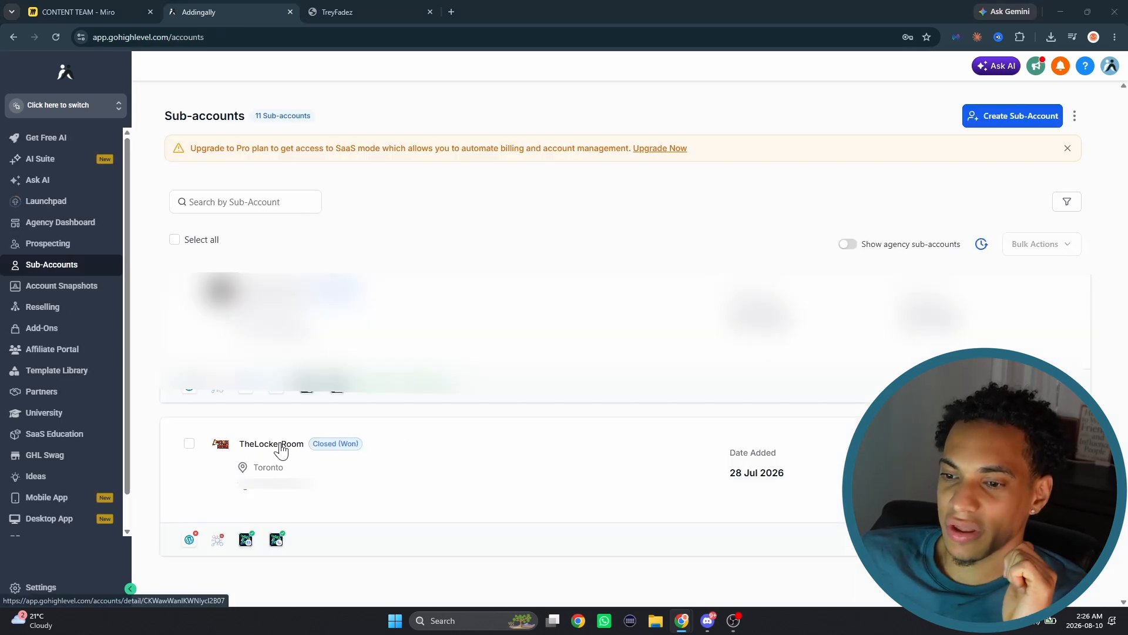
{"action": "left_click", "coordinate": [291, 445]}
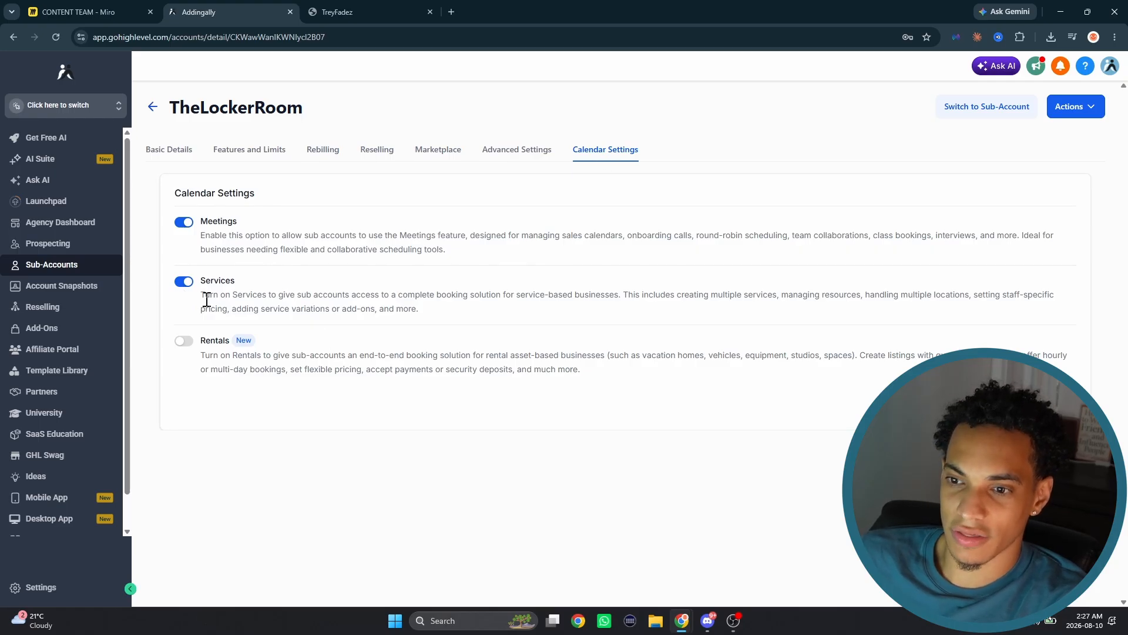
{"action": "left_click_drag", "start_coordinate": [202, 296], "coordinate": [422, 316]}
{"action": "left_click", "coordinate": [437, 311]}
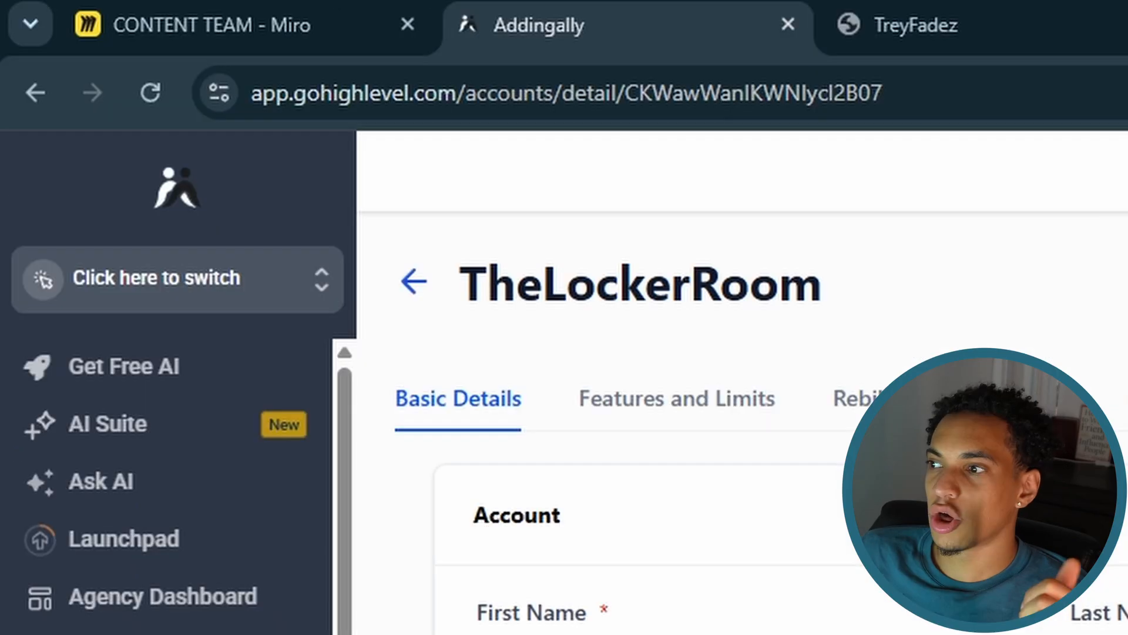
- Switch into TheLockerRoom sub-account and review its payment provider integrations
{"action": "left_click", "coordinate": [284, 276]}
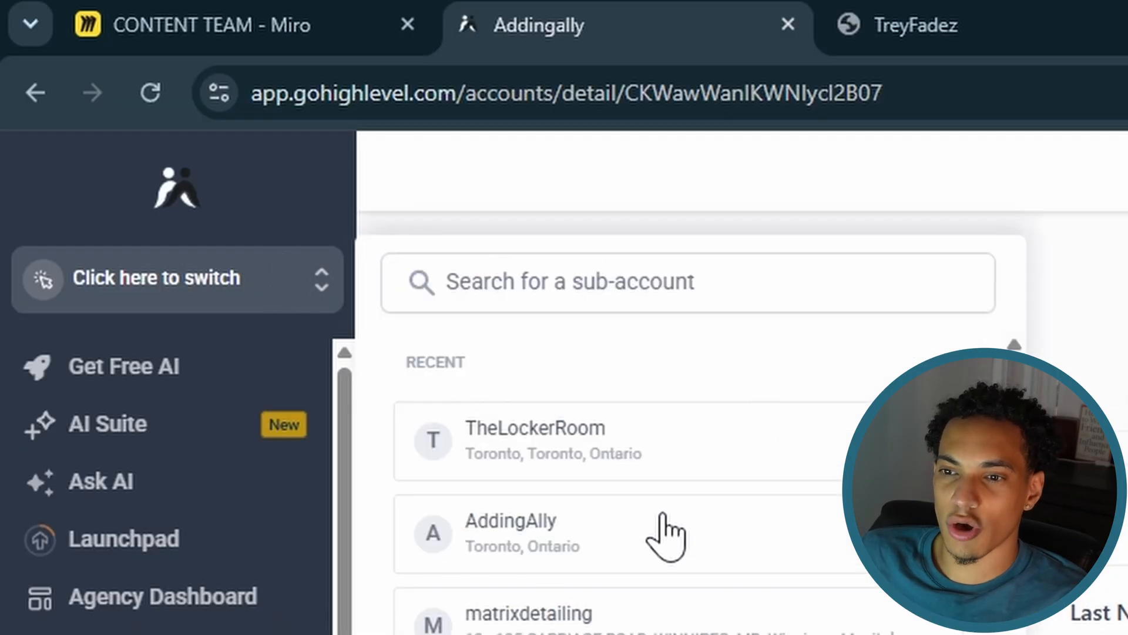
{"action": "left_click", "coordinate": [663, 529]}
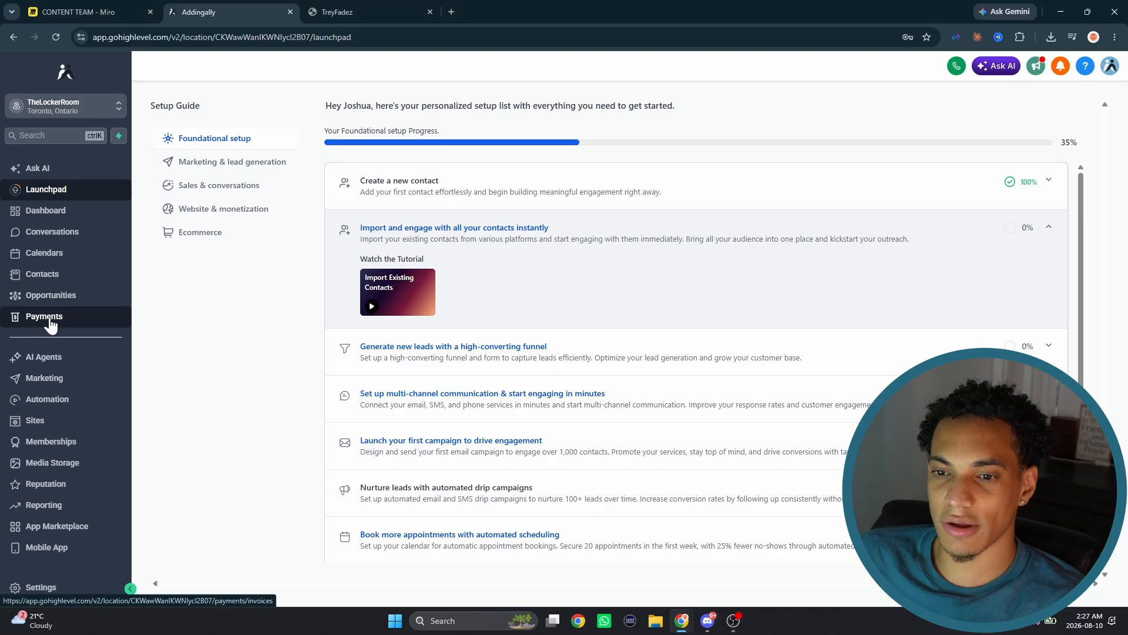
{"action": "left_click", "coordinate": [50, 320]}
{"action": "left_click", "coordinate": [893, 95]}
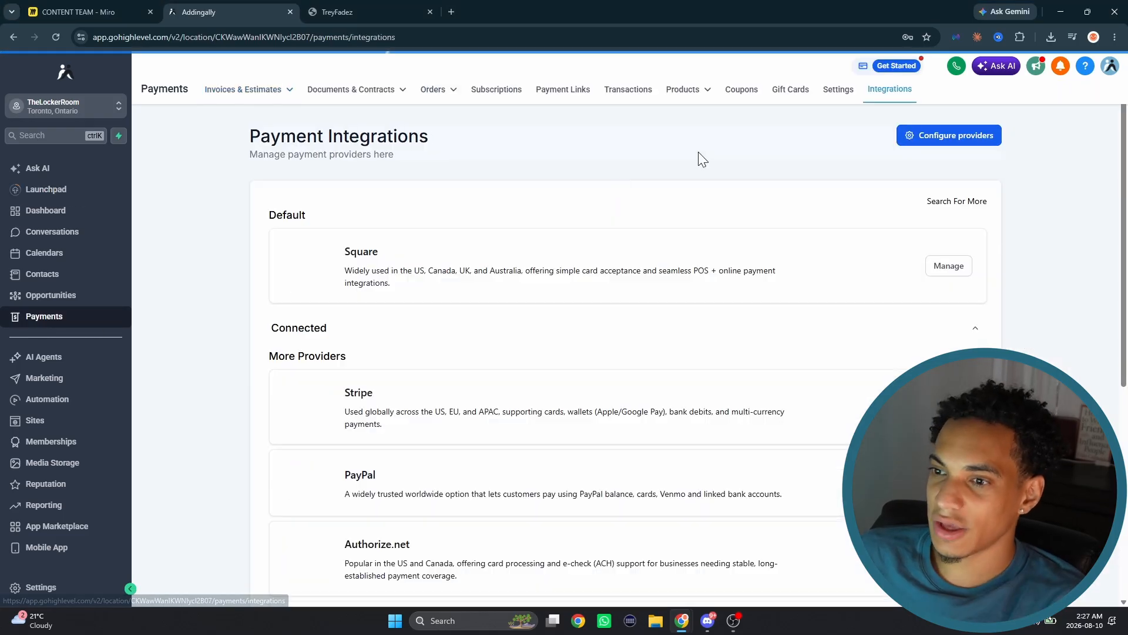
{"action": "scroll", "coordinate": [447, 281], "scroll_direction": "down", "scroll_amount": 1}
{"action": "scroll", "coordinate": [446, 294], "scroll_direction": "down", "scroll_amount": 5}
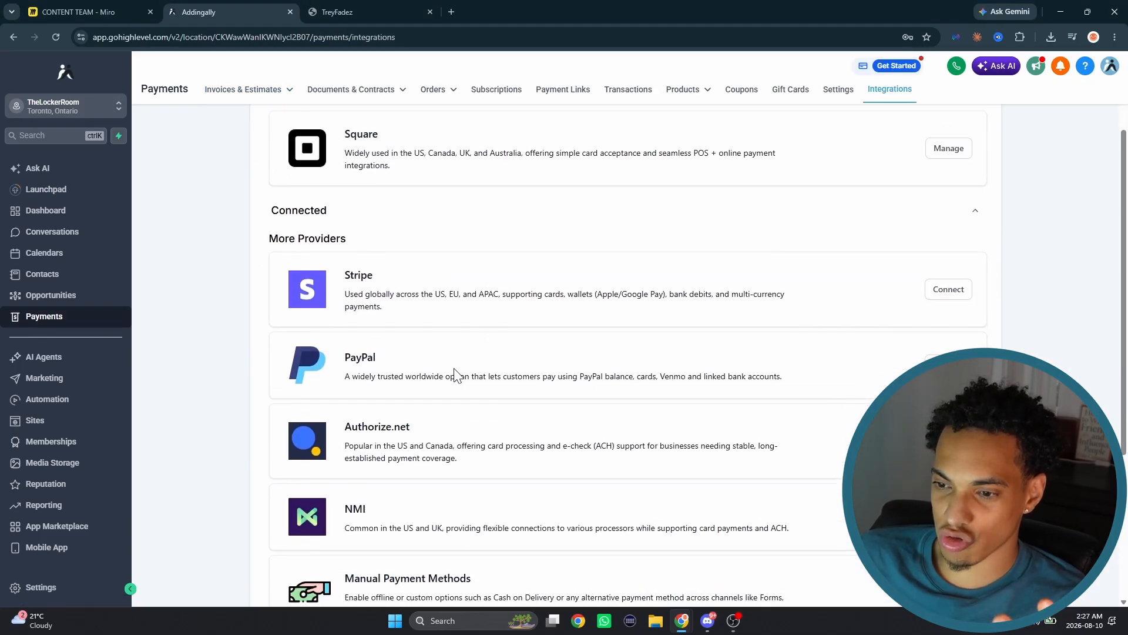
{"action": "scroll", "coordinate": [493, 388], "scroll_direction": "up", "scroll_amount": 6}
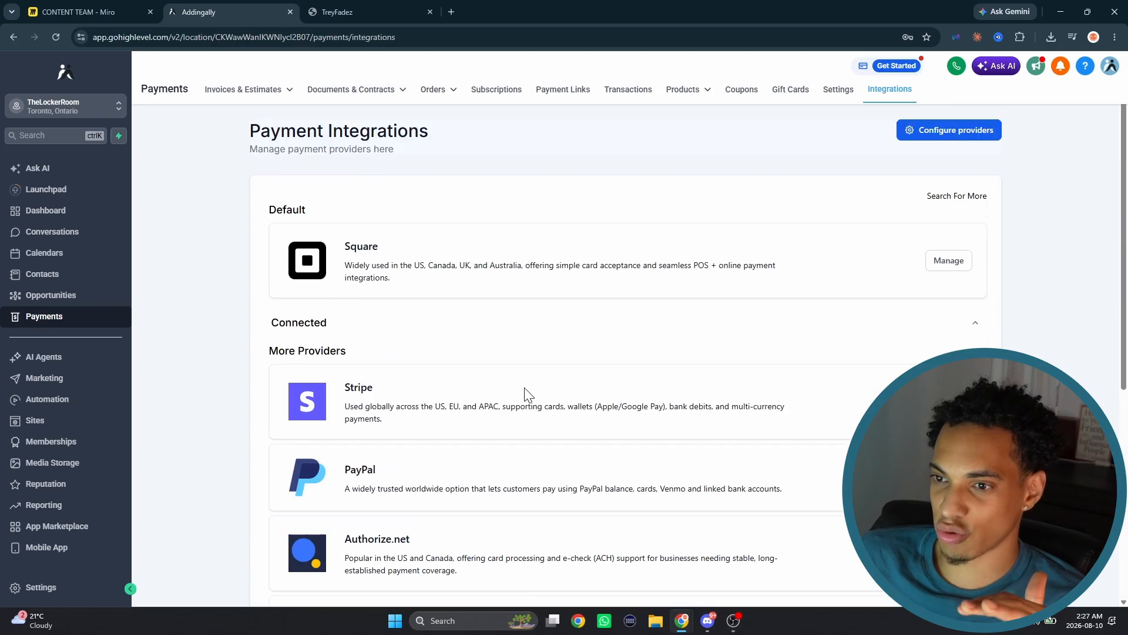
- Open the sub-account's staff settings and start adding a new user
{"action": "left_click", "coordinate": [59, 587]}
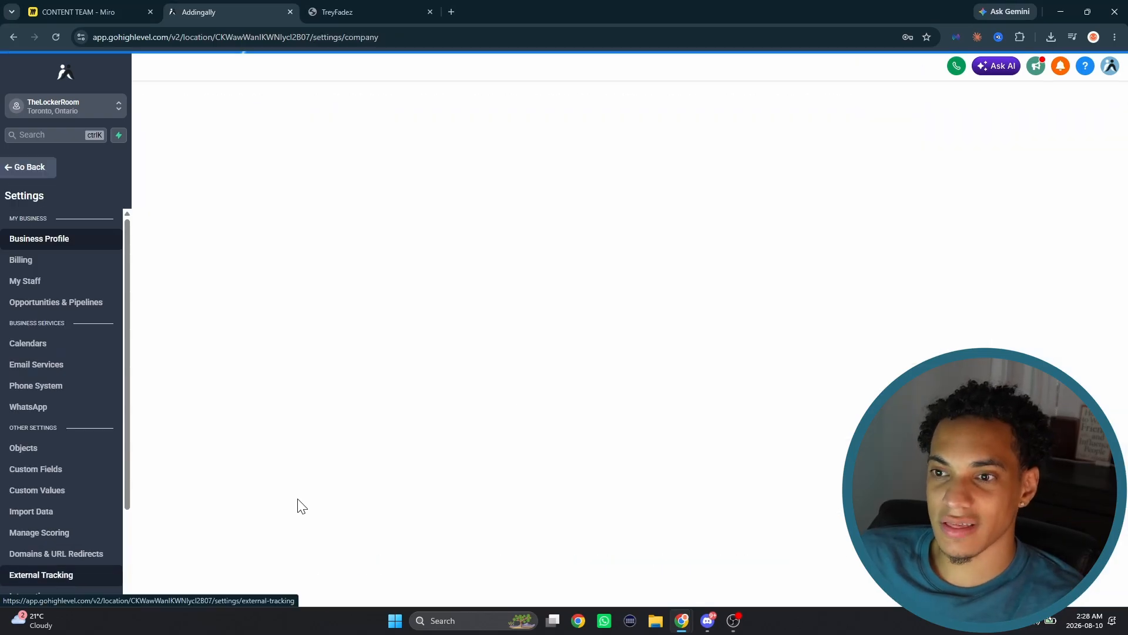
{"action": "left_click", "coordinate": [34, 282]}
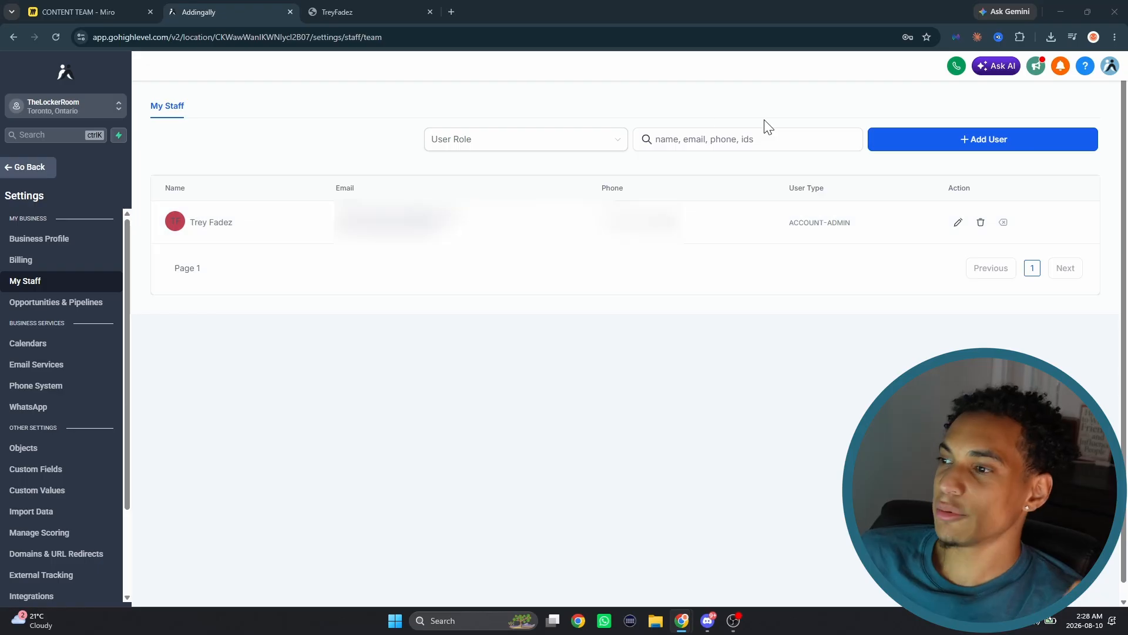
{"action": "left_click", "coordinate": [983, 141]}
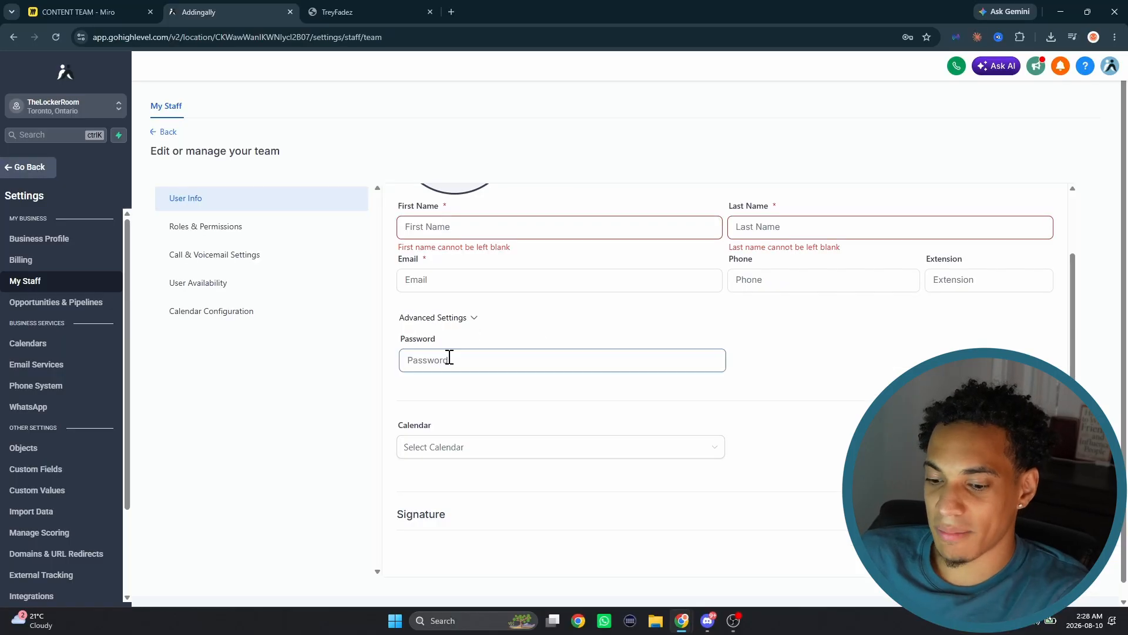
- Try an entry in the new user's password field and open the calendar configuration section
{"action": "left_click", "coordinate": [450, 359]}
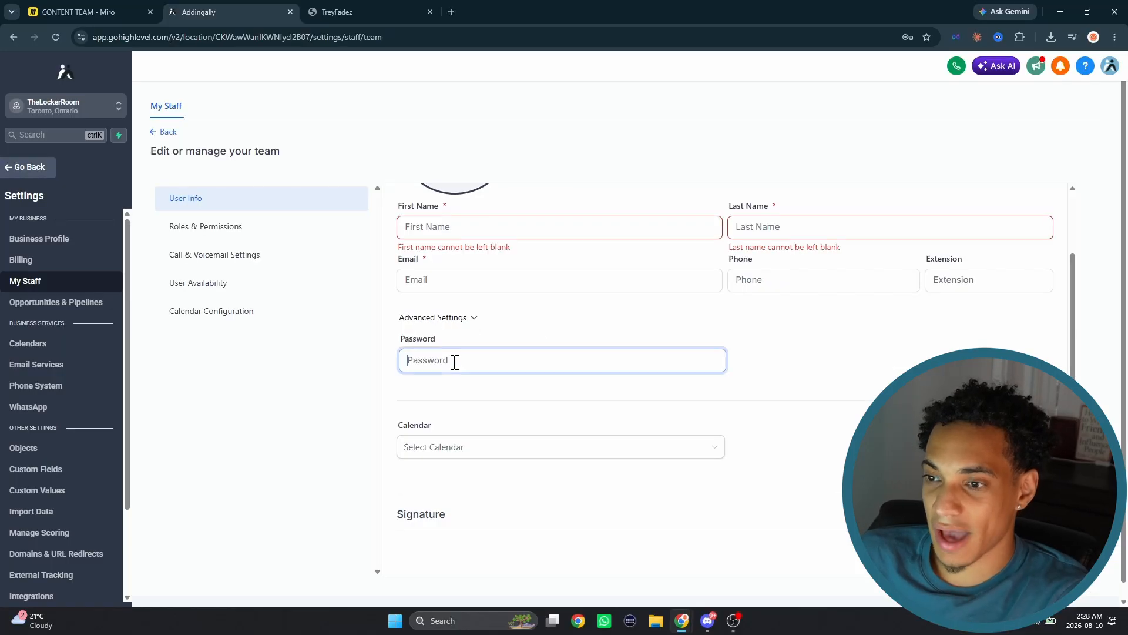
{"action": "type", "text": "A"}
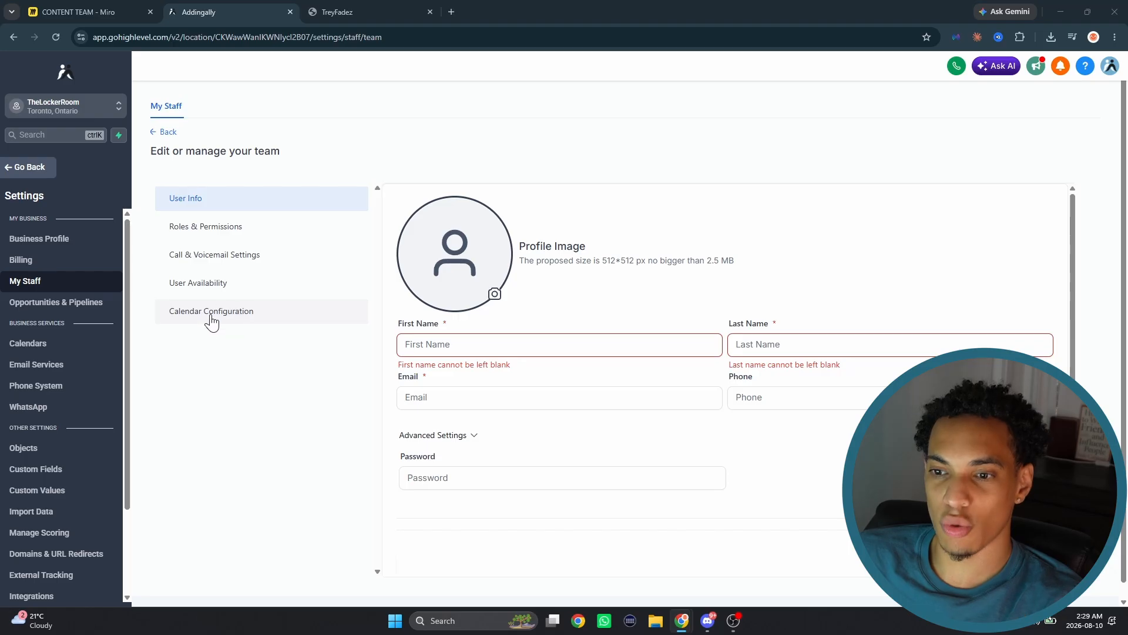
{"action": "left_click", "coordinate": [236, 320]}
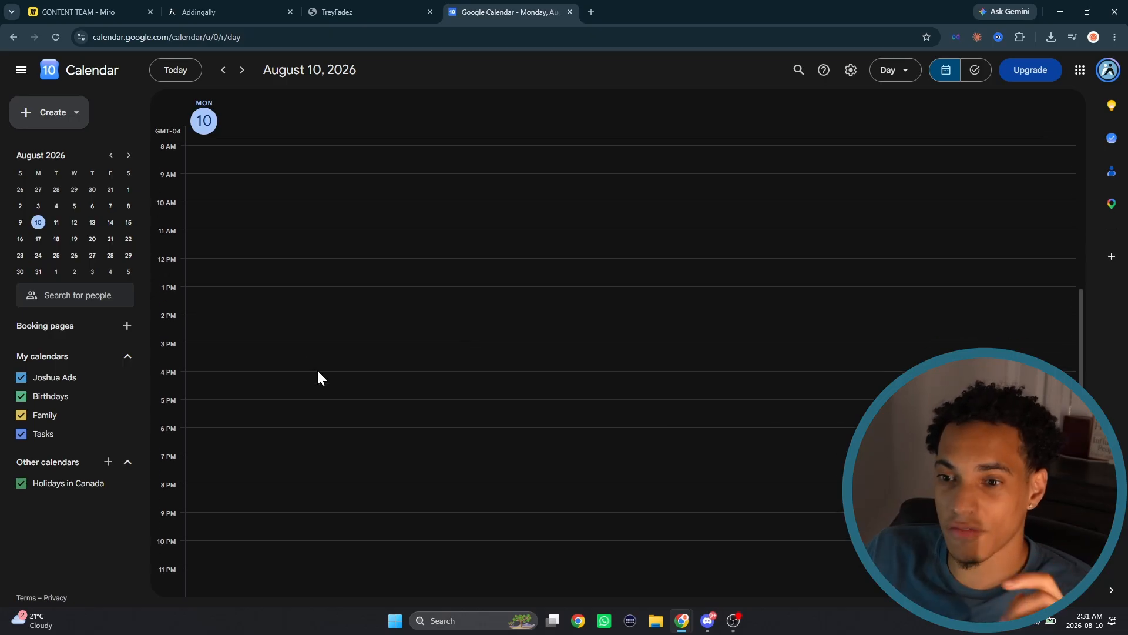
- In Google Calendar, create and save an event titled "block" on Monday, August 10 from 2:00pm to 6:00pm
{"action": "left_click_drag", "start_coordinate": [317, 322], "coordinate": [307, 428]}
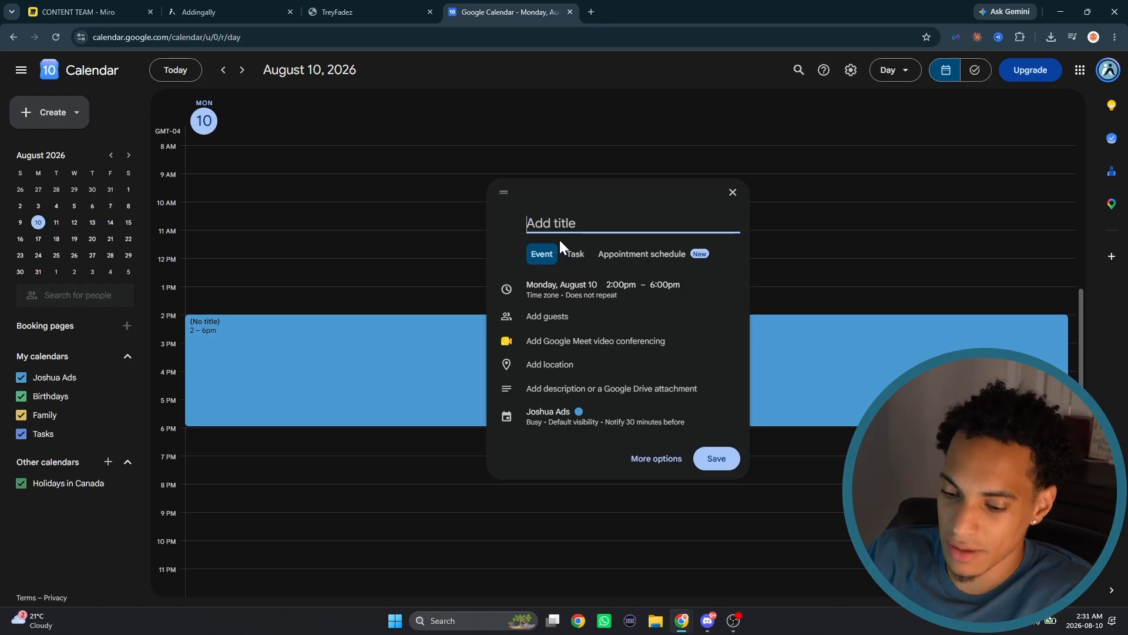
{"action": "type", "text": "block"}
{"action": "left_click", "coordinate": [716, 459]}
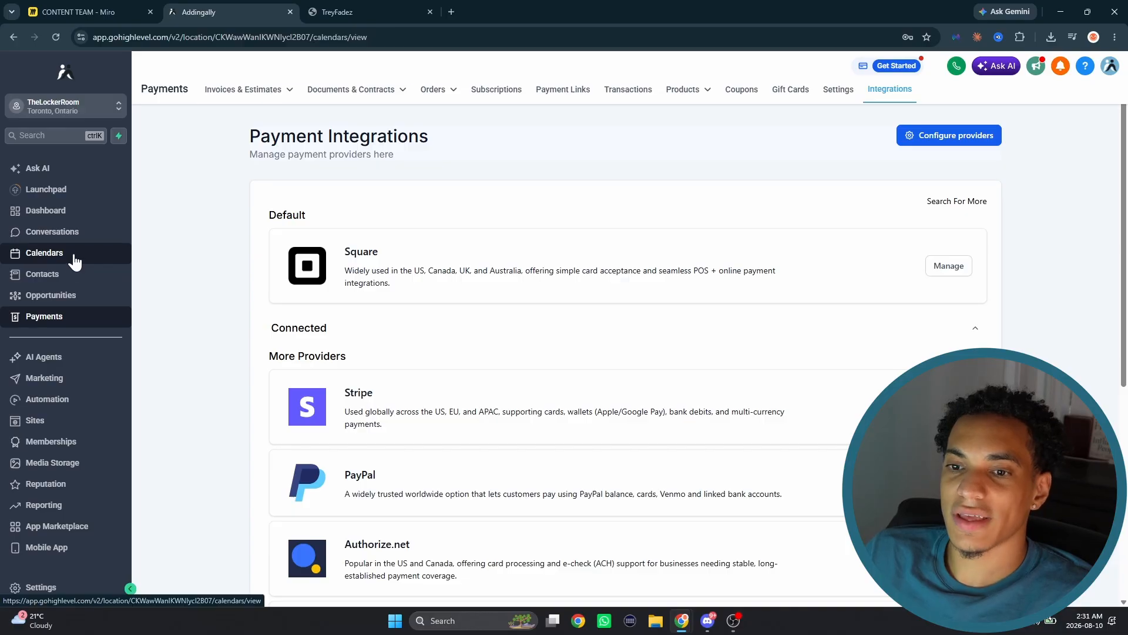
- Return to GoHighLevel and open the Services section of the sub-account's calendar settings
{"action": "left_click", "coordinate": [75, 261]}
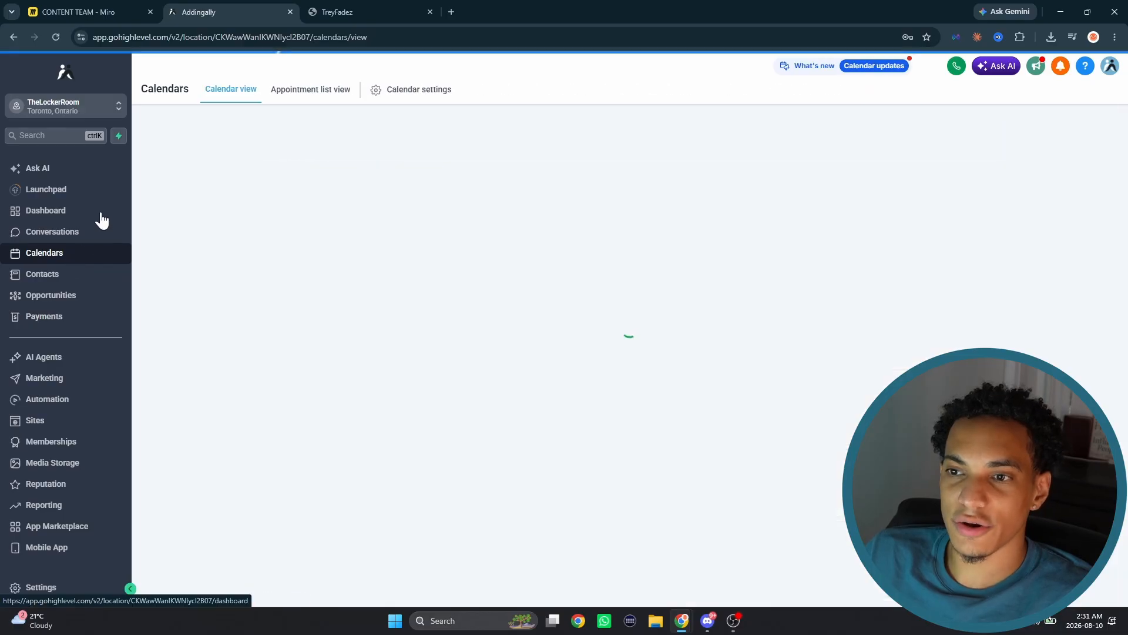
{"action": "left_click", "coordinate": [411, 89]}
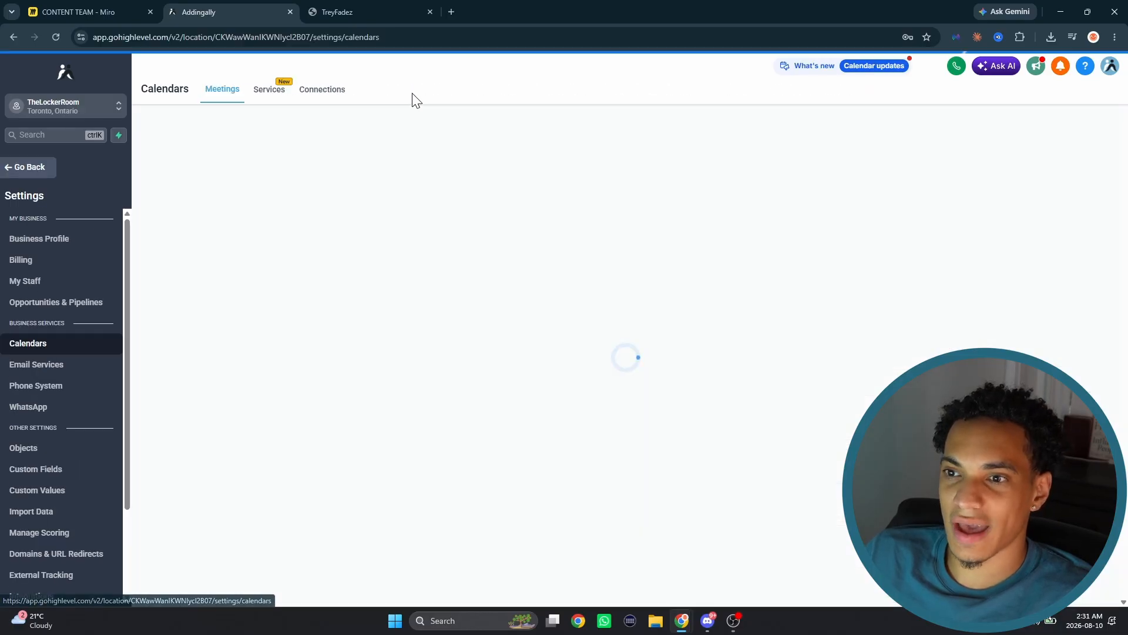
{"action": "left_click", "coordinate": [268, 90]}
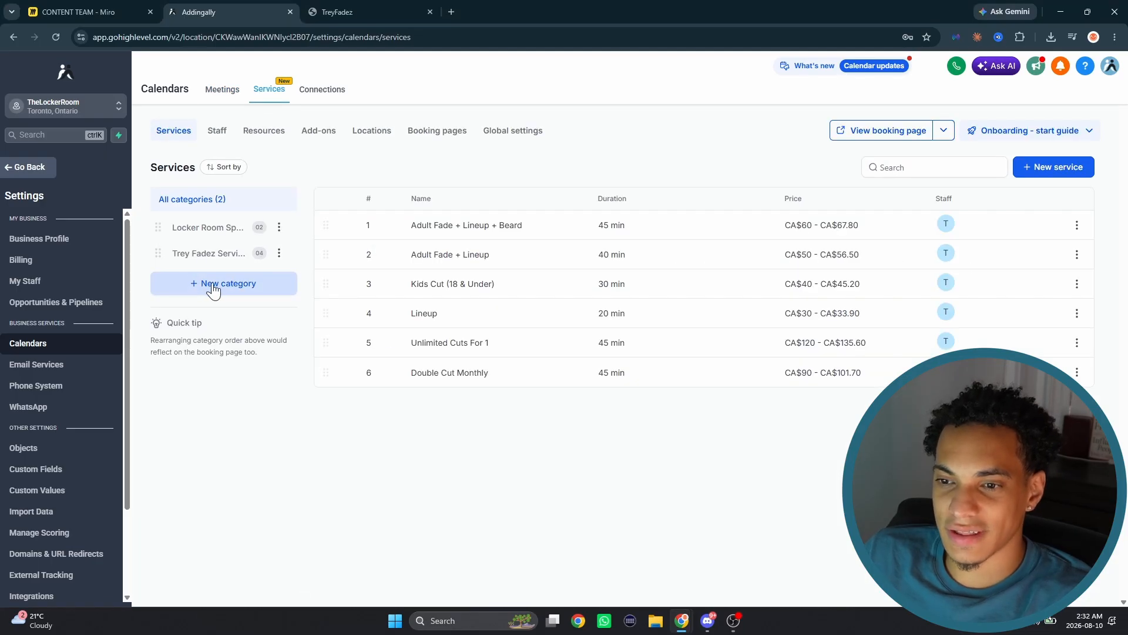
- Review the image, name, URL and description of both existing service categories
{"action": "left_click", "coordinate": [214, 288]}
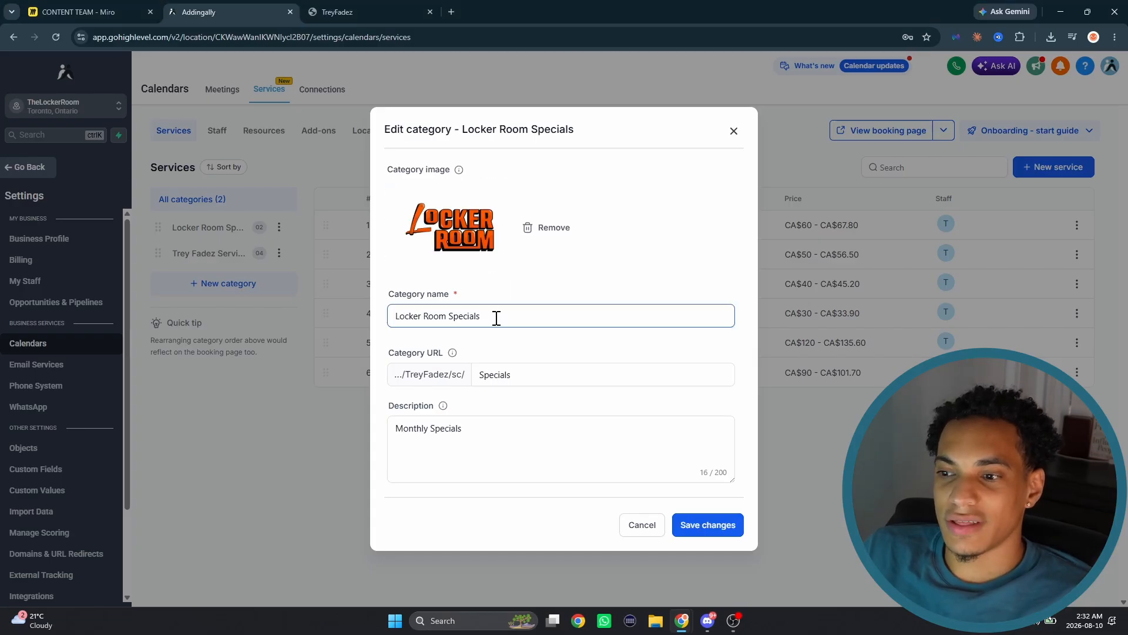
{"action": "left_click_drag", "start_coordinate": [491, 426], "coordinate": [440, 387]}
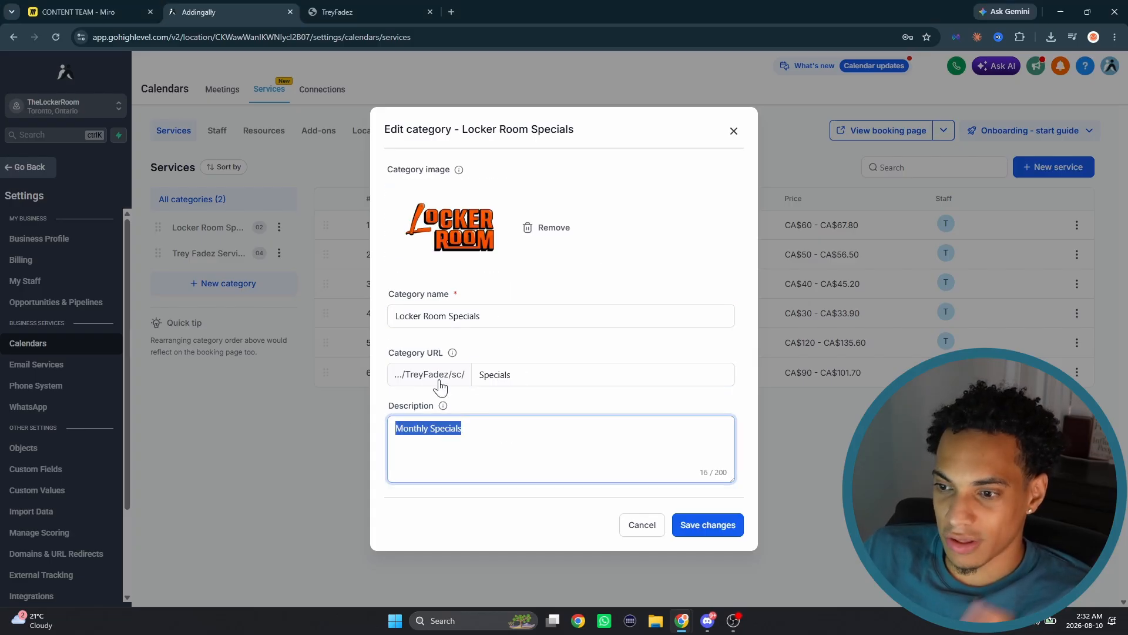
{"action": "left_click", "coordinate": [732, 136]}
{"action": "left_click", "coordinate": [276, 196]}
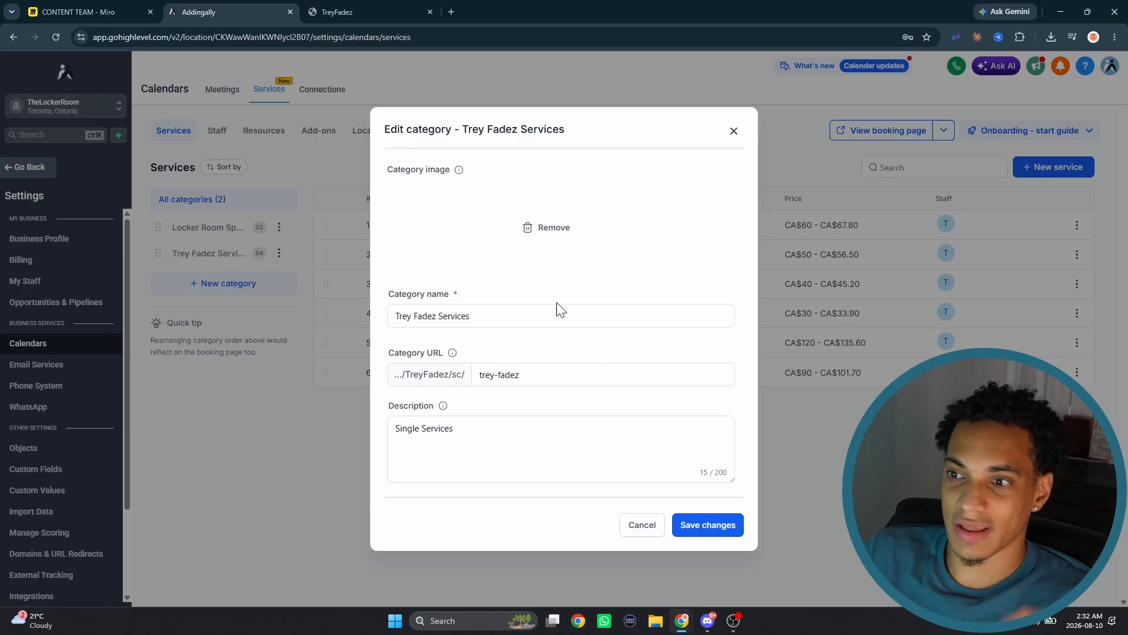
{"action": "left_click", "coordinate": [517, 429]}
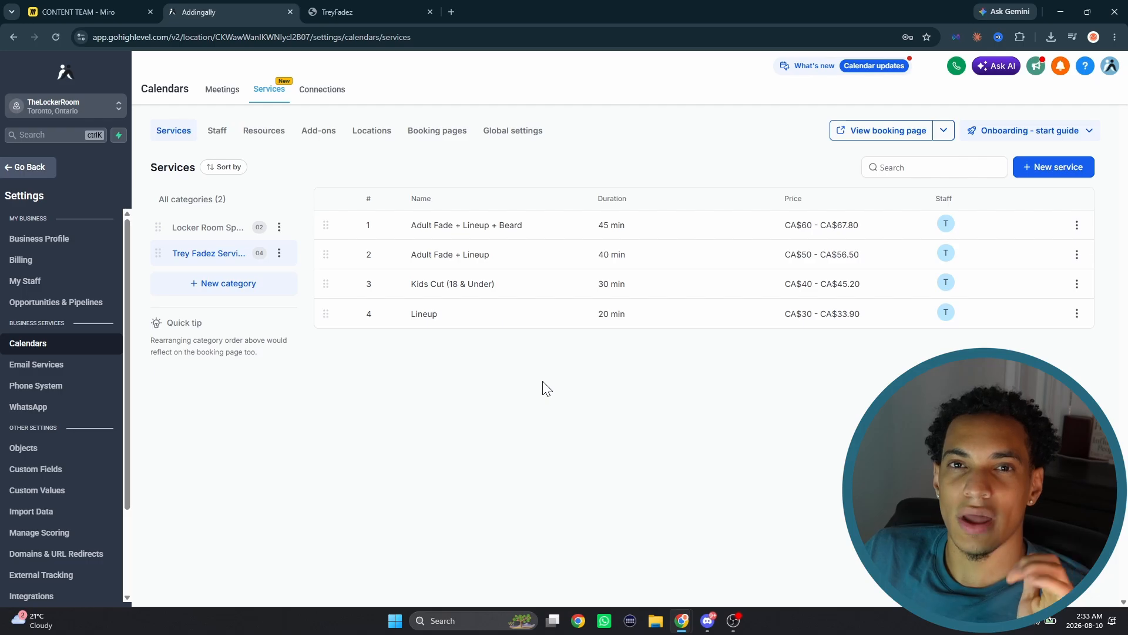
- Start a new service named "Adult Mens Fade" and set its service color to red #C6301CFF
{"action": "left_click", "coordinate": [1059, 168]}
{"action": "left_click", "coordinate": [423, 306]}
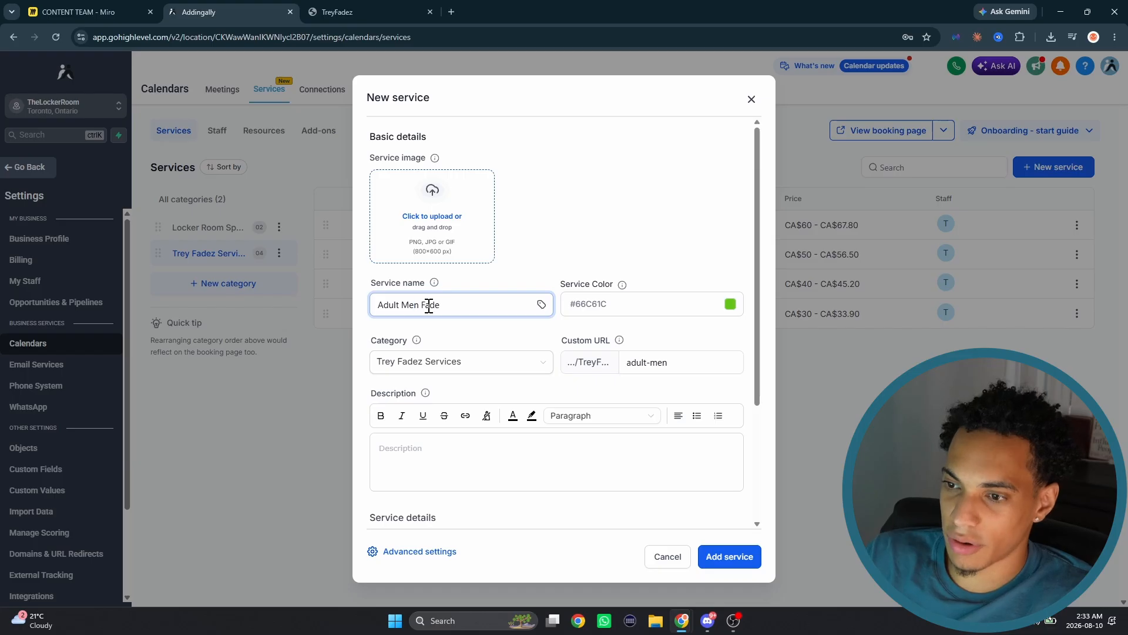
{"action": "left_click", "coordinate": [730, 304]}
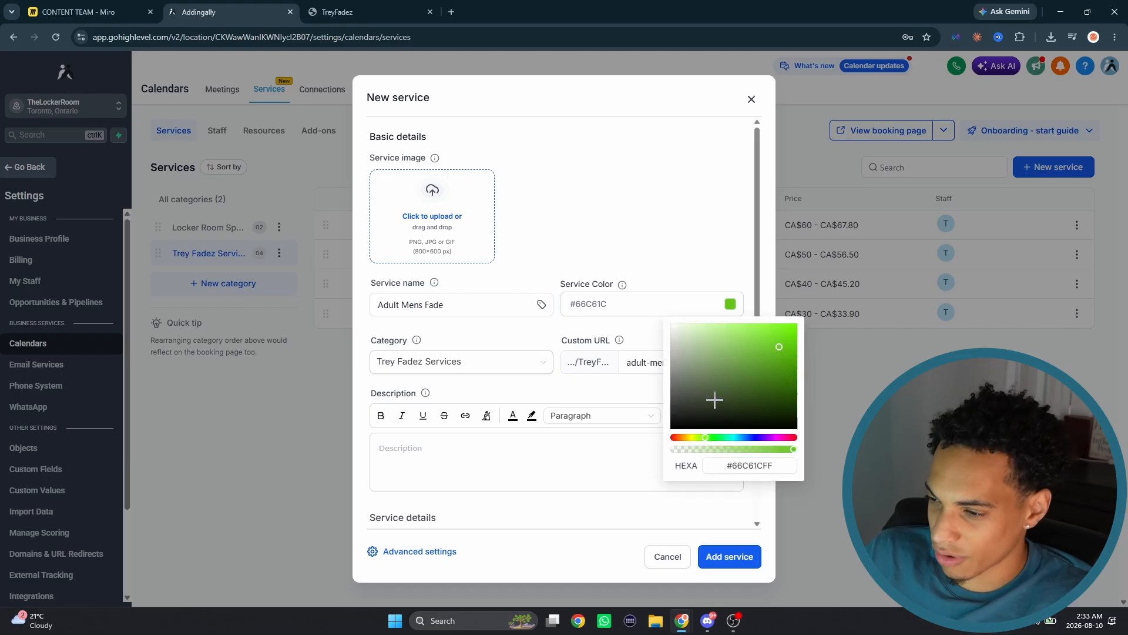
{"action": "left_click_drag", "start_coordinate": [703, 439], "coordinate": [677, 440]}
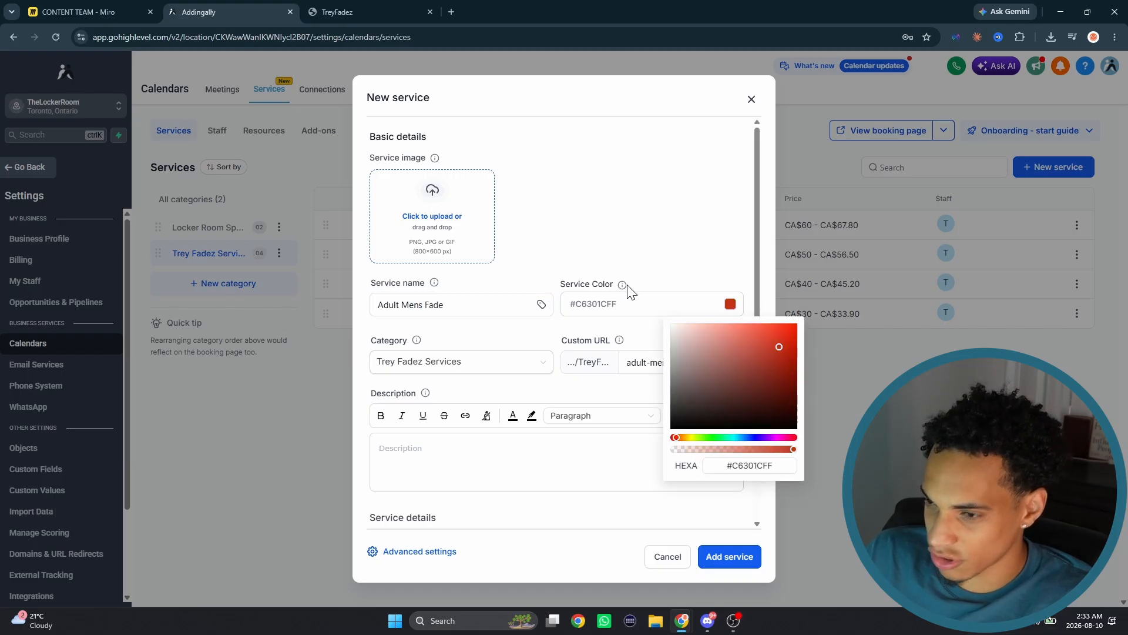
{"action": "left_click", "coordinate": [596, 273]}
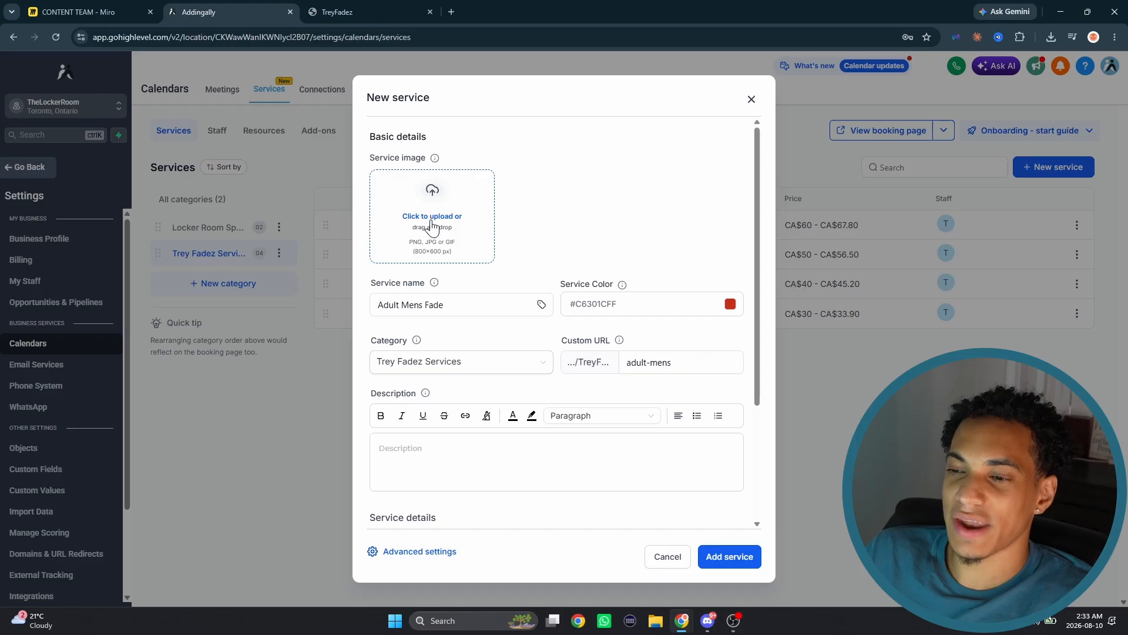
{"action": "triple_click", "coordinate": [453, 305]}
{"action": "key", "text": "ctrl+c"}
{"action": "left_click", "coordinate": [544, 189]}
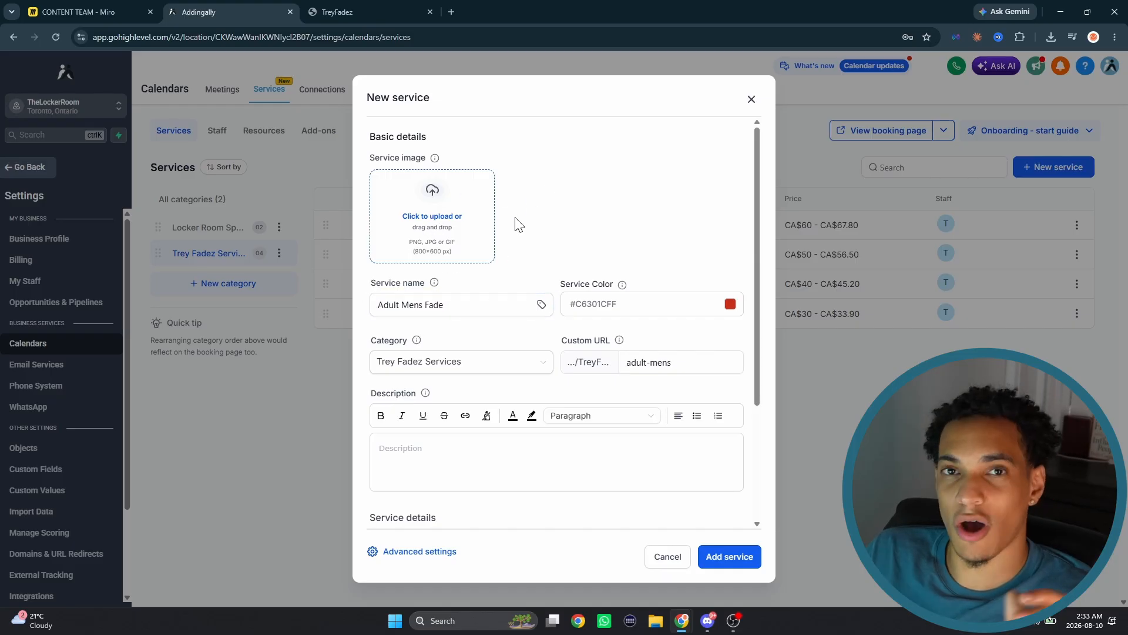
- Search Google for "Adult Mens Fade" in a new tab and save the first result's photo to Downloads as skin-fade-quiff-haircut-men.jpg
{"action": "left_click", "coordinate": [451, 12]}
{"action": "key", "text": "ctrl+v"}
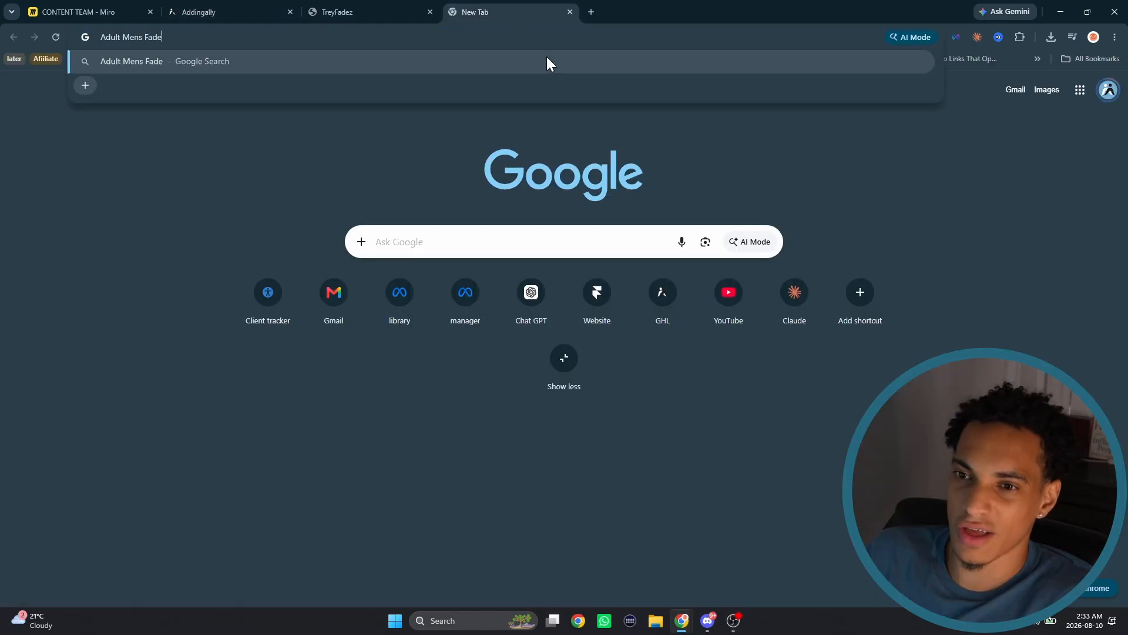
{"action": "key", "text": "Return"}
{"action": "left_click", "coordinate": [191, 226]}
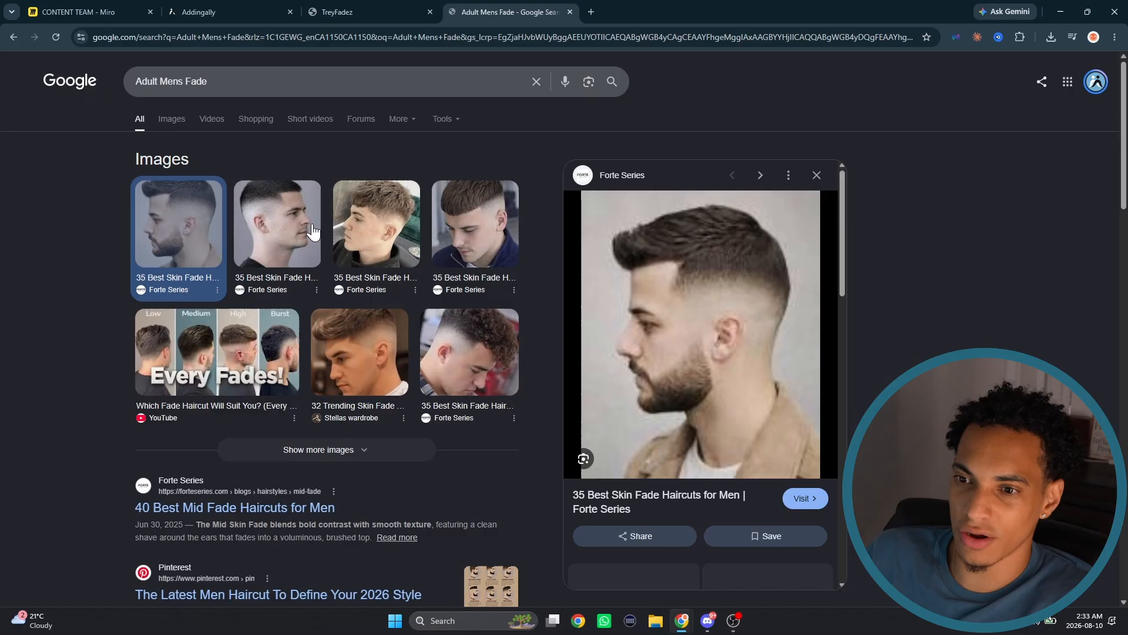
{"action": "right_click", "coordinate": [728, 311]}
{"action": "left_click", "coordinate": [777, 200]}
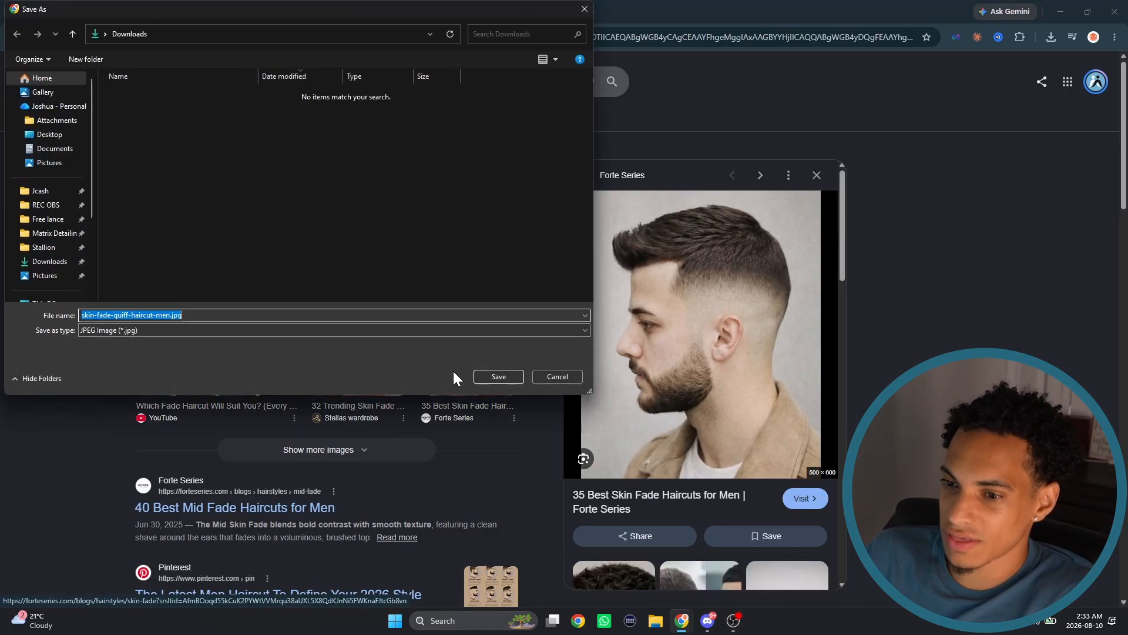
{"action": "left_click", "coordinate": [498, 376]}
- Return to the new service in GoHighLevel and upload skin-fade-quiff-haircut-men.jpg as its service image, keeping the default crop
{"action": "left_click", "coordinate": [386, 12]}
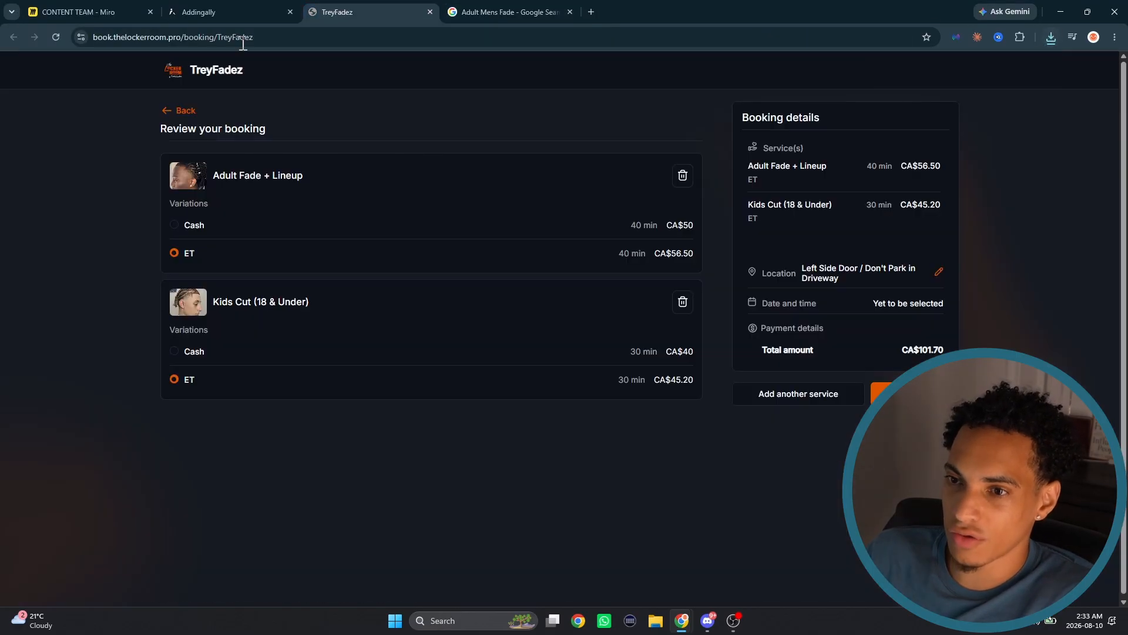
{"action": "left_click", "coordinate": [223, 12]}
{"action": "left_click", "coordinate": [429, 235]}
{"action": "left_click", "coordinate": [441, 229]}
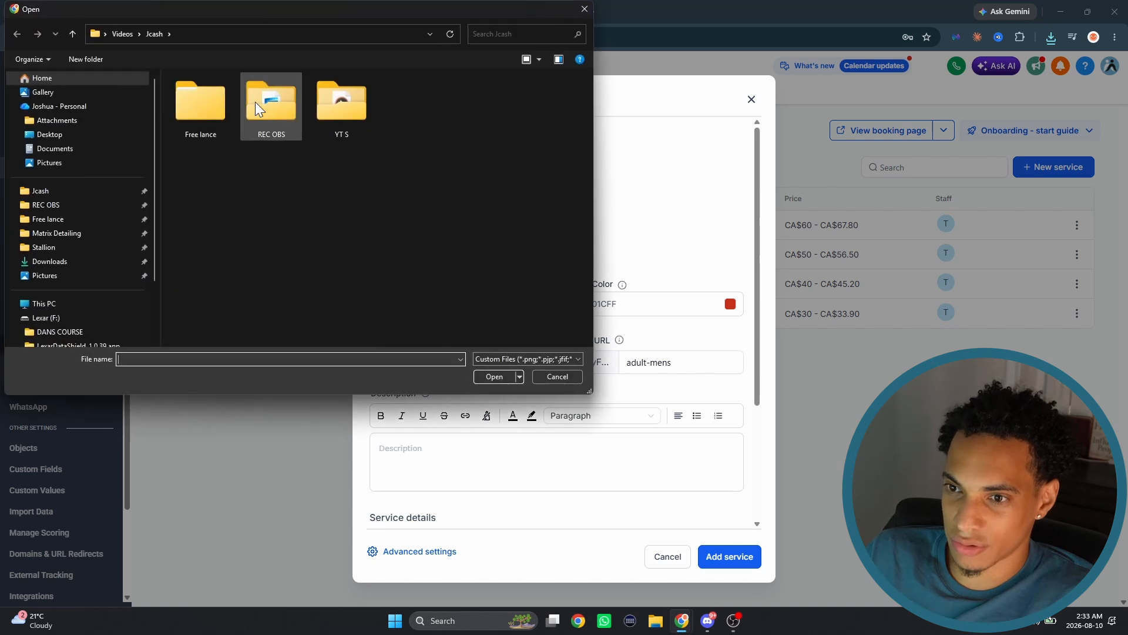
{"action": "left_click", "coordinate": [220, 110]}
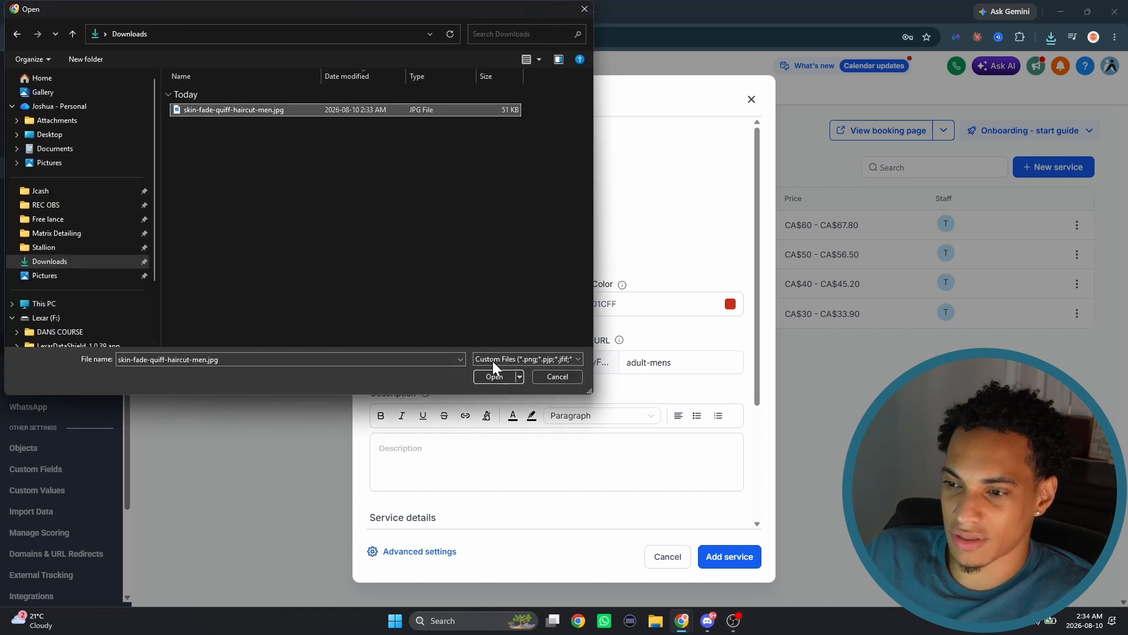
{"action": "left_click", "coordinate": [494, 376]}
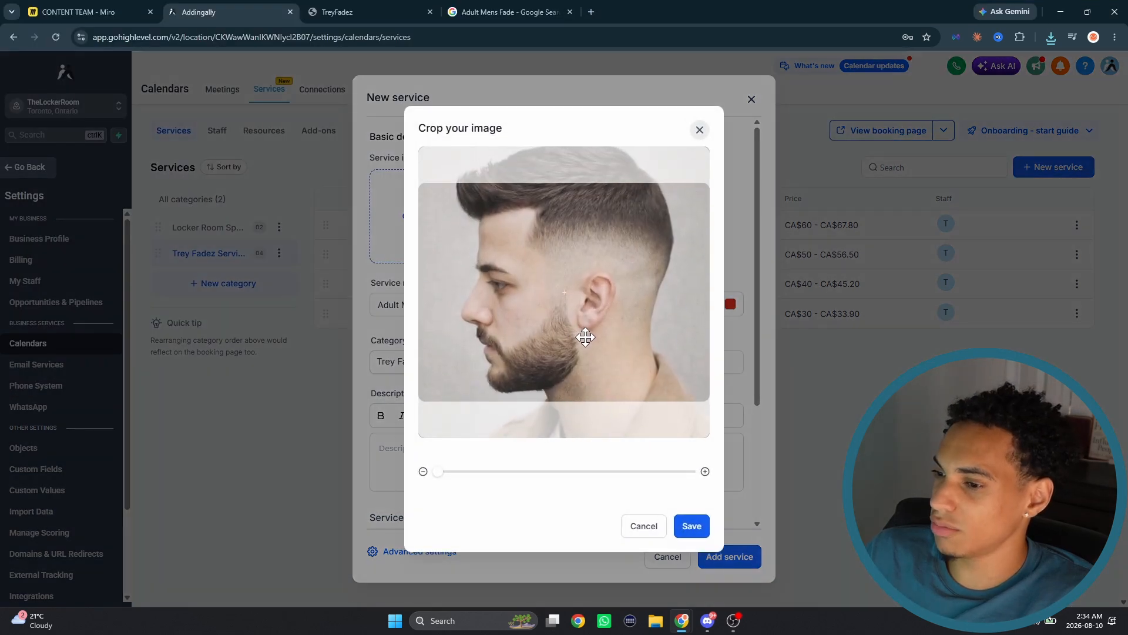
{"action": "left_click", "coordinate": [692, 525]}
- Enter "Adult Men's Fade" as the service description
{"action": "scroll", "coordinate": [414, 391], "scroll_direction": "down", "scroll_amount": 1}
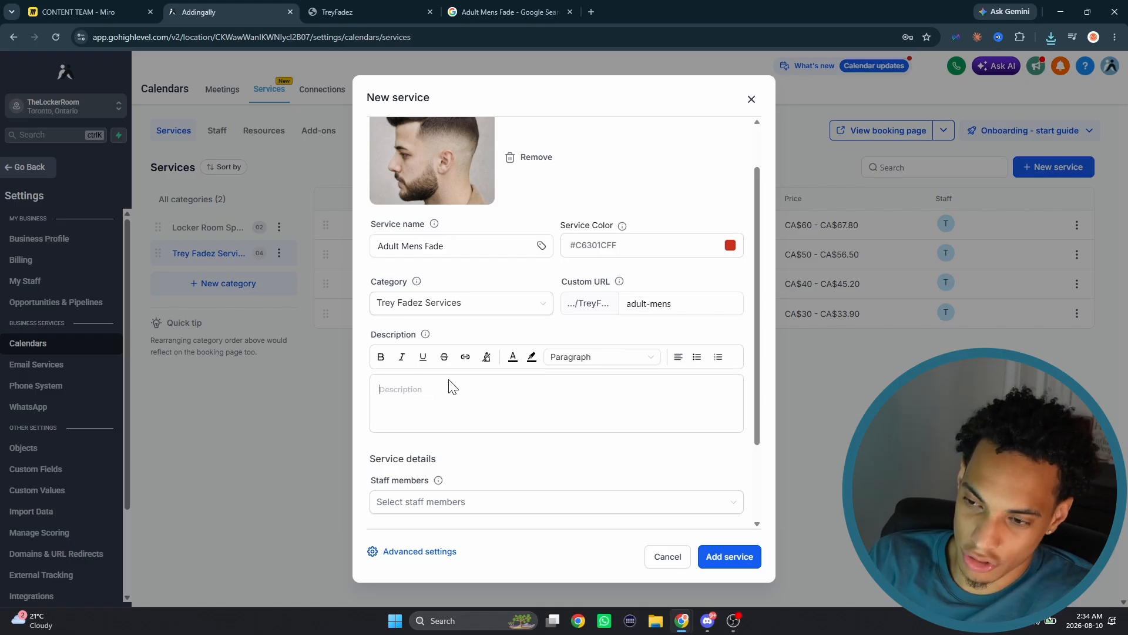
{"action": "type", "text": "Adult Men's Fade"}
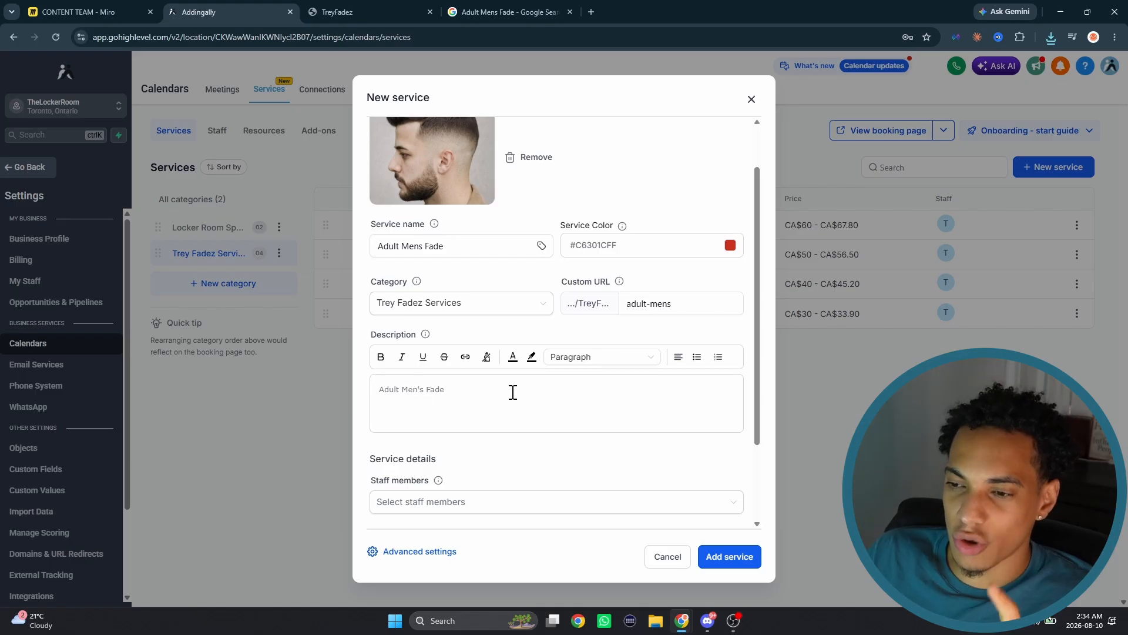
{"action": "left_click_drag", "start_coordinate": [498, 391], "coordinate": [328, 407]}
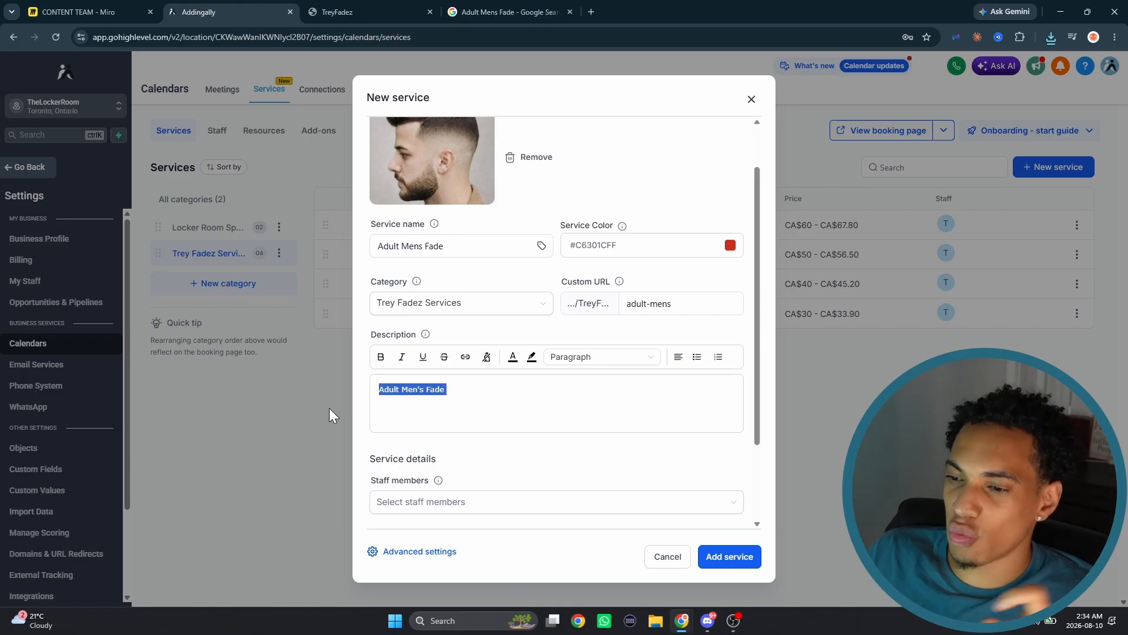
{"action": "left_click", "coordinate": [505, 393]}
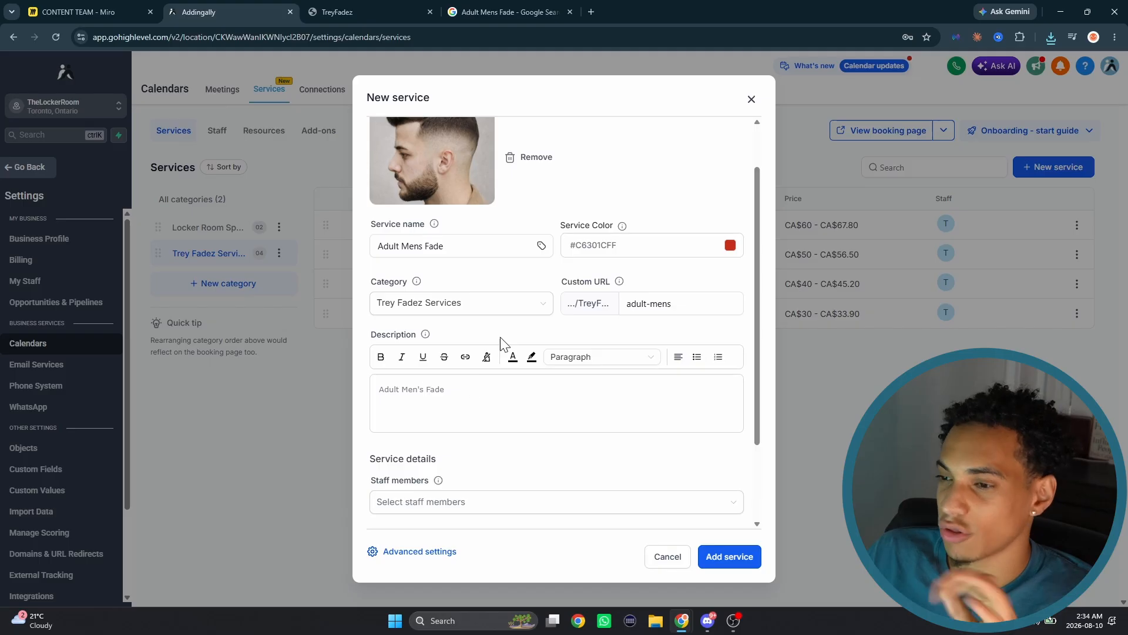
- Assign the only listed staff member to the service and set its duration to 3 minutes
{"action": "left_click", "coordinate": [421, 501]}
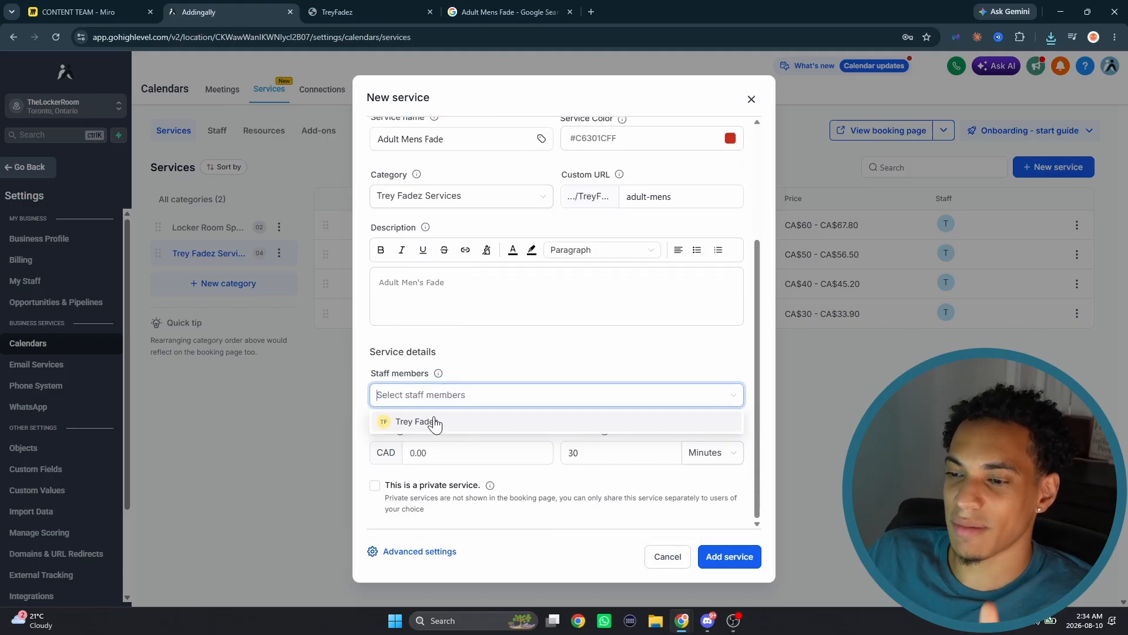
{"action": "left_click", "coordinate": [471, 461]}
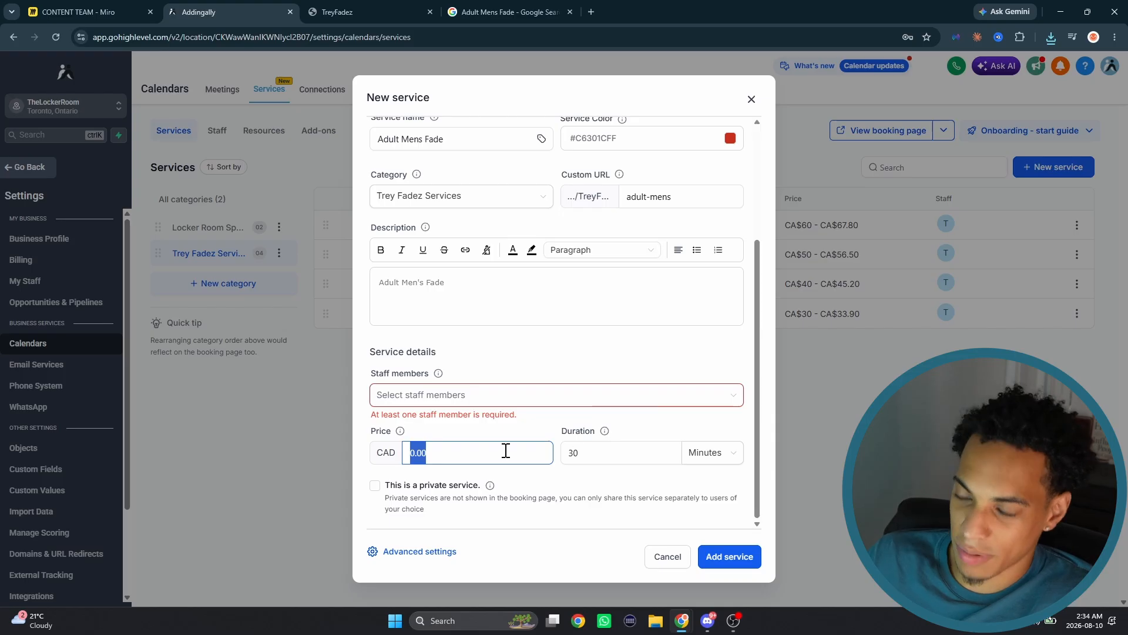
{"action": "key", "text": "BackSpace"}
{"action": "left_click", "coordinate": [565, 452]}
{"action": "type", "text": "3"}
{"action": "left_click", "coordinate": [523, 404]}
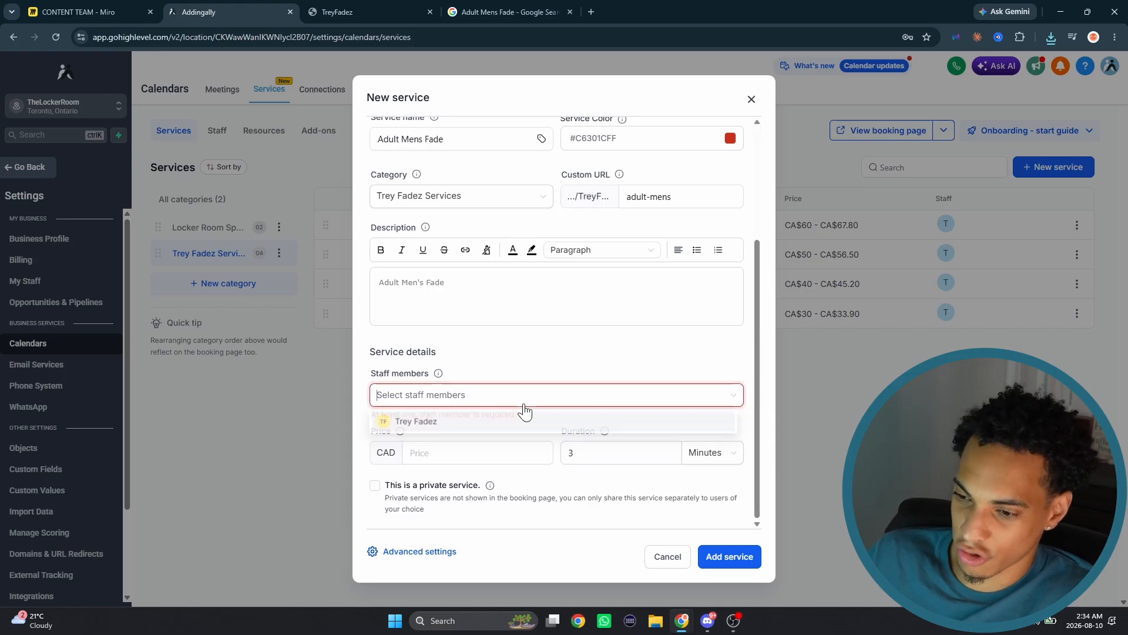
- Open the service's advanced settings and set its price to CAD 30.00
{"action": "left_click", "coordinate": [410, 555]}
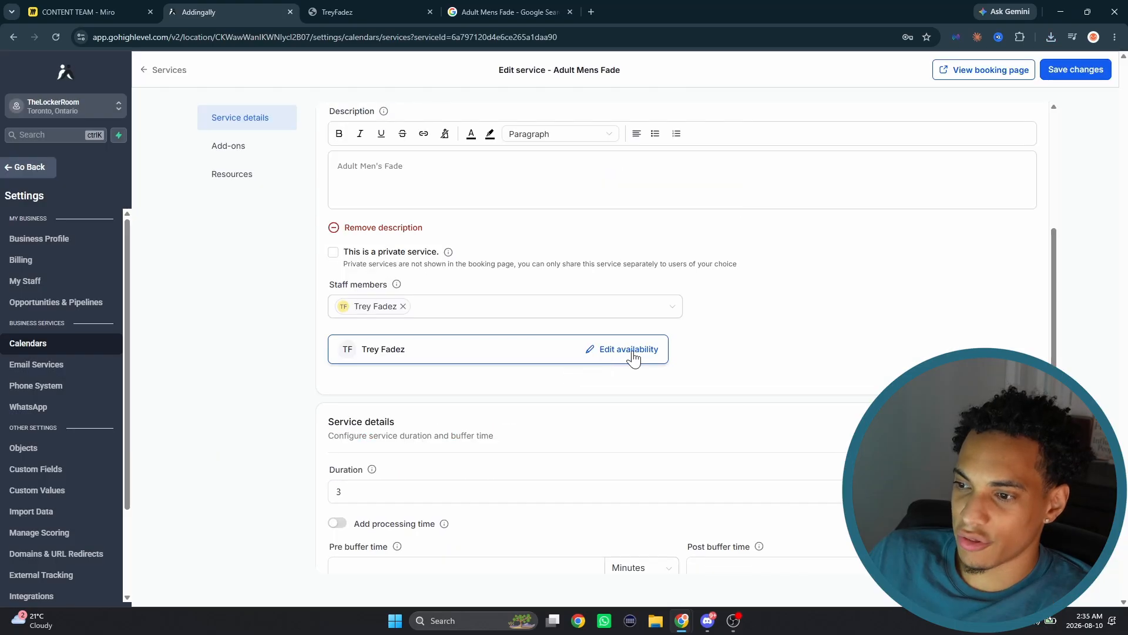
{"action": "scroll", "coordinate": [588, 376], "scroll_direction": "down", "scroll_amount": 3}
{"action": "left_click", "coordinate": [444, 318]}
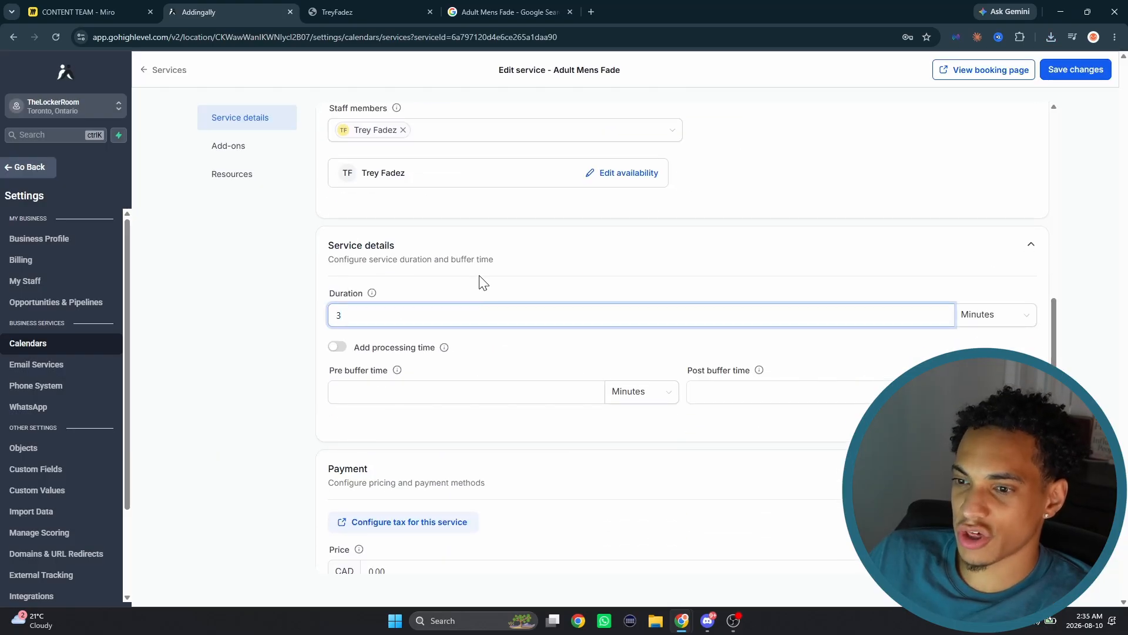
{"action": "scroll", "coordinate": [464, 288], "scroll_direction": "down", "scroll_amount": 3}
{"action": "scroll", "coordinate": [500, 294], "scroll_direction": "down", "scroll_amount": 1}
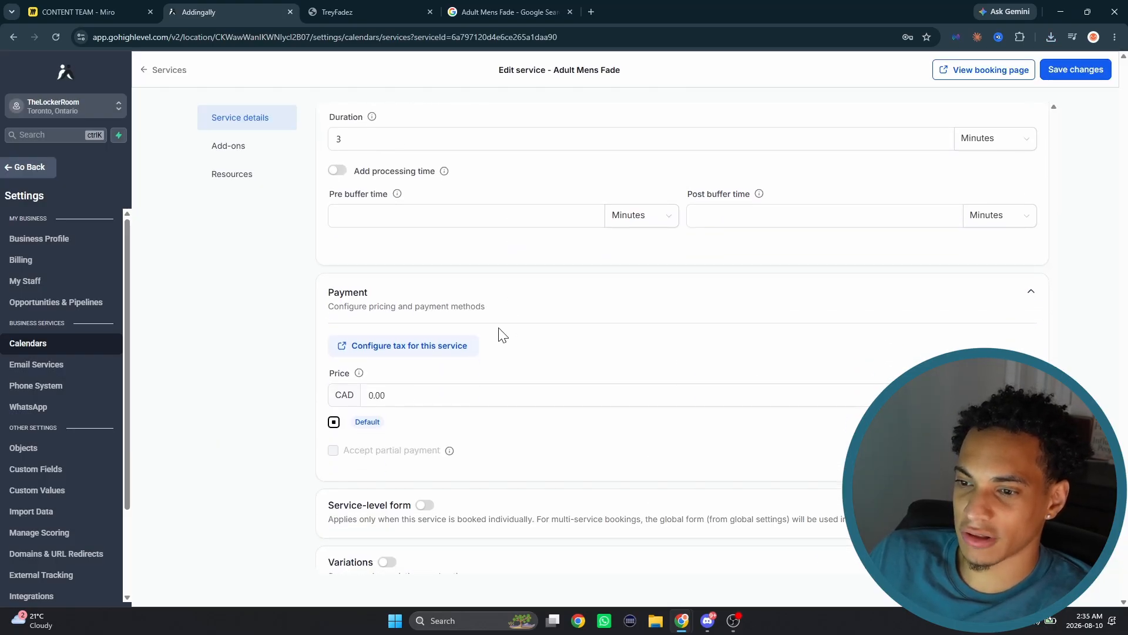
{"action": "double_click", "coordinate": [376, 395]}
{"action": "key", "text": "BackSpace"}
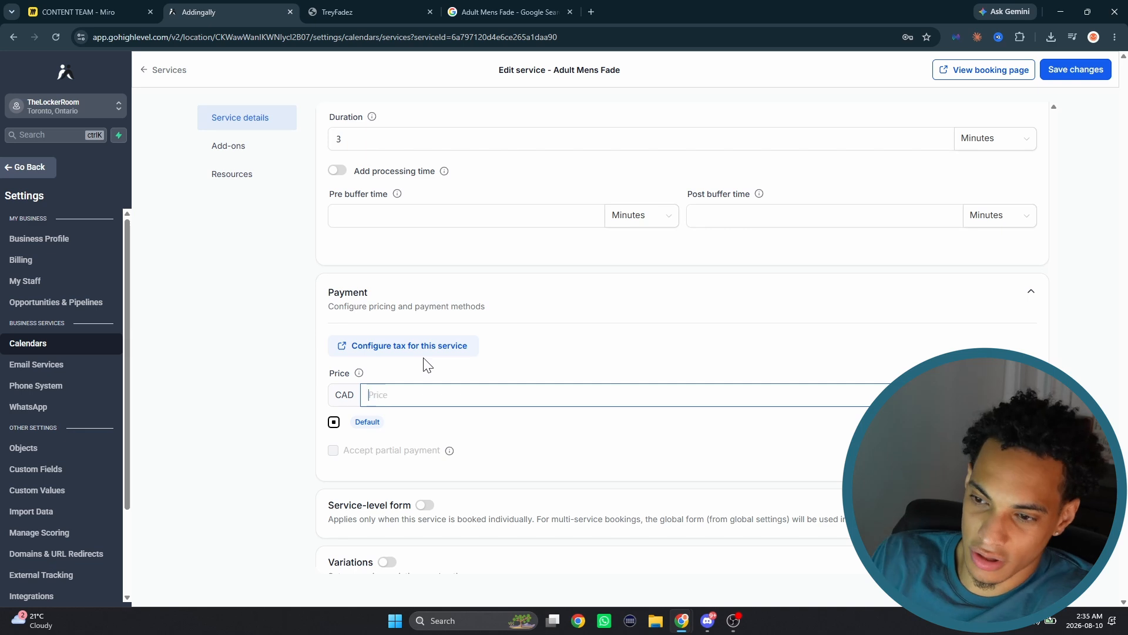
{"action": "type", "text": "30"}
{"action": "left_click", "coordinate": [357, 373]}
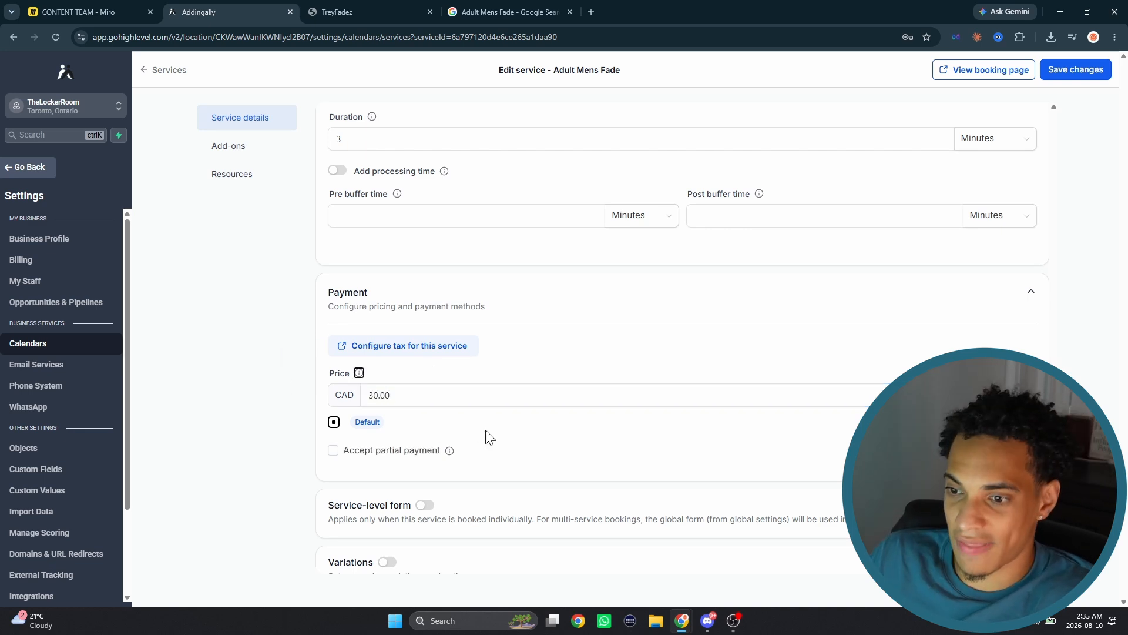
- Accept partial payment for the service with a fixed deposit amount of 10 CAD
{"action": "scroll", "coordinate": [478, 433], "scroll_direction": "down", "scroll_amount": 1}
{"action": "left_click", "coordinate": [384, 431]}
{"action": "scroll", "coordinate": [483, 480], "scroll_direction": "down", "scroll_amount": 1}
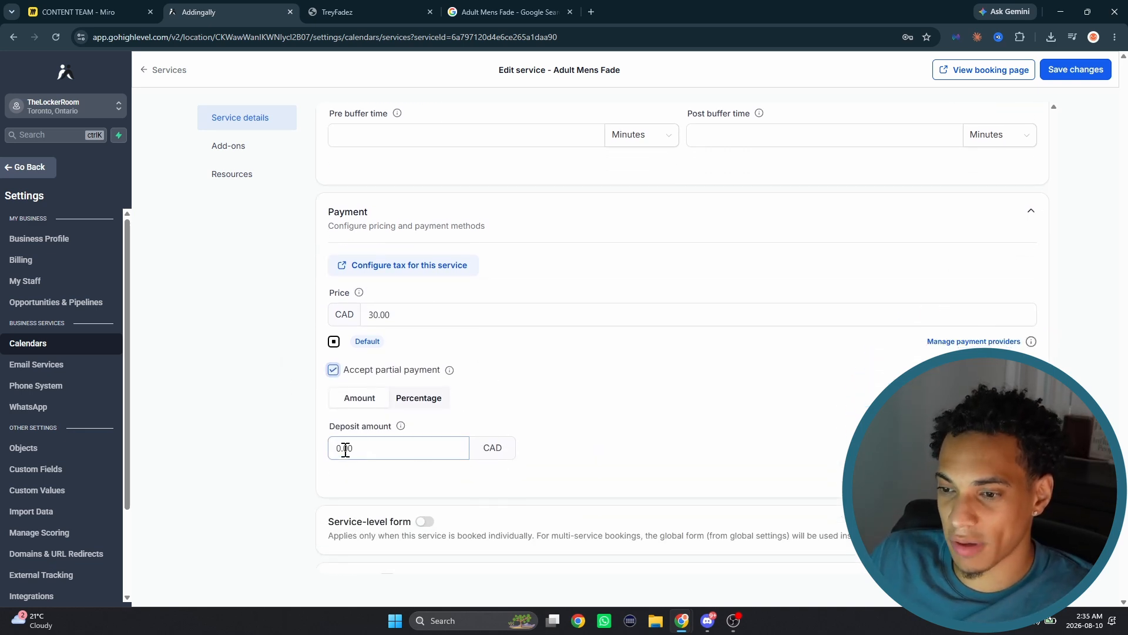
{"action": "double_click", "coordinate": [345, 448]}
{"action": "key", "text": "BackSpace"}
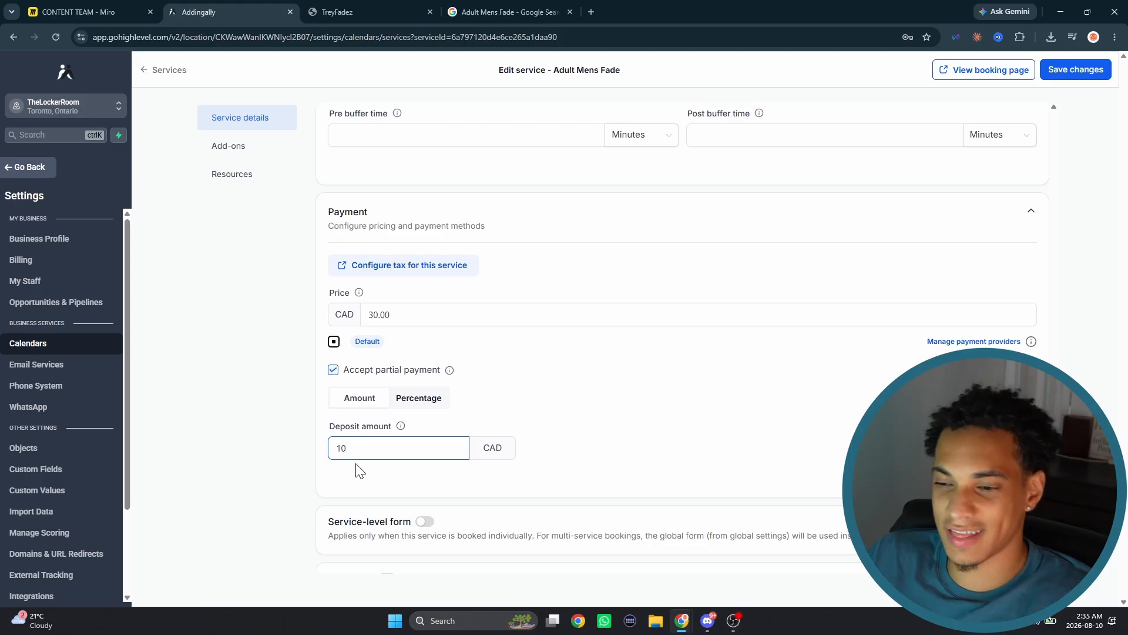
- Try a percentage-based deposit of 10% and switch the deposit back to a fixed amount
{"action": "left_click", "coordinate": [414, 401]}
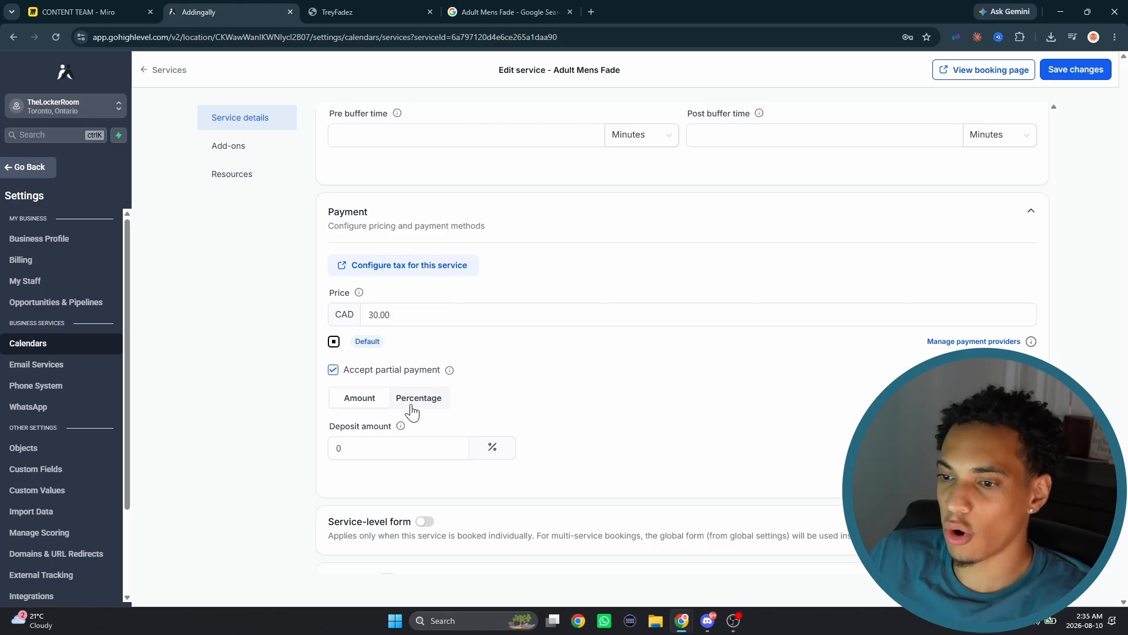
{"action": "left_click", "coordinate": [355, 448]}
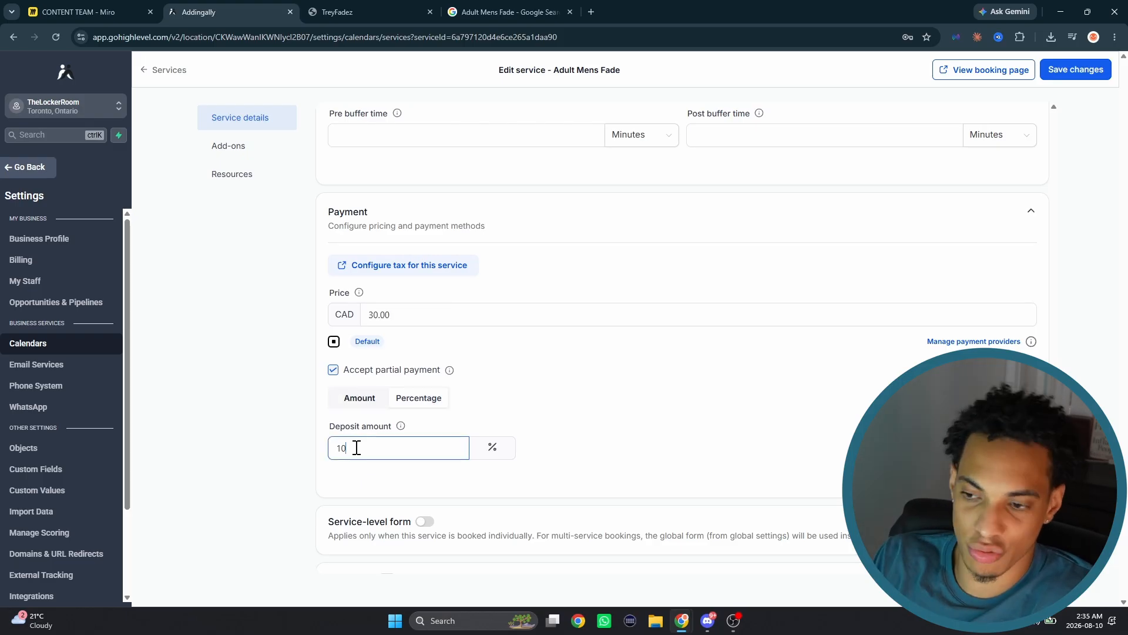
{"action": "left_click", "coordinate": [581, 413]}
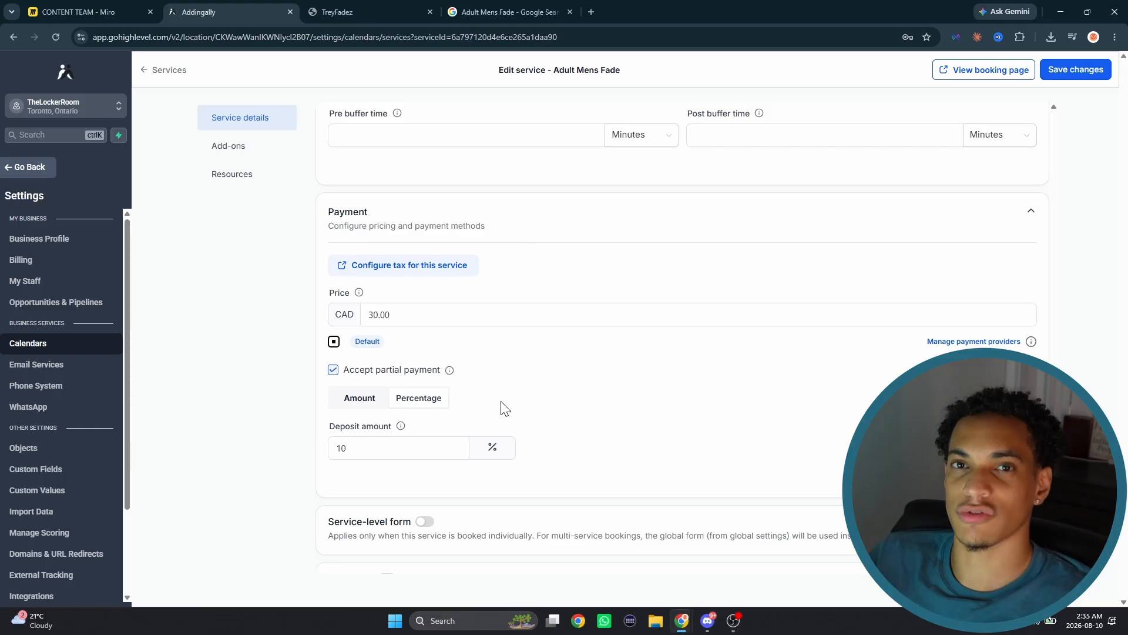
{"action": "left_click", "coordinate": [356, 402]}
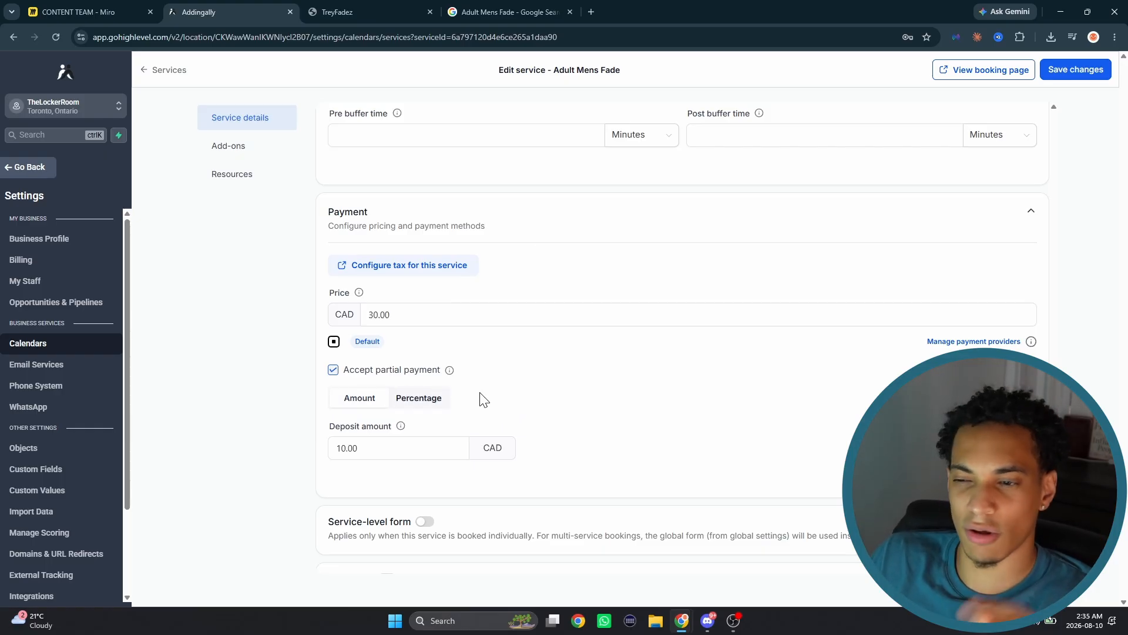
- Enable the service-level form for this service with Mobile Fillout as the form
{"action": "scroll", "coordinate": [501, 386], "scroll_direction": "down", "scroll_amount": 1}
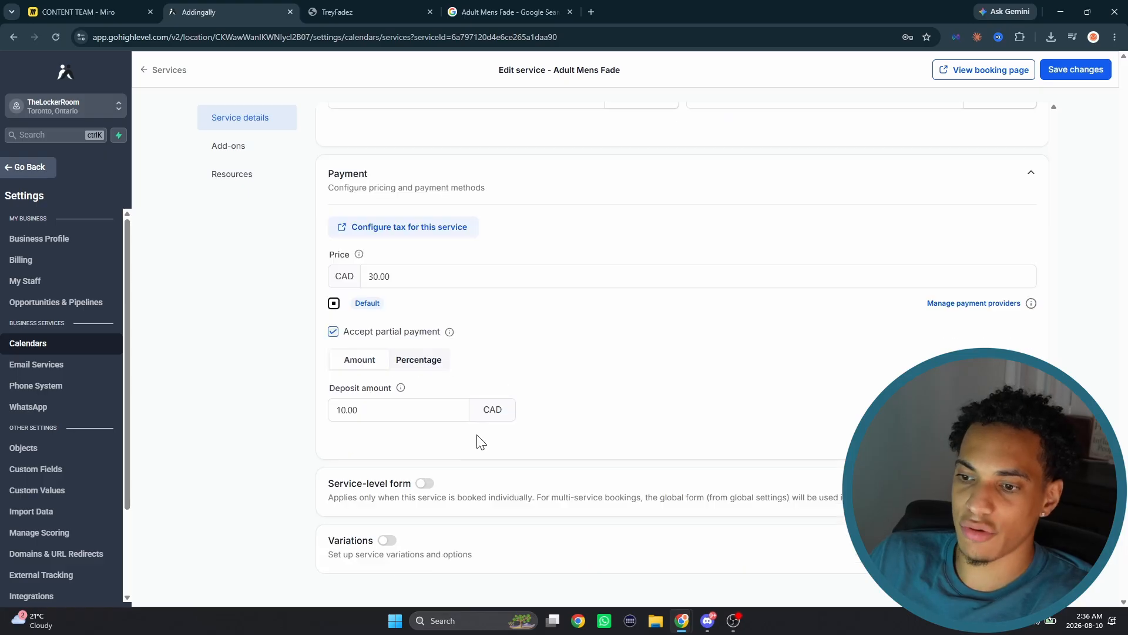
{"action": "left_click", "coordinate": [425, 484]}
{"action": "scroll", "coordinate": [432, 479], "scroll_direction": "down", "scroll_amount": 1}
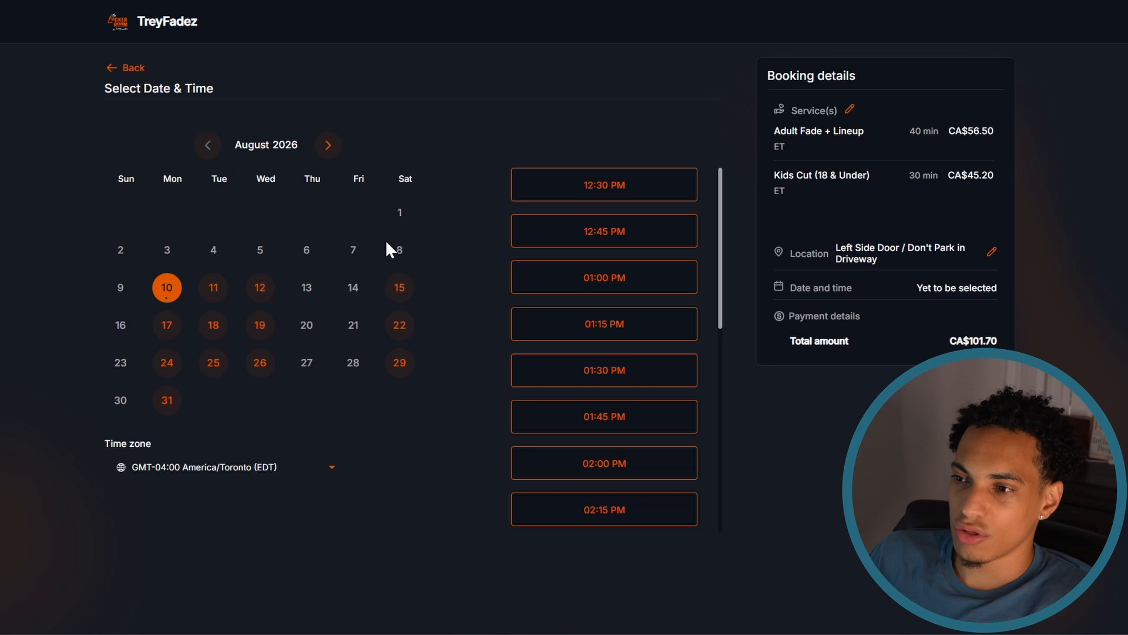
- On the TreyFadez booking page, choose Saturday, August 15, 2026 and the first available time slot to preview the booking flow
{"action": "left_click_drag", "start_coordinate": [385, 245], "coordinate": [398, 289]}
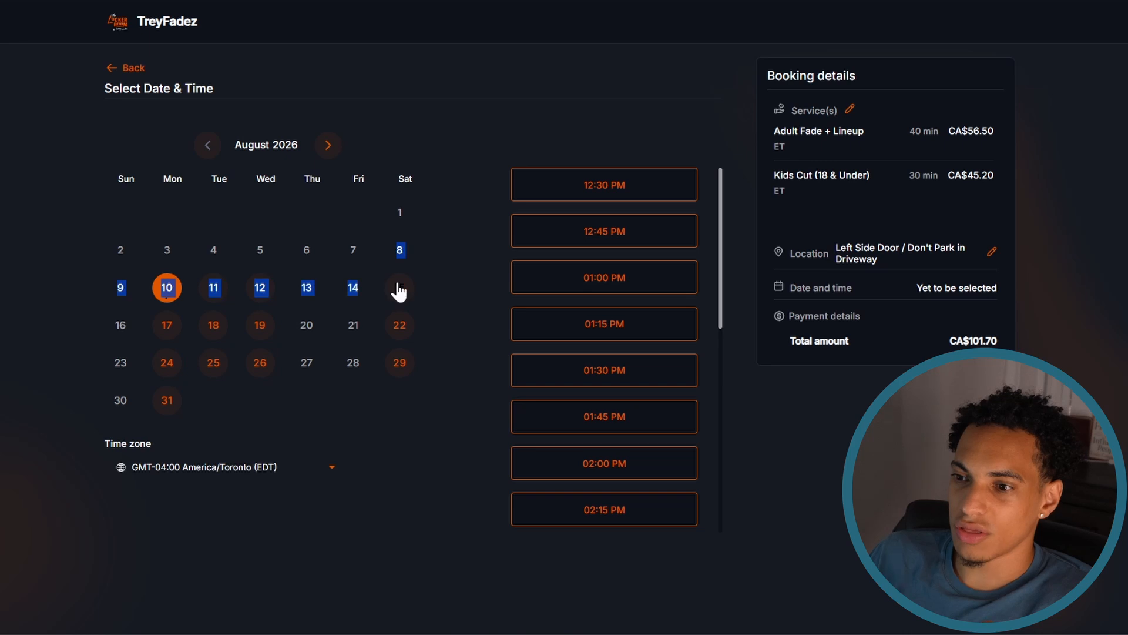
{"action": "left_click", "coordinate": [399, 288]}
{"action": "left_click", "coordinate": [578, 187]}
{"action": "left_click", "coordinate": [660, 194]}
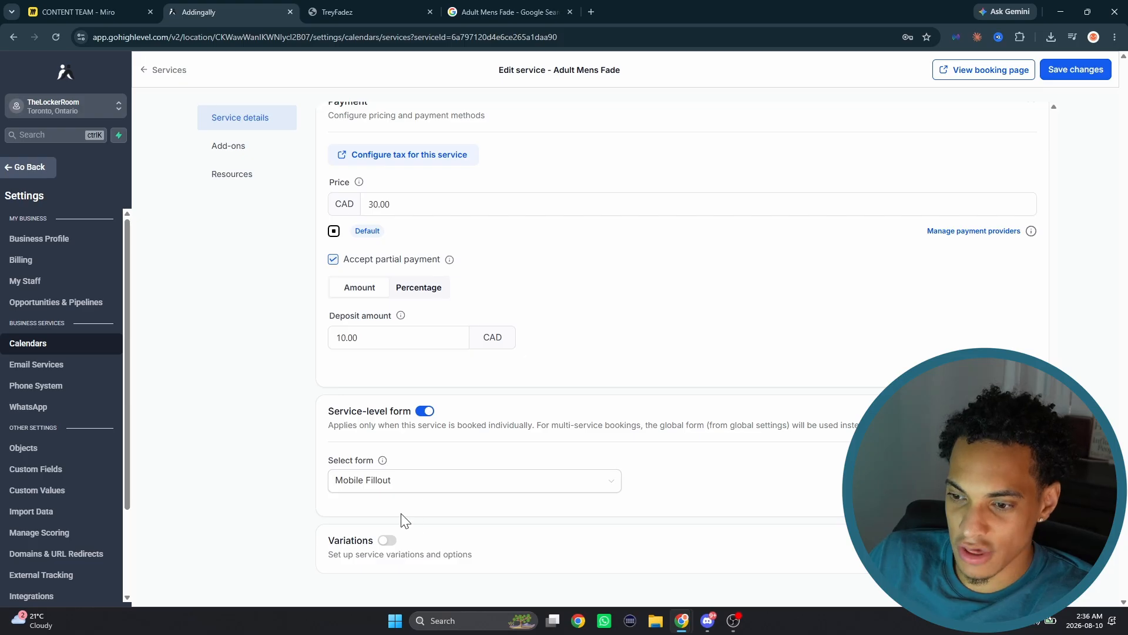
- Turn on variations for the Adult Mens Fade service and rename the Regular variant to "Bald Fade"
{"action": "left_click", "coordinate": [394, 539]}
{"action": "scroll", "coordinate": [411, 505], "scroll_direction": "down", "scroll_amount": 2}
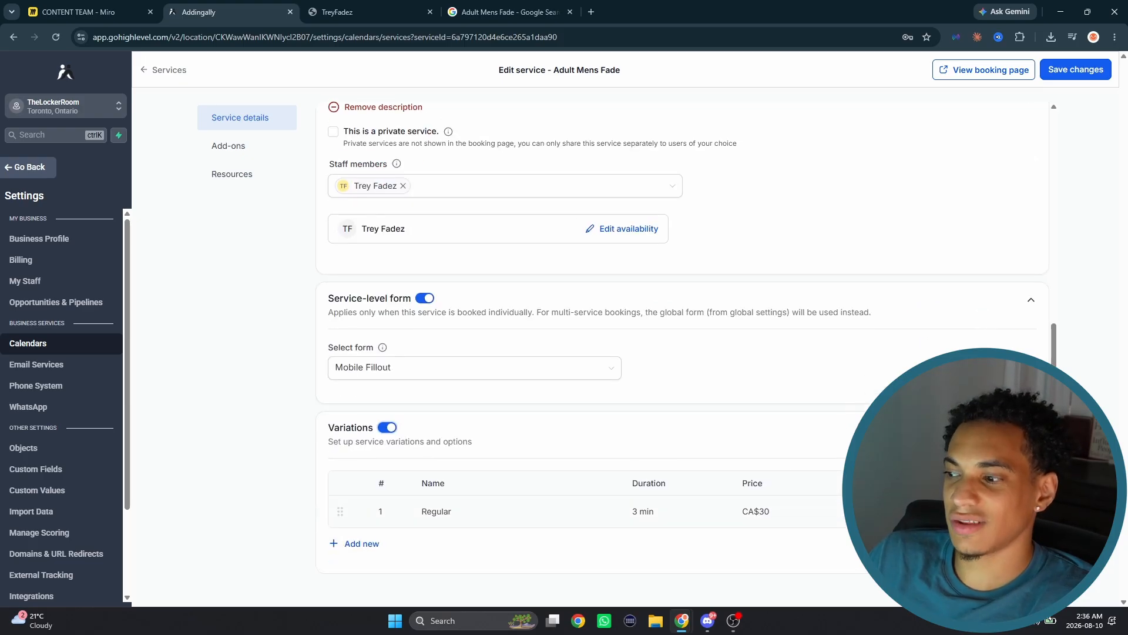
{"action": "left_click", "coordinate": [979, 511]}
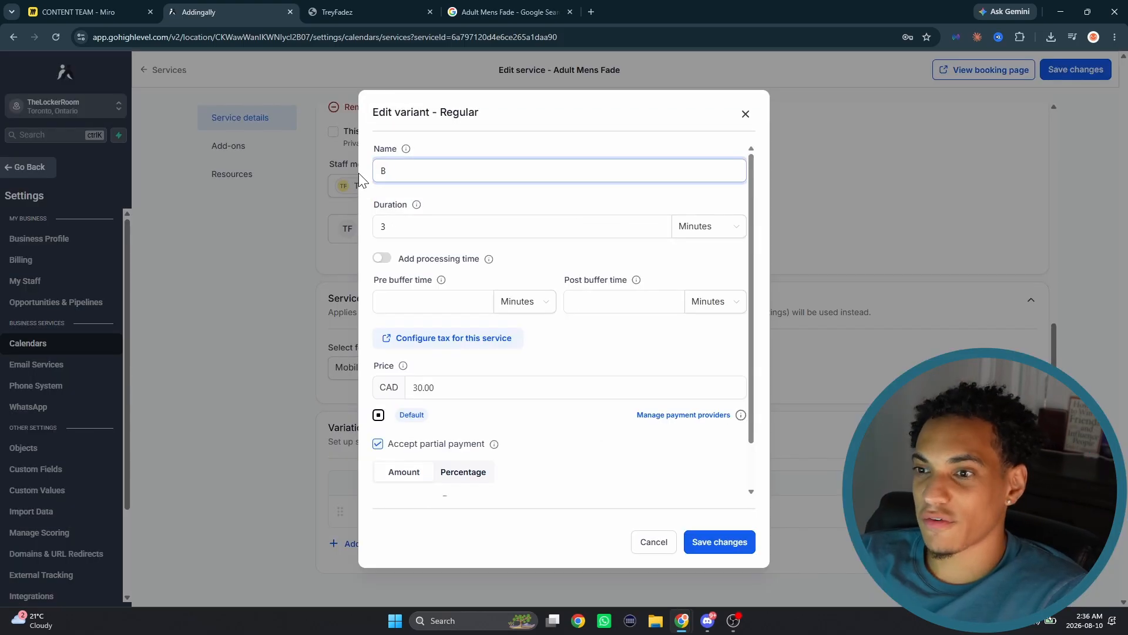
{"action": "type", "text": "al"}
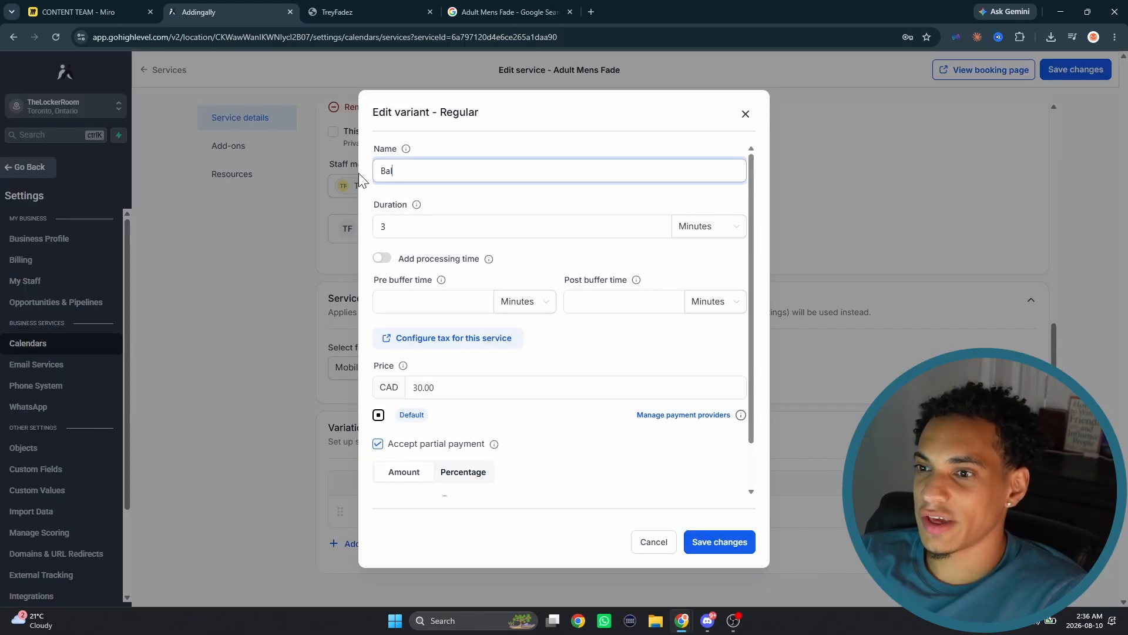
{"action": "type", "text": "d Fade"}
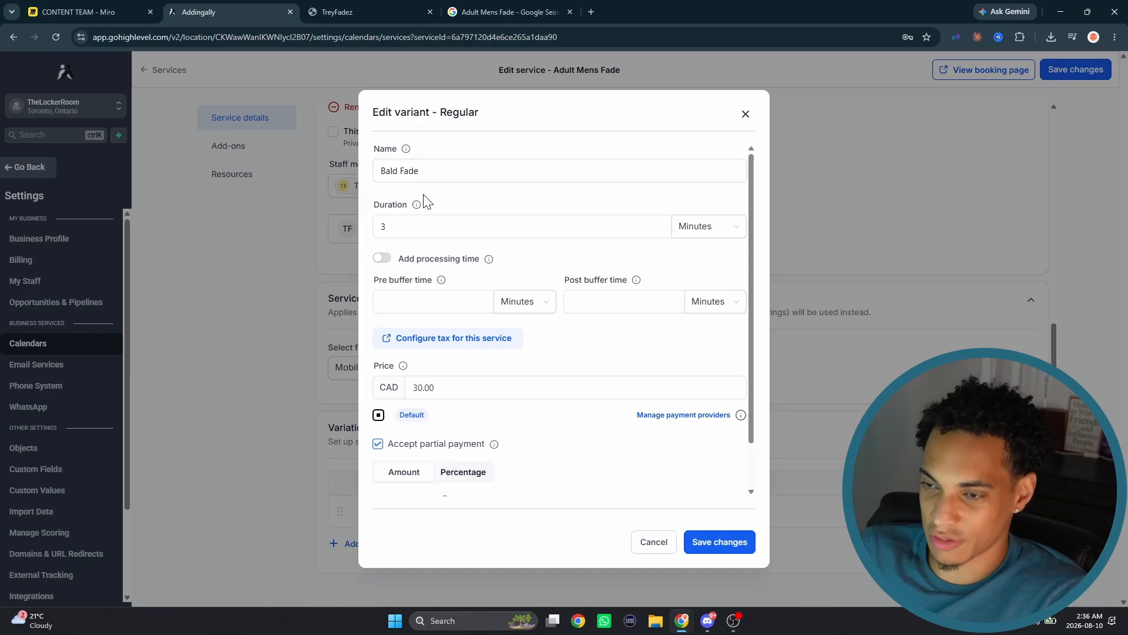
- Set the Bald Fade variant's price to CAD 40.00
{"action": "left_click", "coordinate": [641, 230]}
{"action": "double_click", "coordinate": [453, 386]}
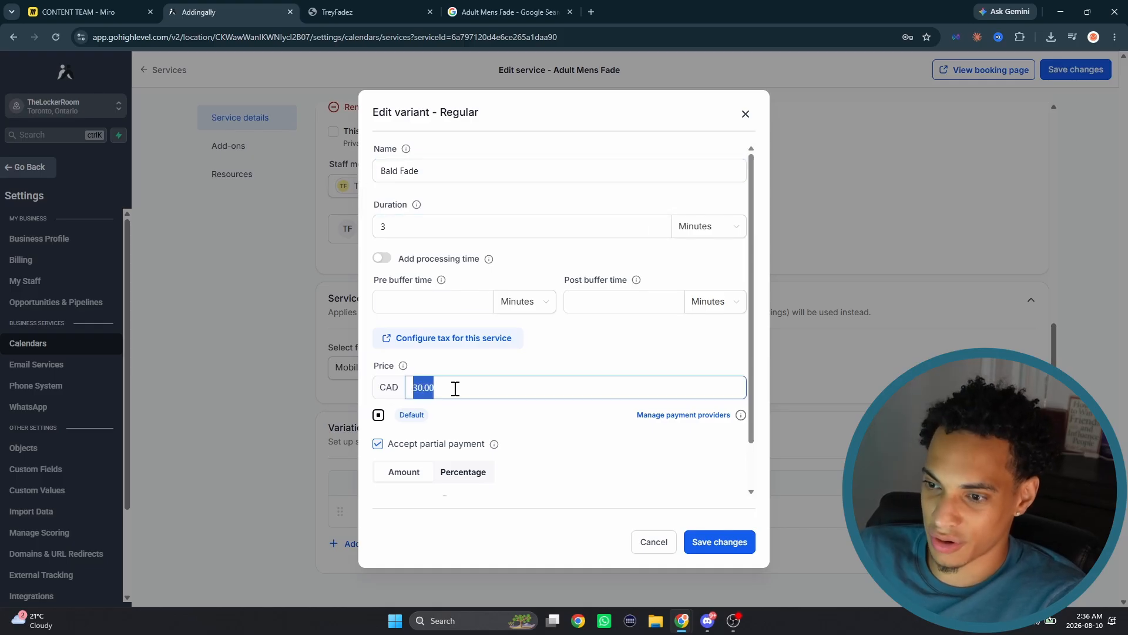
{"action": "key", "text": "BackSpace"}
{"action": "type", "text": "40"}
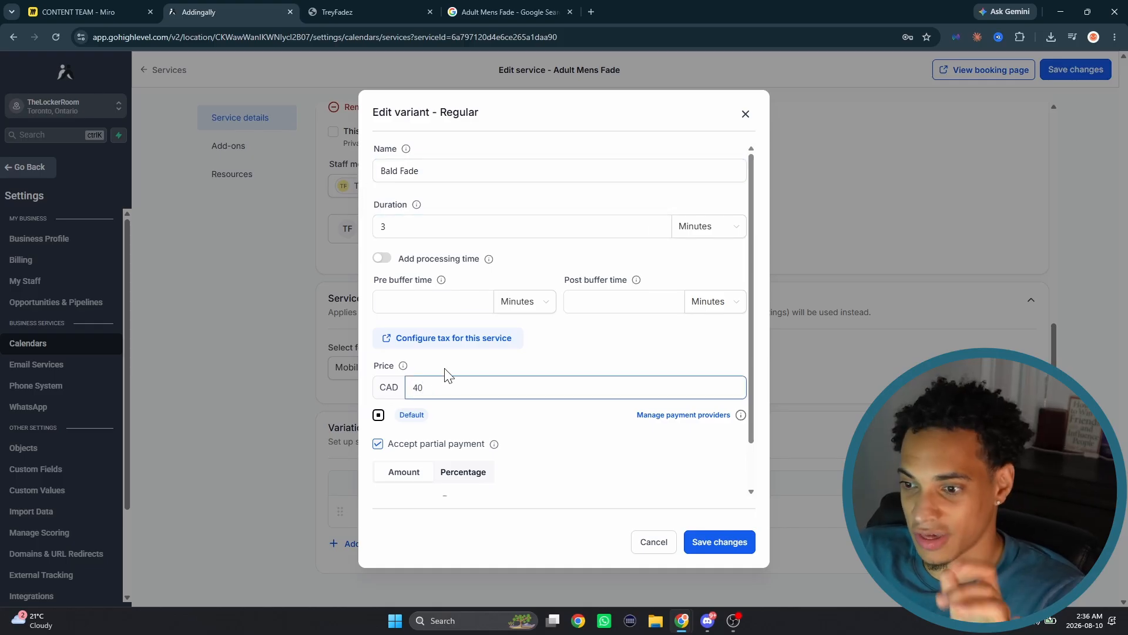
{"action": "left_click", "coordinate": [479, 435]}
- Switch the Bald Fade variant's partial payment deposit to a percentage and set it to 10%
{"action": "scroll", "coordinate": [493, 437], "scroll_direction": "down", "scroll_amount": 1}
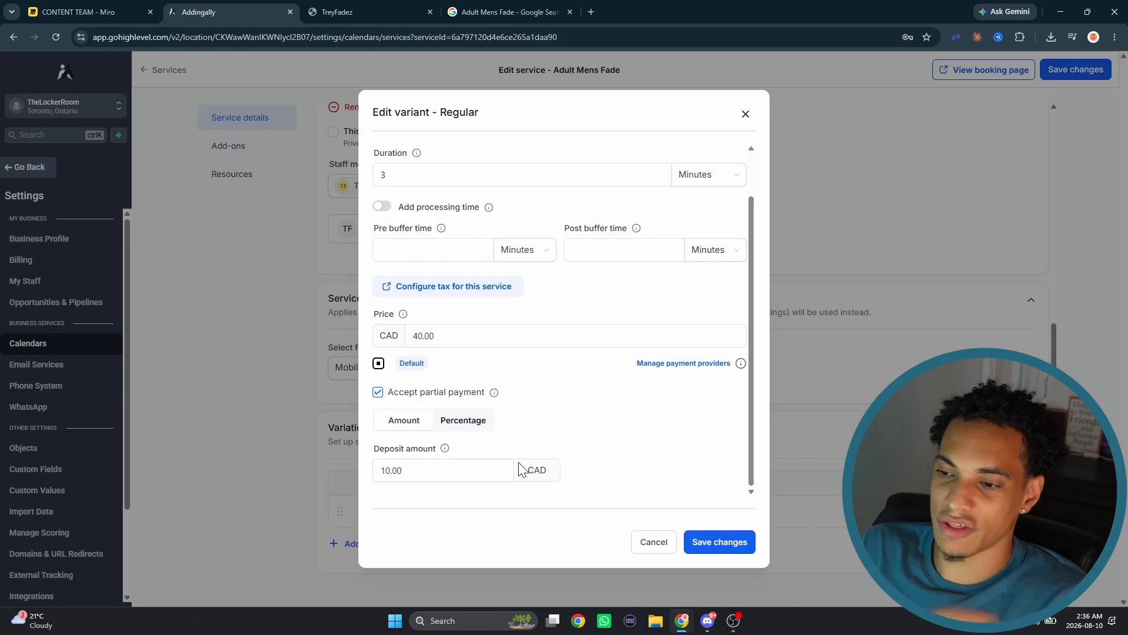
{"action": "scroll", "coordinate": [520, 464], "scroll_direction": "up", "scroll_amount": 1}
{"action": "scroll", "coordinate": [515, 465], "scroll_direction": "down", "scroll_amount": 1}
{"action": "left_click", "coordinate": [439, 464]}
{"action": "type", "text": "10"}
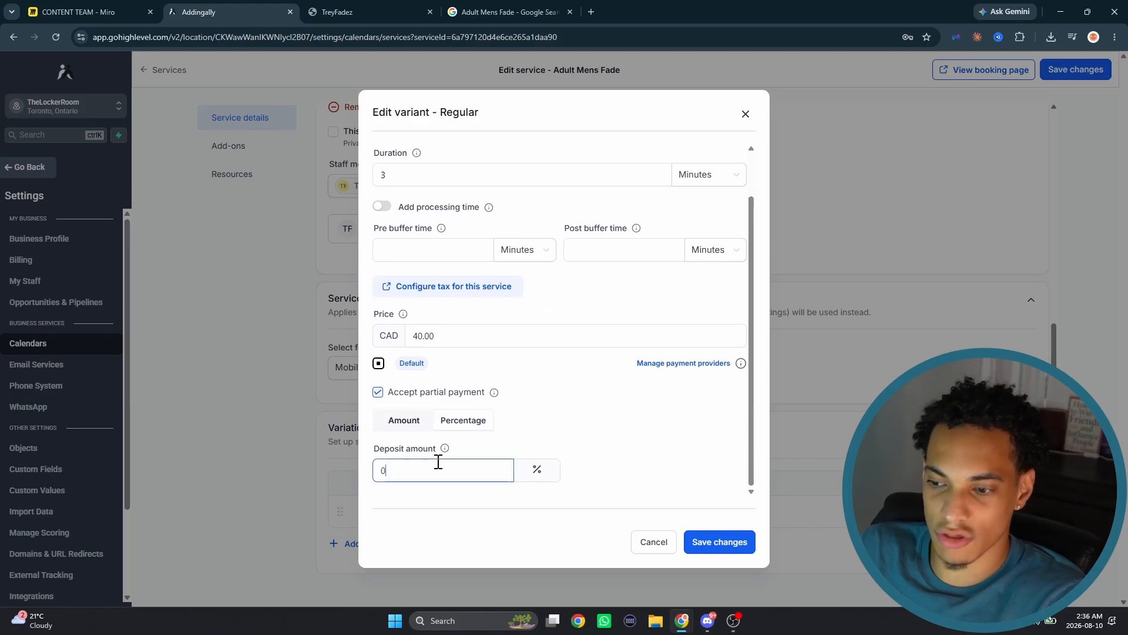
- Set both the pre buffer time and the post buffer time of the Bald Fade variant to 15 minutes
{"action": "scroll", "coordinate": [543, 414], "scroll_direction": "up", "scroll_amount": 1}
{"action": "left_click", "coordinate": [435, 301]}
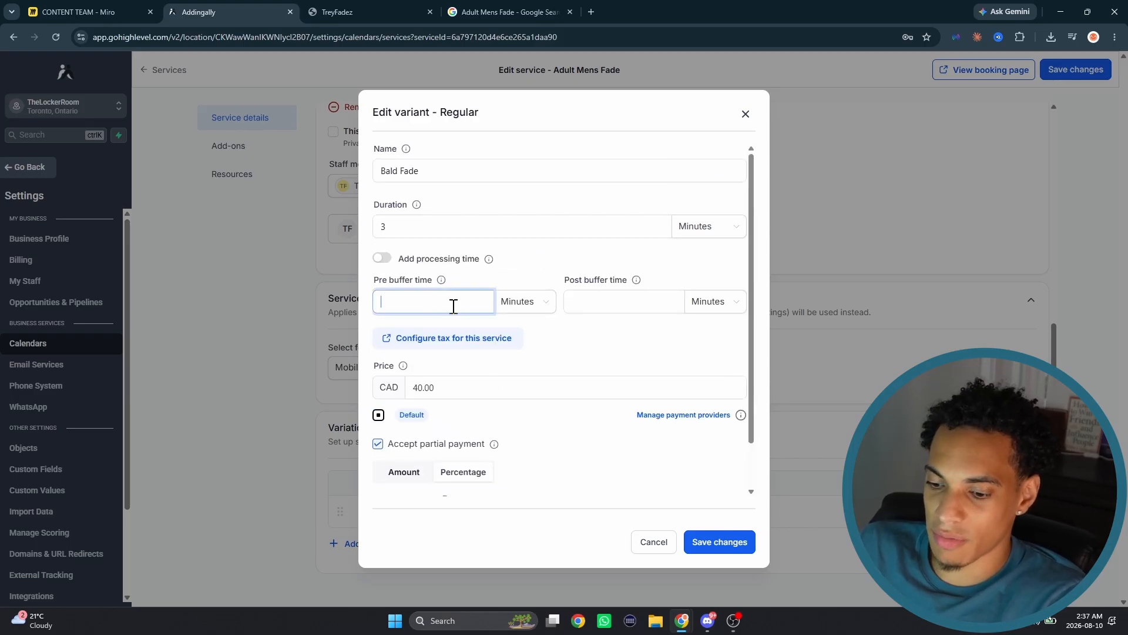
{"action": "type", "text": "15"}
{"action": "left_click", "coordinate": [596, 301]}
{"action": "type", "text": "15"}
{"action": "scroll", "coordinate": [554, 390], "scroll_direction": "down", "scroll_amount": 1}
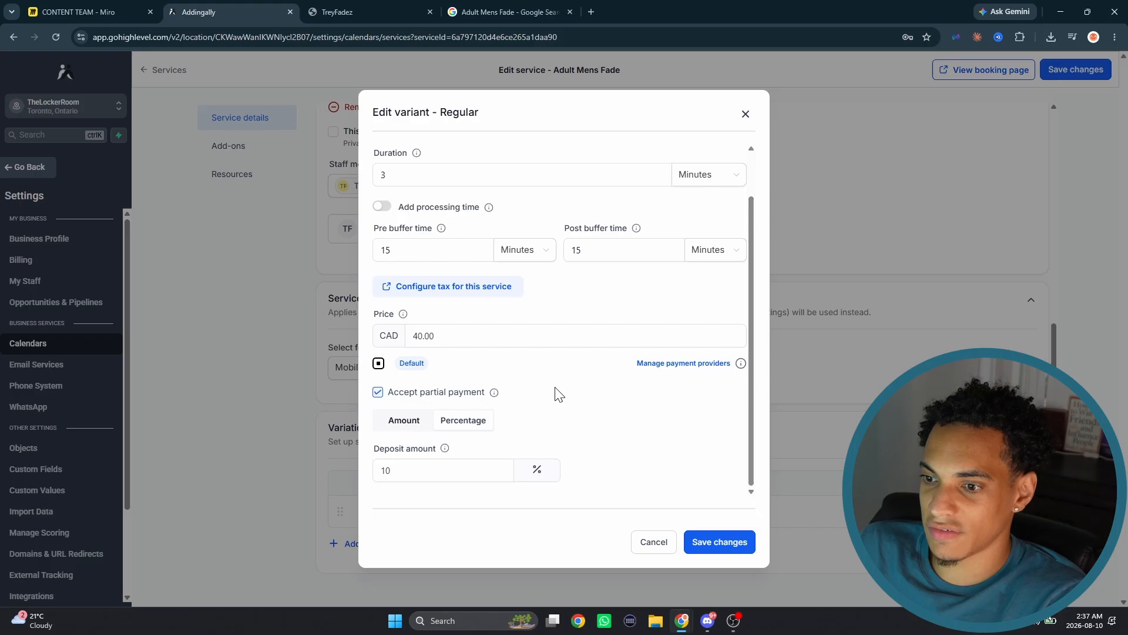
- Save the Bald Fade variant and apply the price change to all staff
{"action": "left_click", "coordinate": [703, 542]}
{"action": "left_click", "coordinate": [425, 295]}
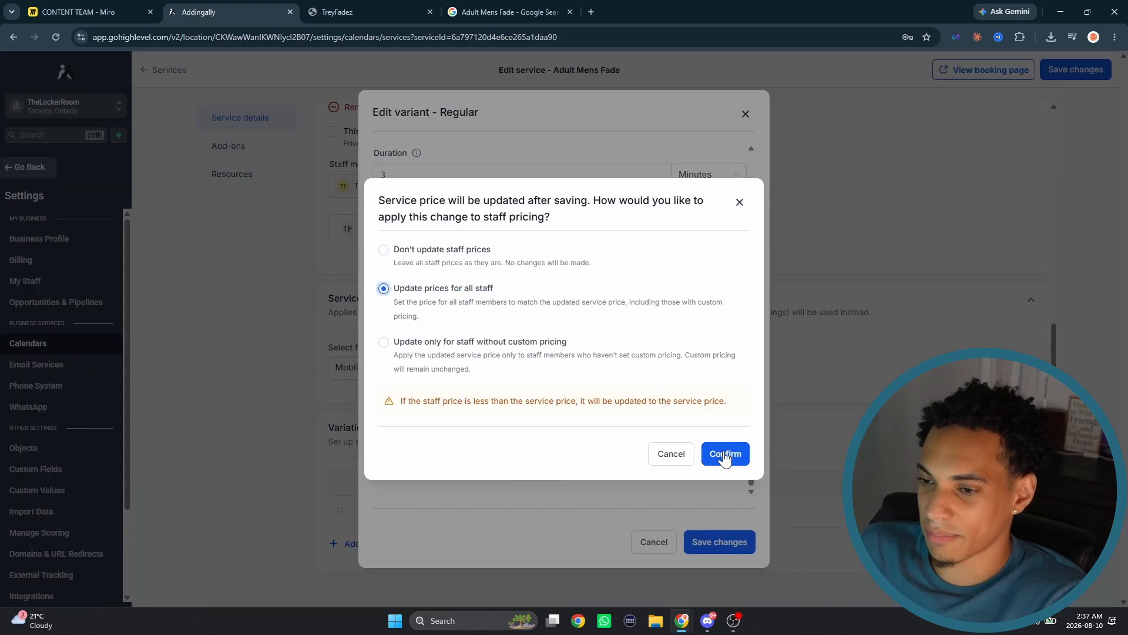
{"action": "left_click", "coordinate": [725, 453]}
{"action": "left_click", "coordinate": [360, 543]}
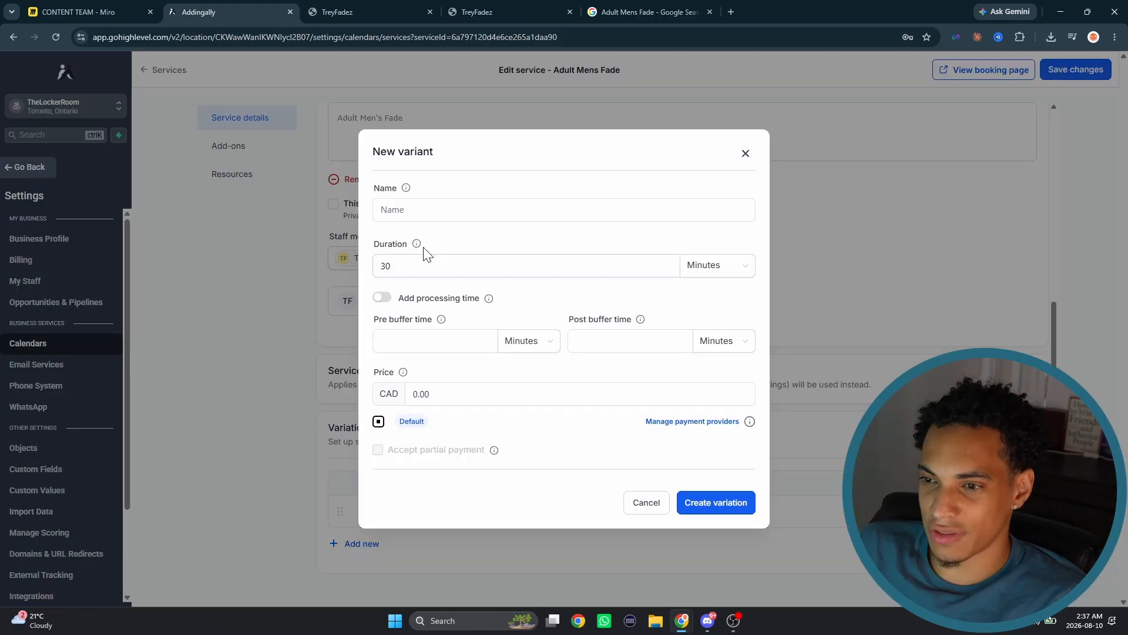
{"action": "left_click", "coordinate": [432, 209]}
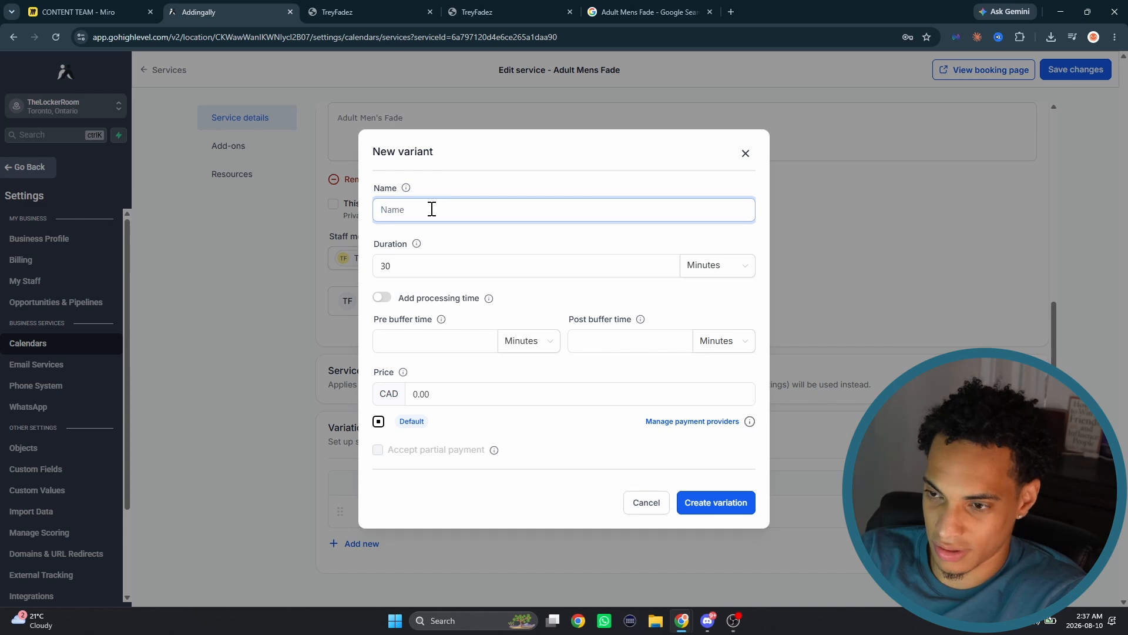
{"action": "type", "text": "Low fade"}
{"action": "left_click_drag", "start_coordinate": [422, 392], "coordinate": [464, 395]}
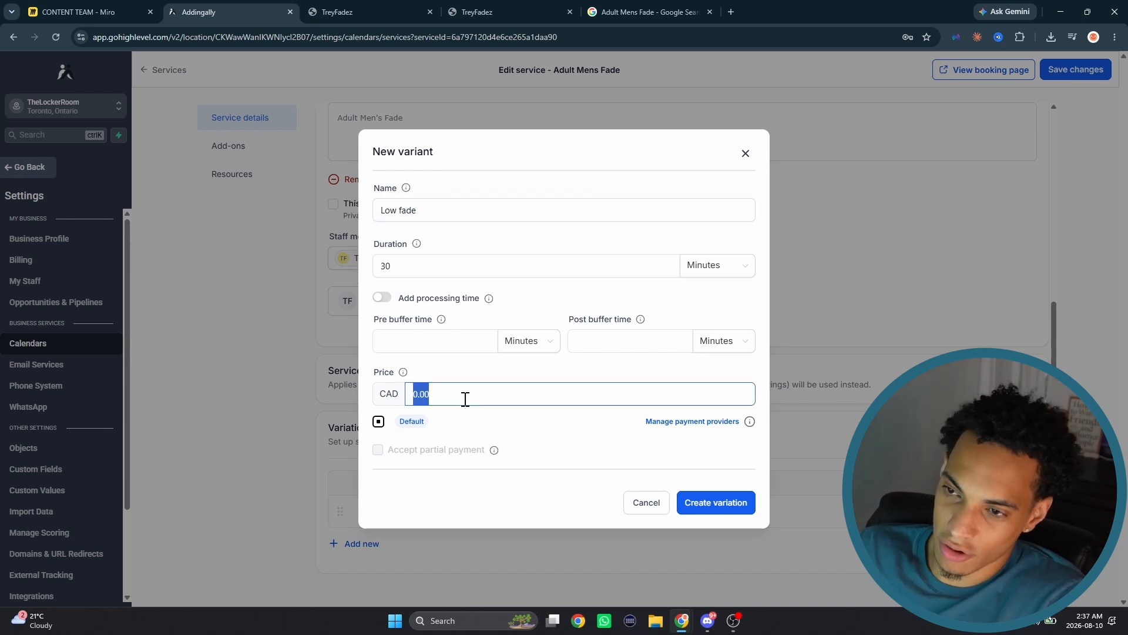
{"action": "key", "text": "BackSpace"}
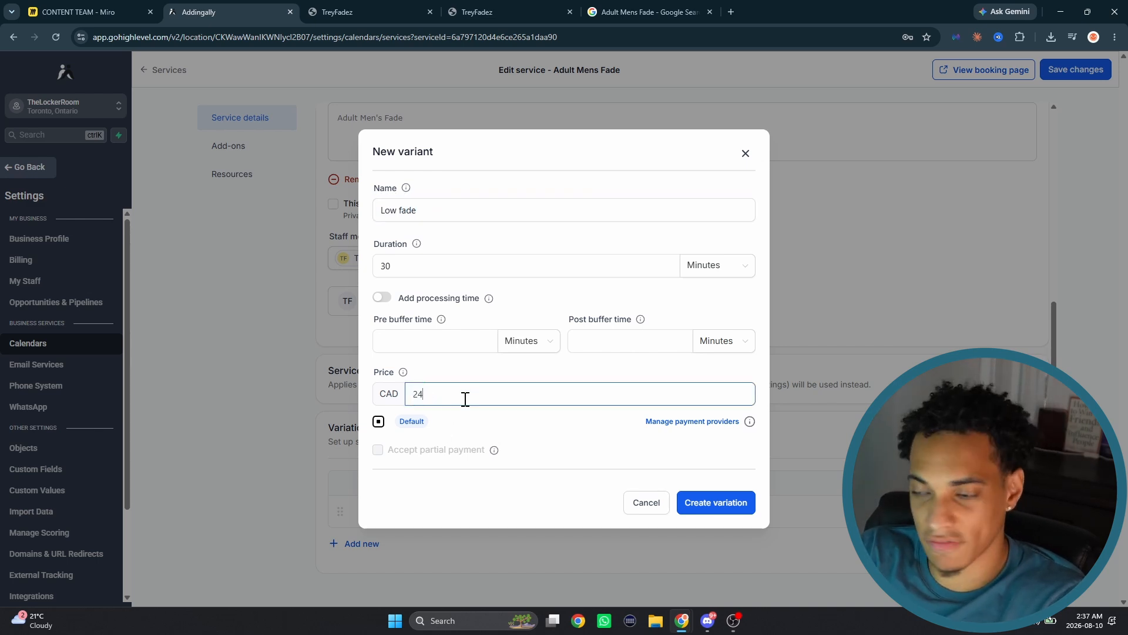
{"action": "left_click", "coordinate": [745, 153]}
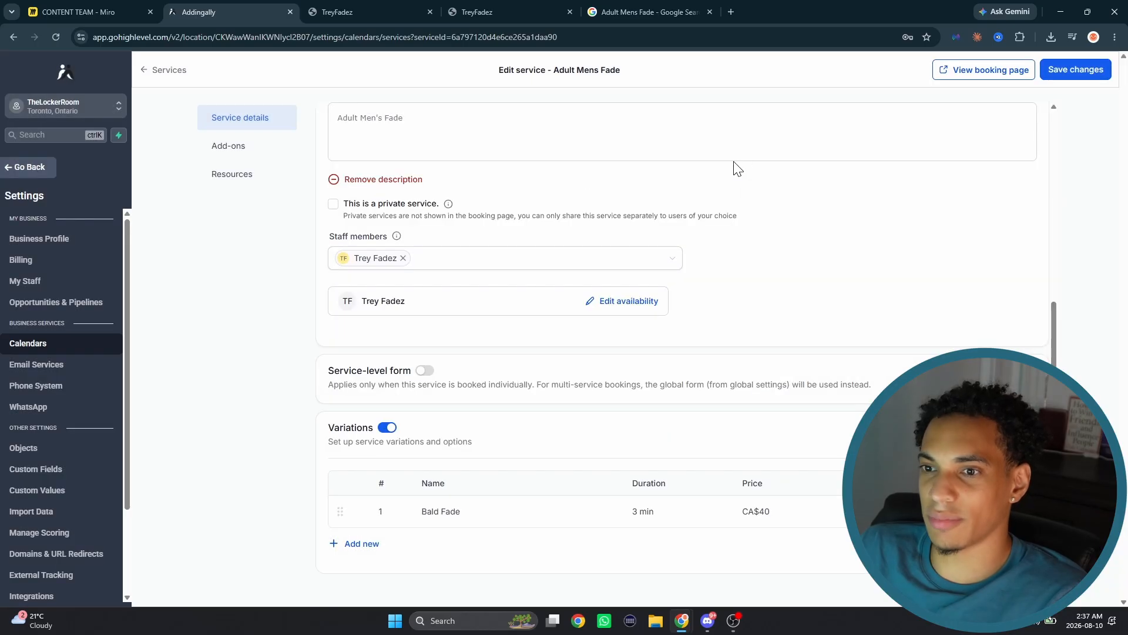
- Start a new add-on for the Adult Mens Fade service
{"action": "left_click", "coordinate": [231, 147]}
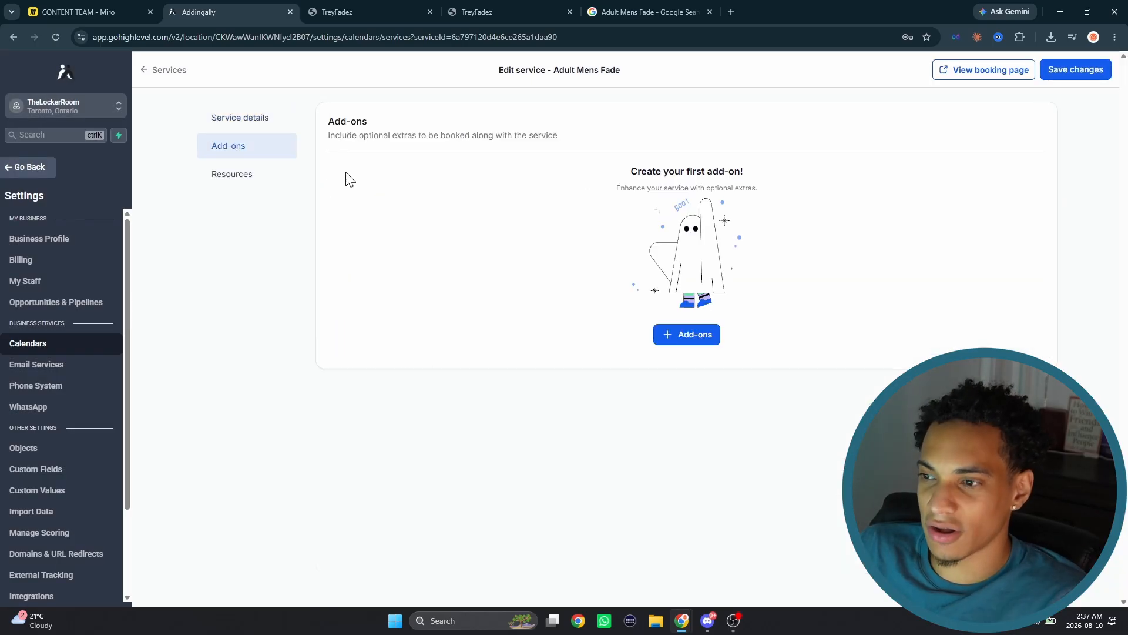
{"action": "left_click", "coordinate": [693, 335]}
{"action": "left_click", "coordinate": [443, 228]}
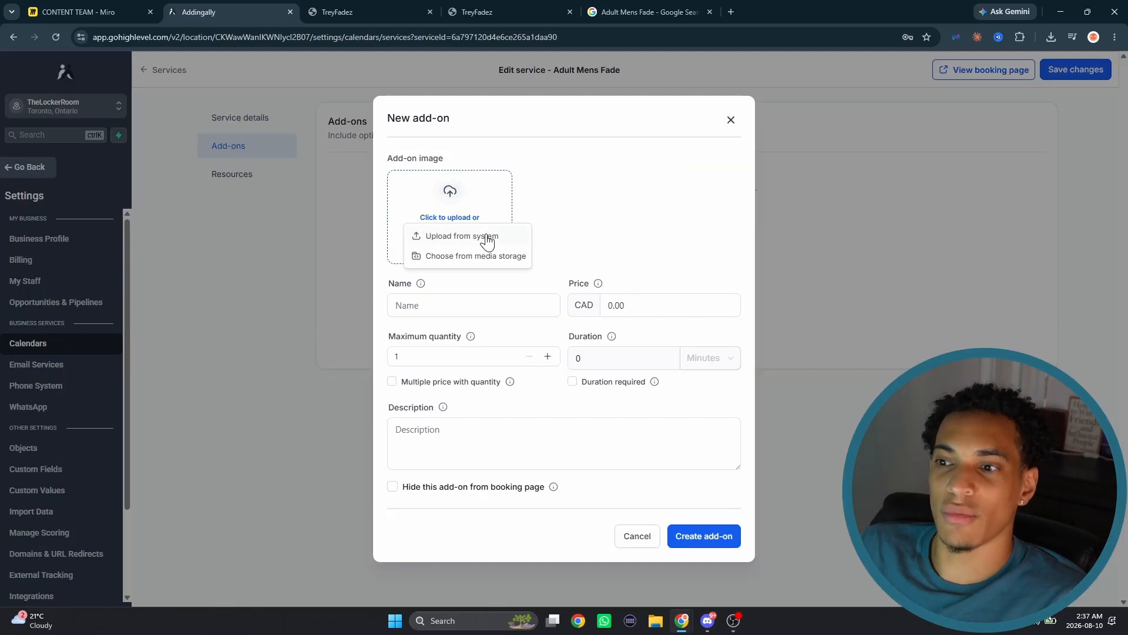
{"action": "left_click", "coordinate": [487, 236]}
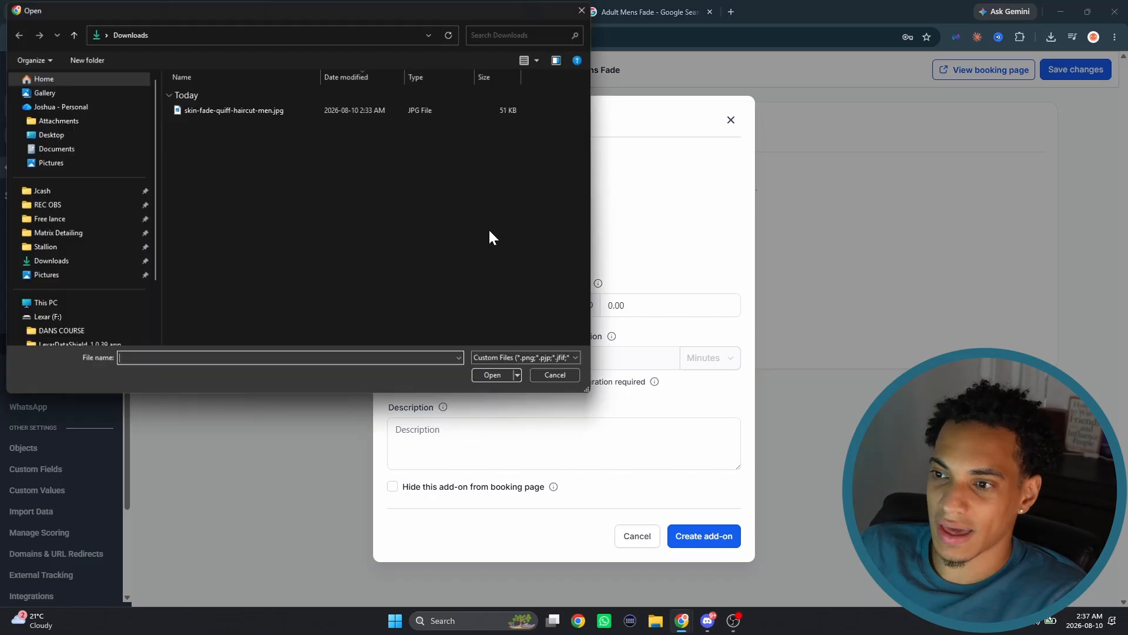
{"action": "left_click", "coordinate": [580, 10]}
- Name the add-on "Beard Shape up" and set its price to CAD 10.00
{"action": "left_click", "coordinate": [469, 306]}
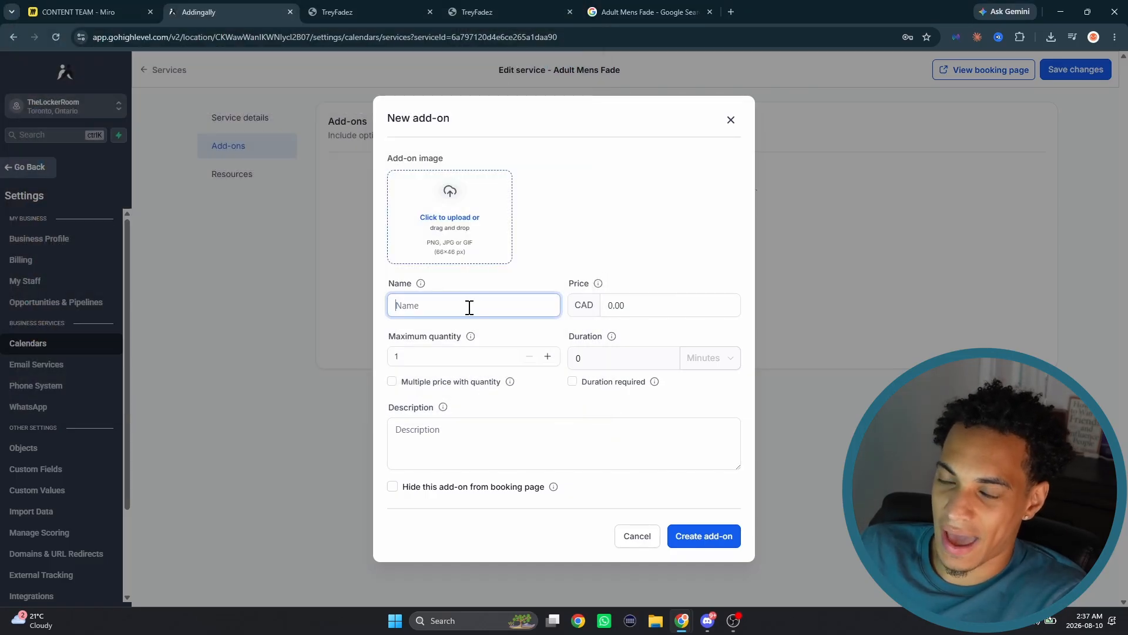
{"action": "type", "text": "Beard Shape up"}
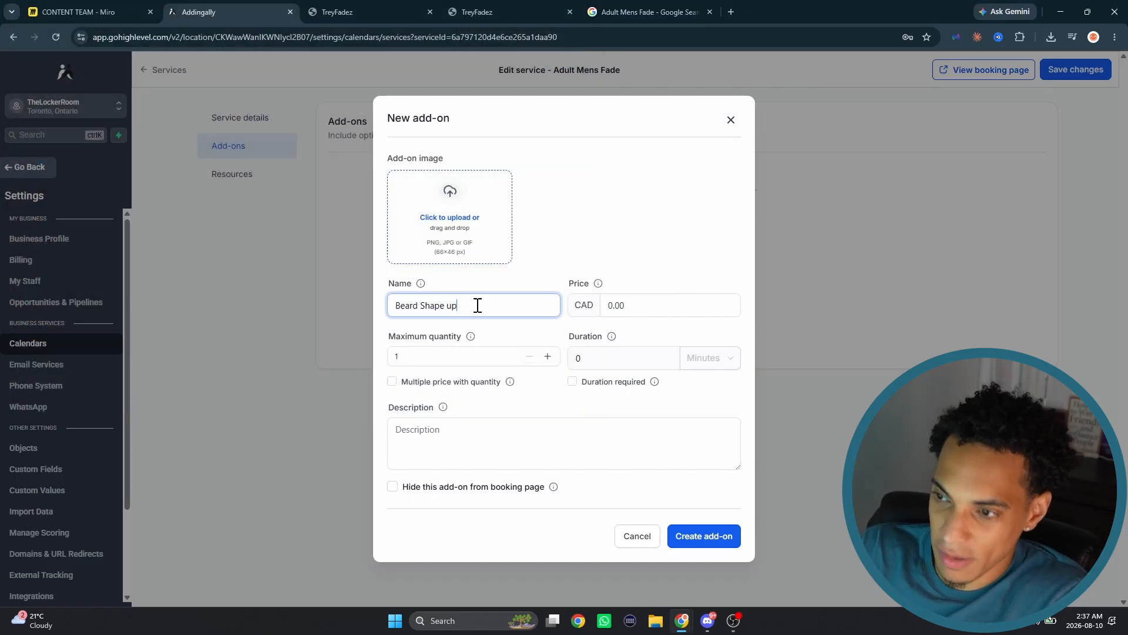
{"action": "left_click", "coordinate": [684, 301]}
{"action": "type", "text": "1"}
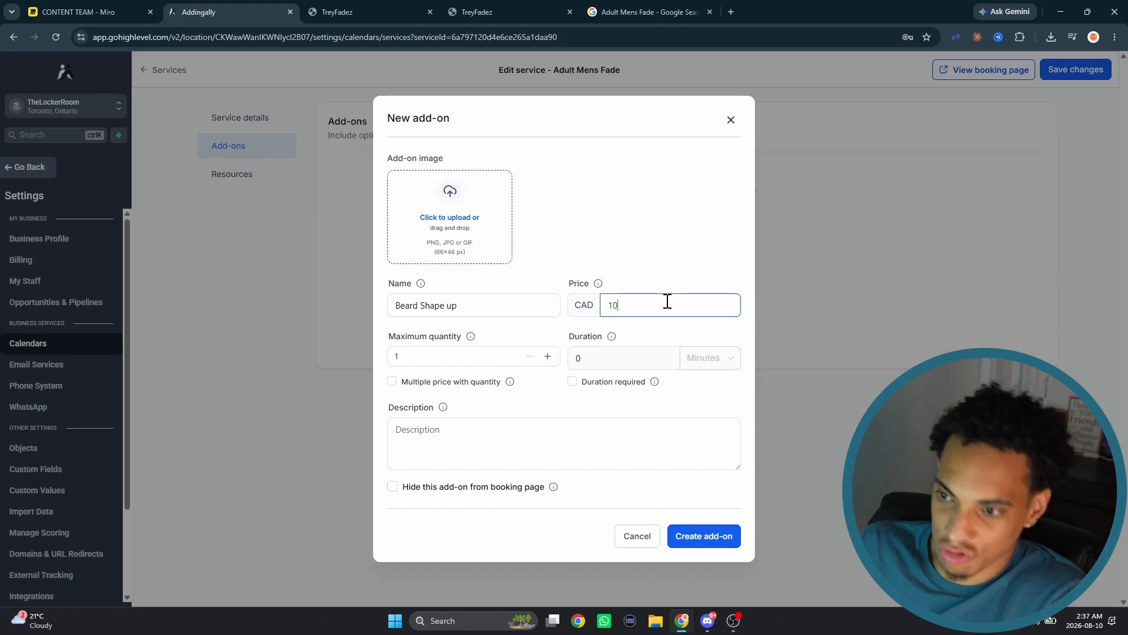
- Make a duration required for the add-on and set it to 15 minutes, leaving multiple price with quantity off
{"action": "left_click", "coordinate": [435, 382]}
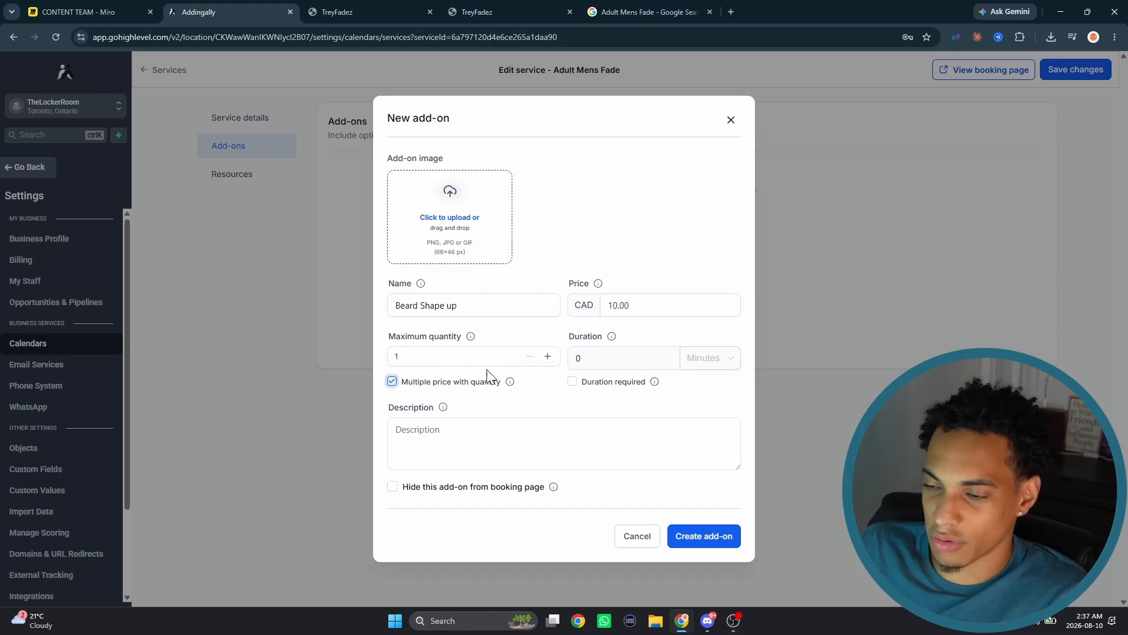
{"action": "left_click", "coordinate": [585, 382]}
{"action": "left_click", "coordinate": [617, 358]}
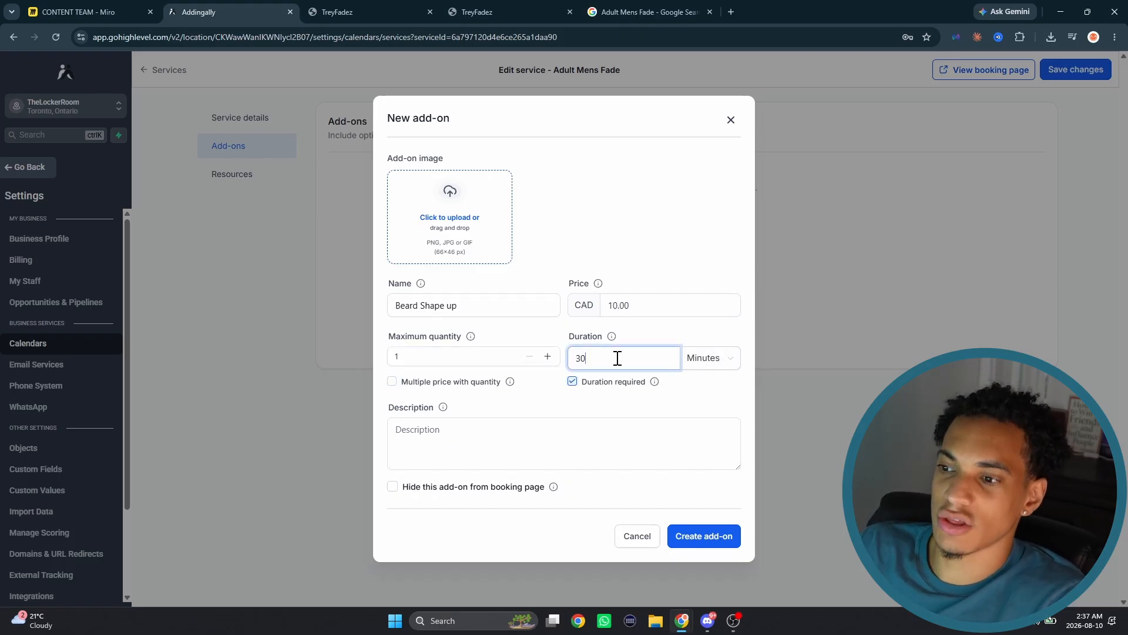
{"action": "key", "text": "BackSpace"}
{"action": "key", "text": "BackSpace"}
{"action": "type", "text": "15"}
- Describe the add-on as "Quick Shape up for the beard" and create it, keeping it shown on the booking page
{"action": "left_click", "coordinate": [431, 437]}
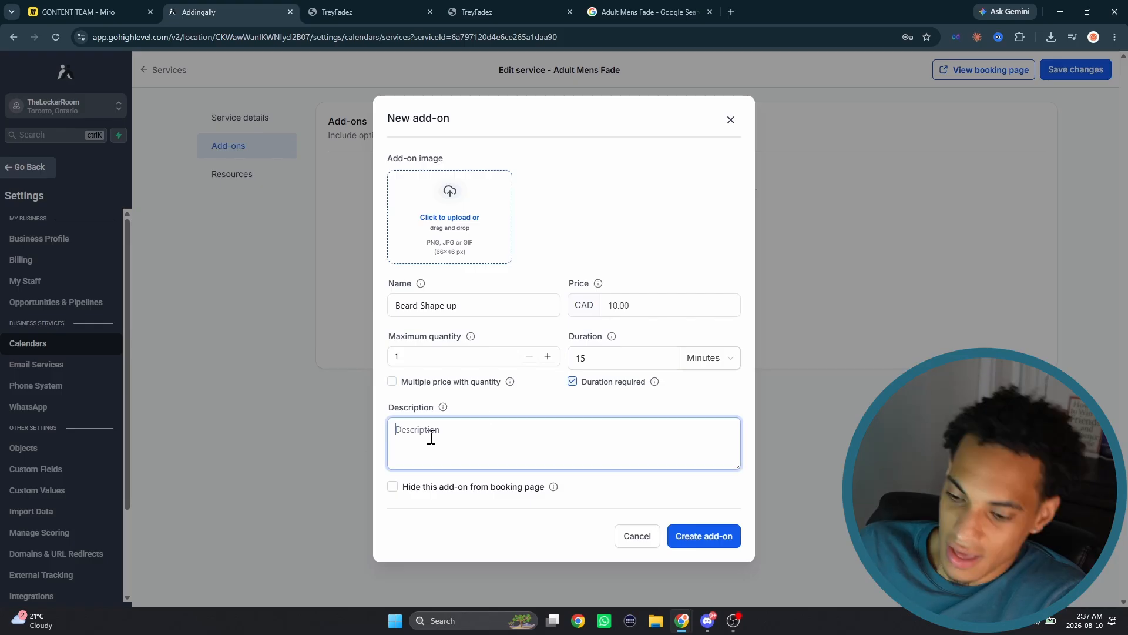
{"action": "type", "text": "Quick Shape"}
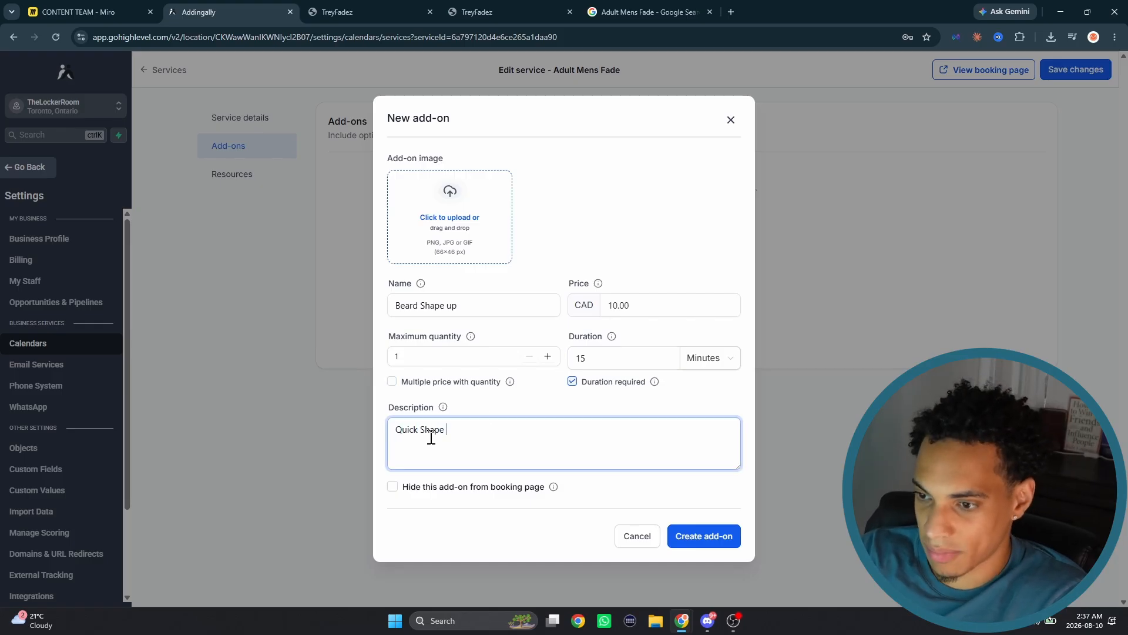
{"action": "type", "text": " up for the beard"}
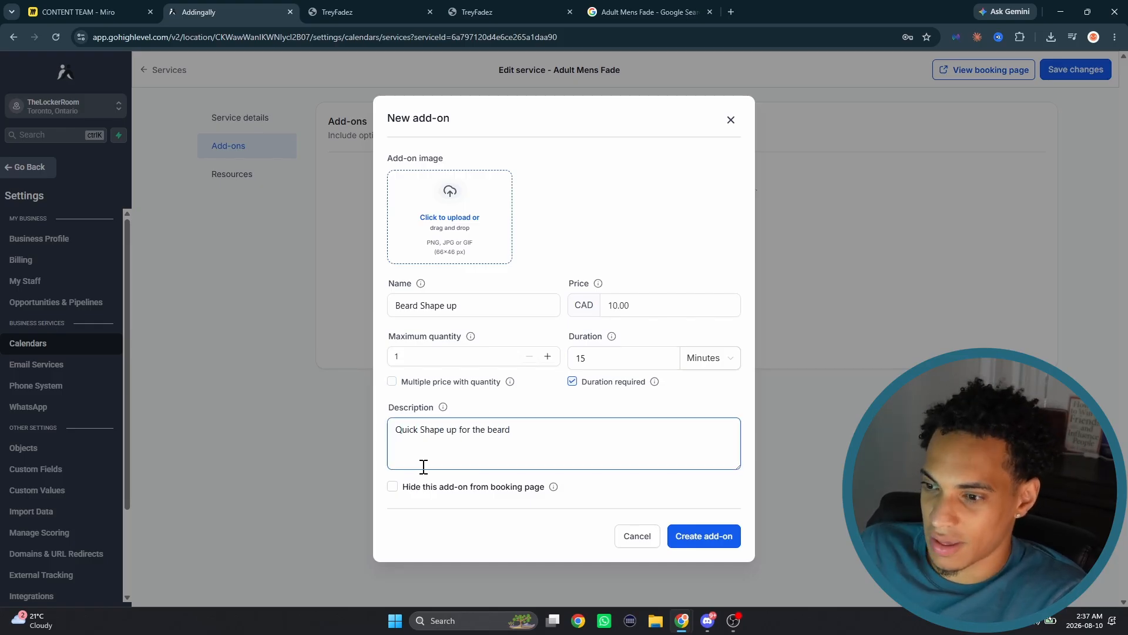
{"action": "left_click", "coordinate": [394, 488]}
{"action": "left_click", "coordinate": [396, 490]}
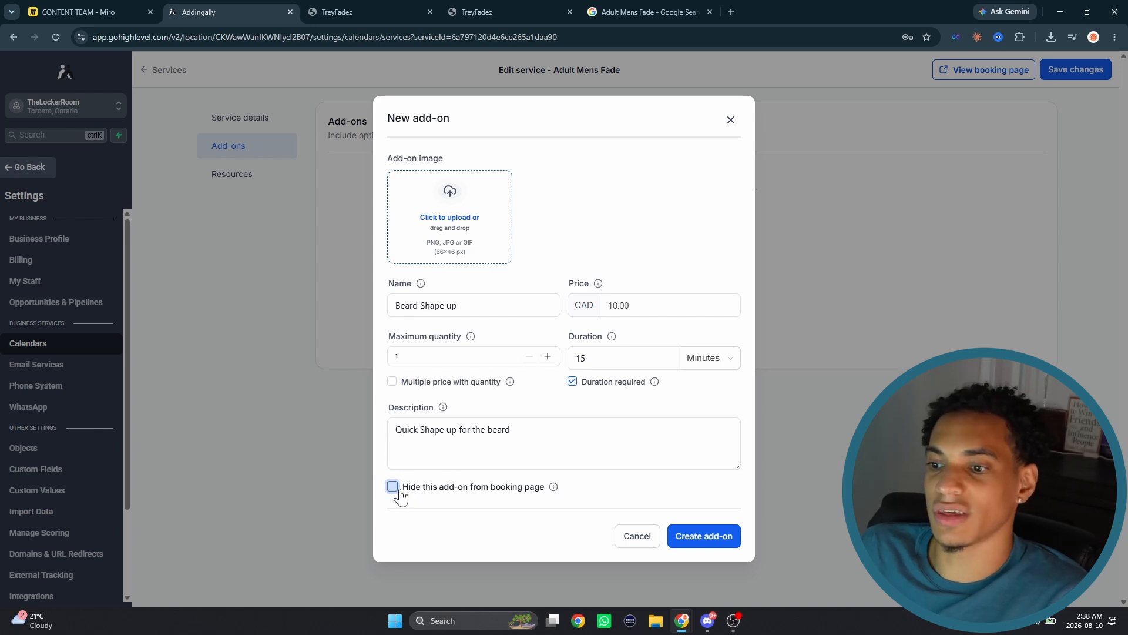
{"action": "left_click", "coordinate": [707, 536]}
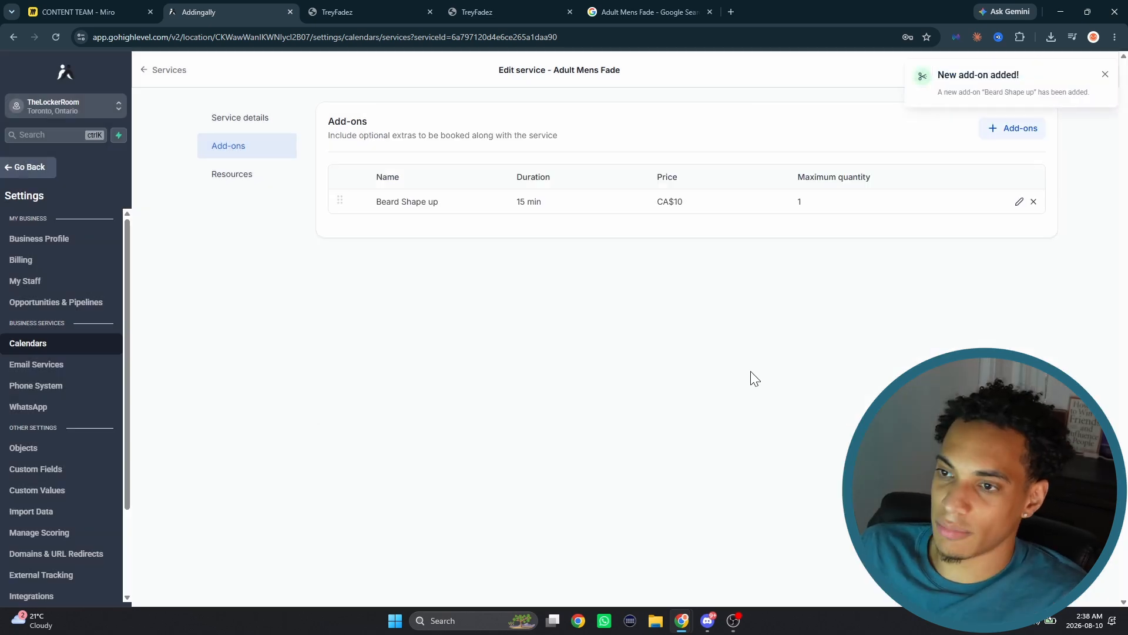
- On the TreyFadez booking page, start booking Adult Mens Fade and include the Beard Shape up add-on
{"action": "left_click", "coordinate": [180, 77]}
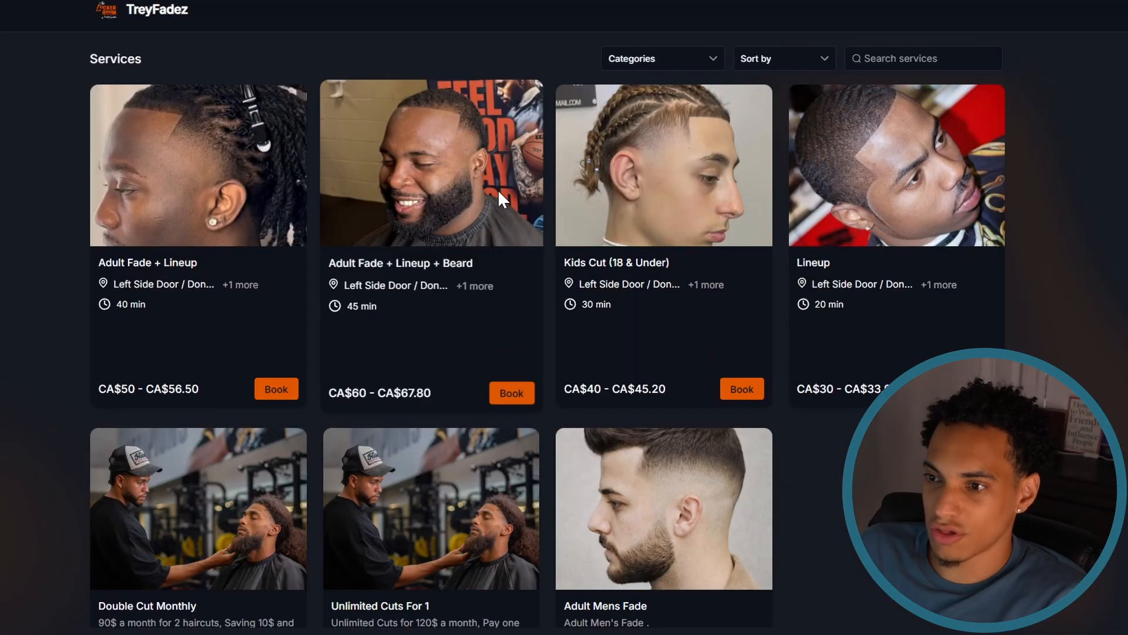
{"action": "scroll", "coordinate": [671, 441], "scroll_direction": "down", "scroll_amount": 3}
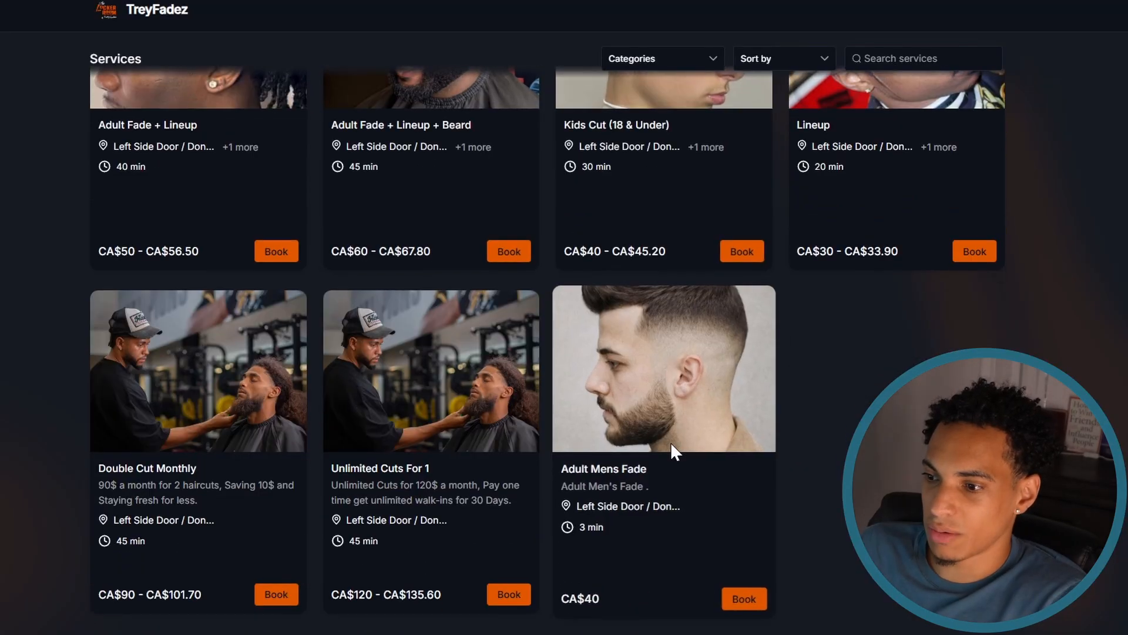
{"action": "left_click", "coordinate": [744, 586]}
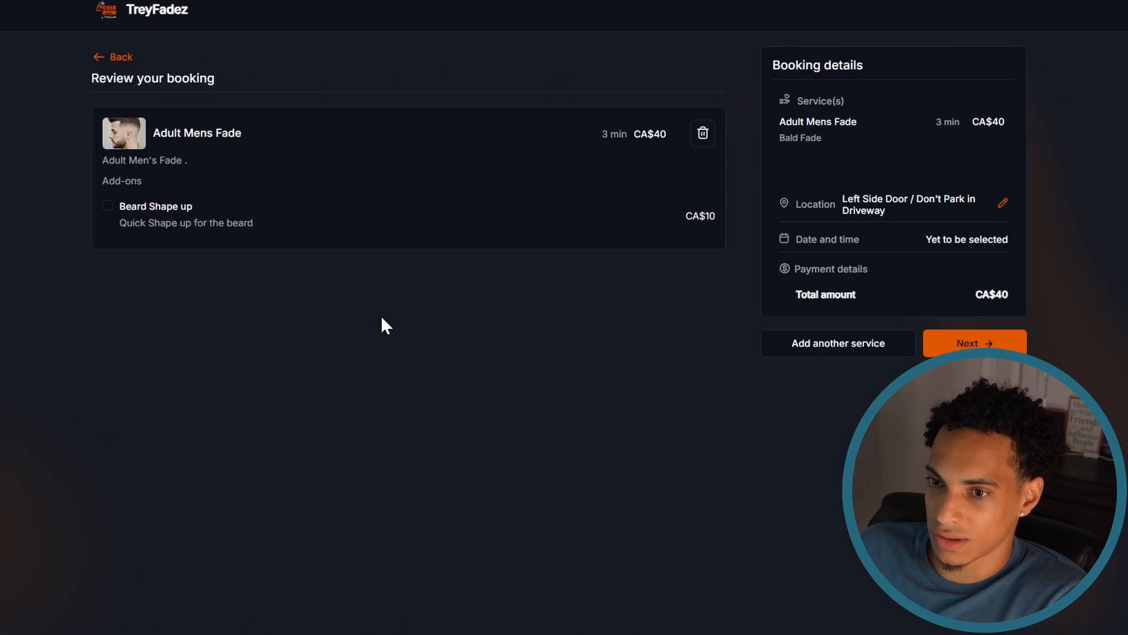
{"action": "left_click", "coordinate": [108, 211]}
{"action": "left_click", "coordinate": [110, 207]}
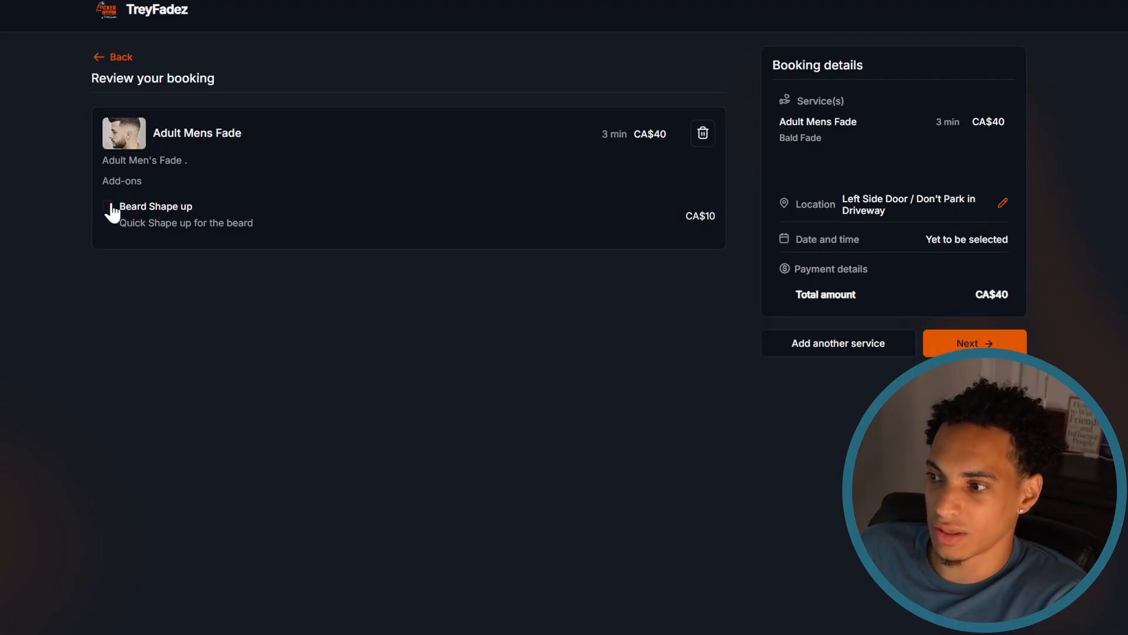
{"action": "left_click", "coordinate": [109, 206]}
- Continue to the date and time selection and choose the 12:30 PM slot on August 10, 2026
{"action": "left_click", "coordinate": [964, 366]}
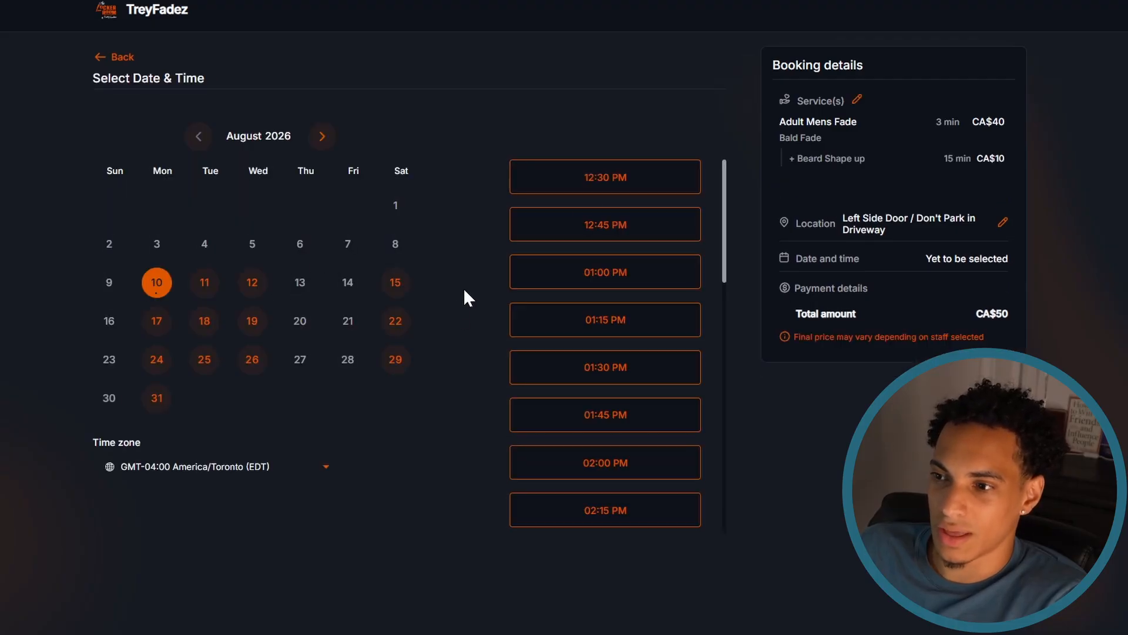
{"action": "left_click", "coordinate": [596, 185]}
{"action": "left_click", "coordinate": [649, 180]}
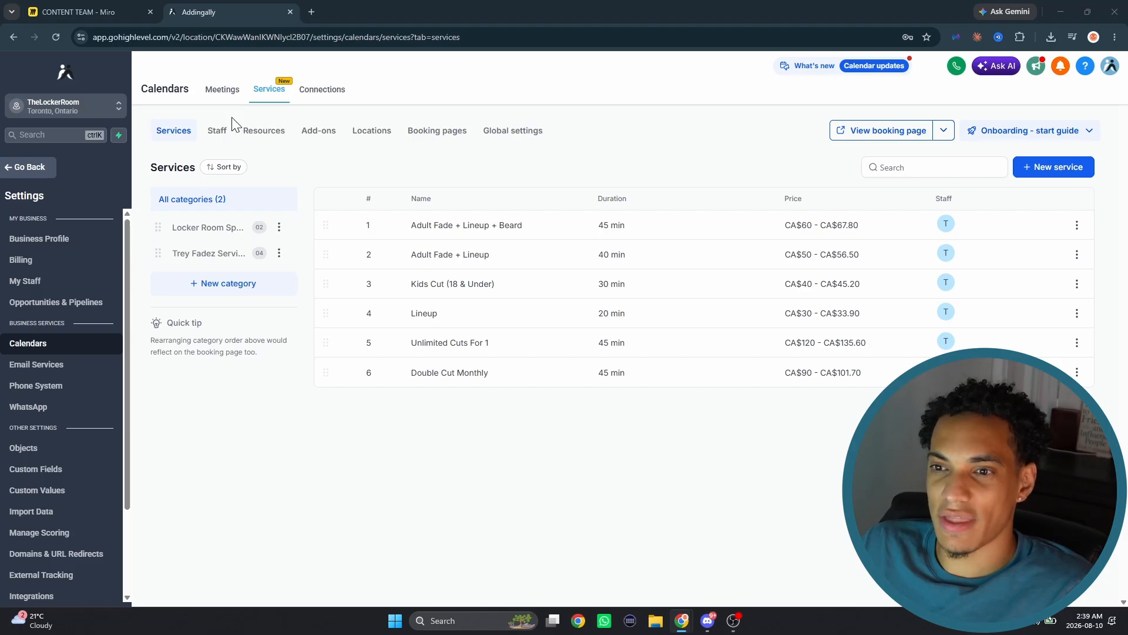
- Open the form for adding a staff member and examine its contact, timezone and default availability settings
{"action": "left_click", "coordinate": [218, 136]}
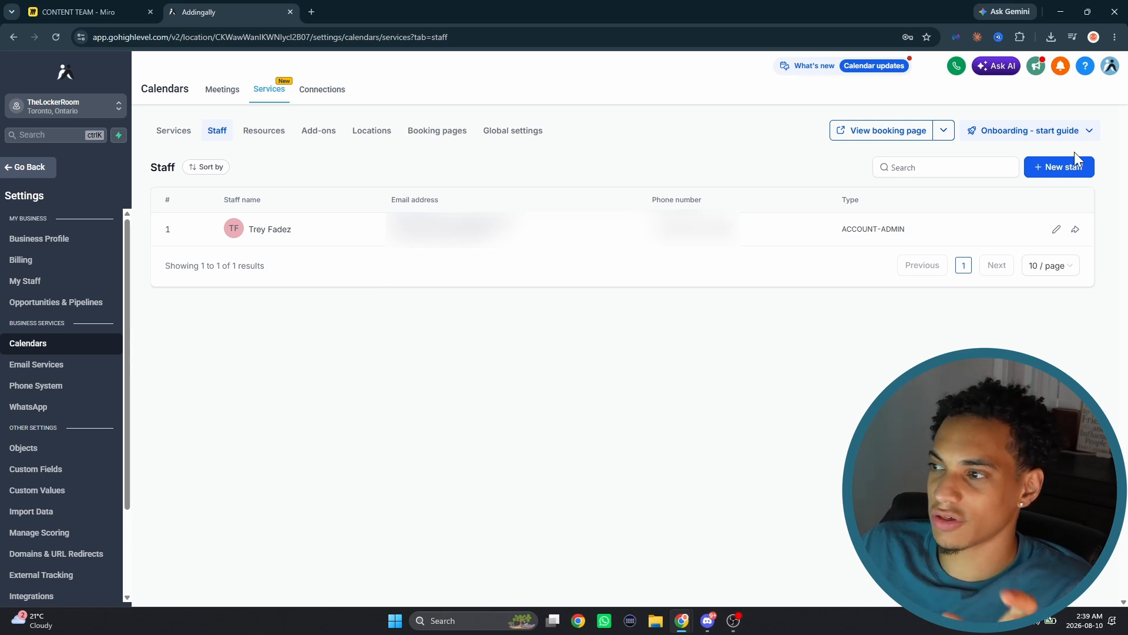
{"action": "left_click", "coordinate": [1065, 167]}
{"action": "scroll", "coordinate": [593, 285], "scroll_direction": "down", "scroll_amount": 1}
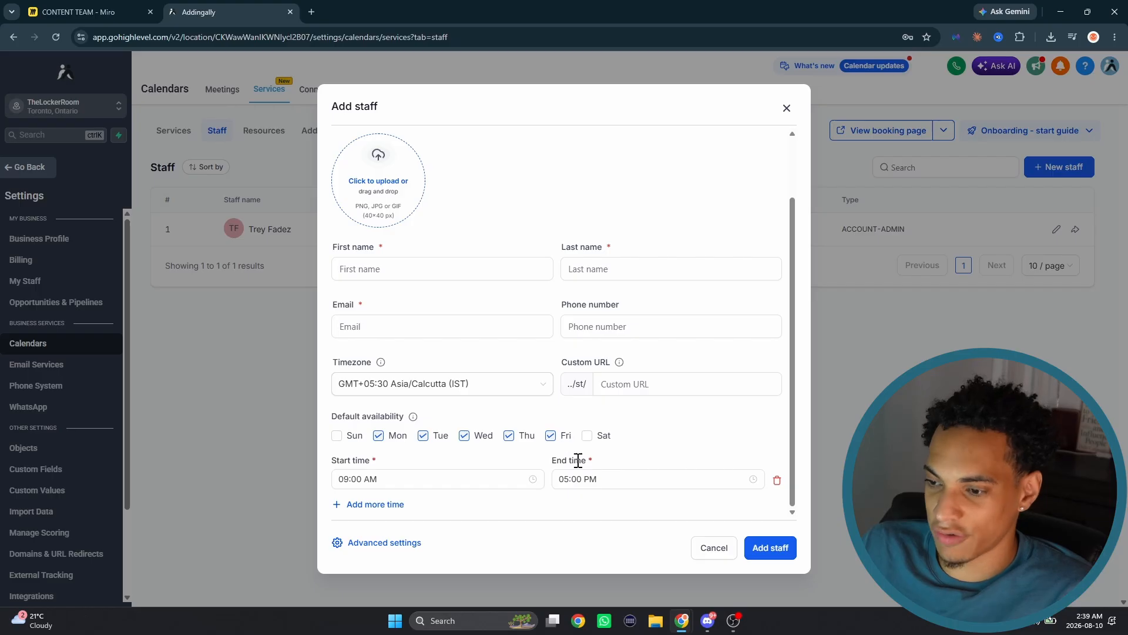
{"action": "left_click", "coordinate": [383, 504]}
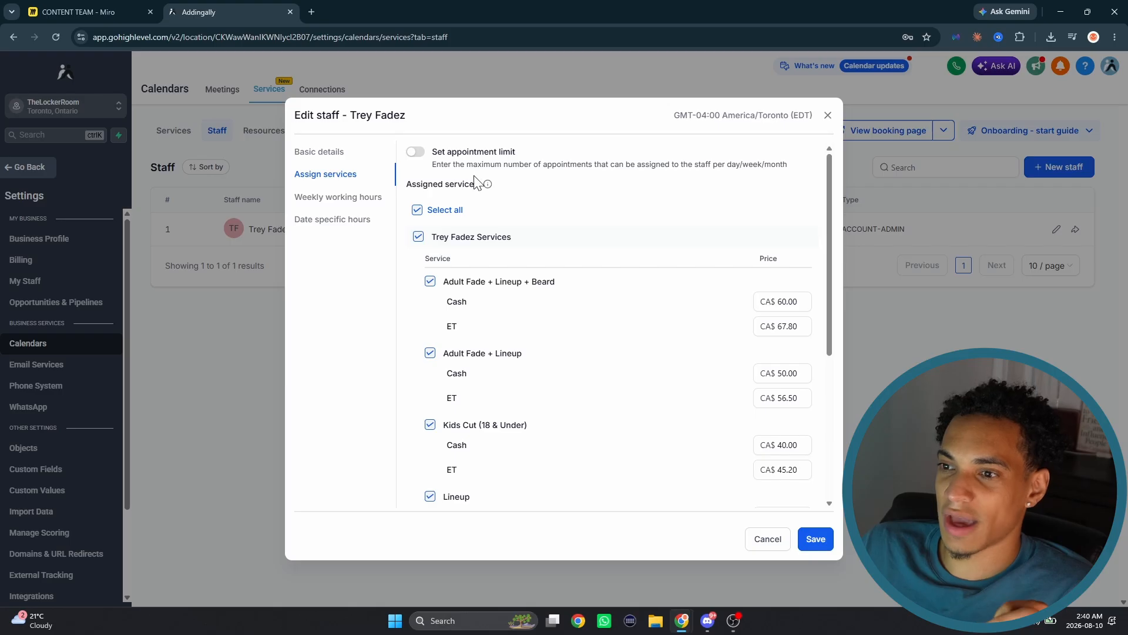
- Review the assigned services and their cash and ET prices in the existing staff member's settings
{"action": "scroll", "coordinate": [705, 294], "scroll_direction": "down", "scroll_amount": 1}
{"action": "scroll", "coordinate": [718, 294], "scroll_direction": "down", "scroll_amount": 1}
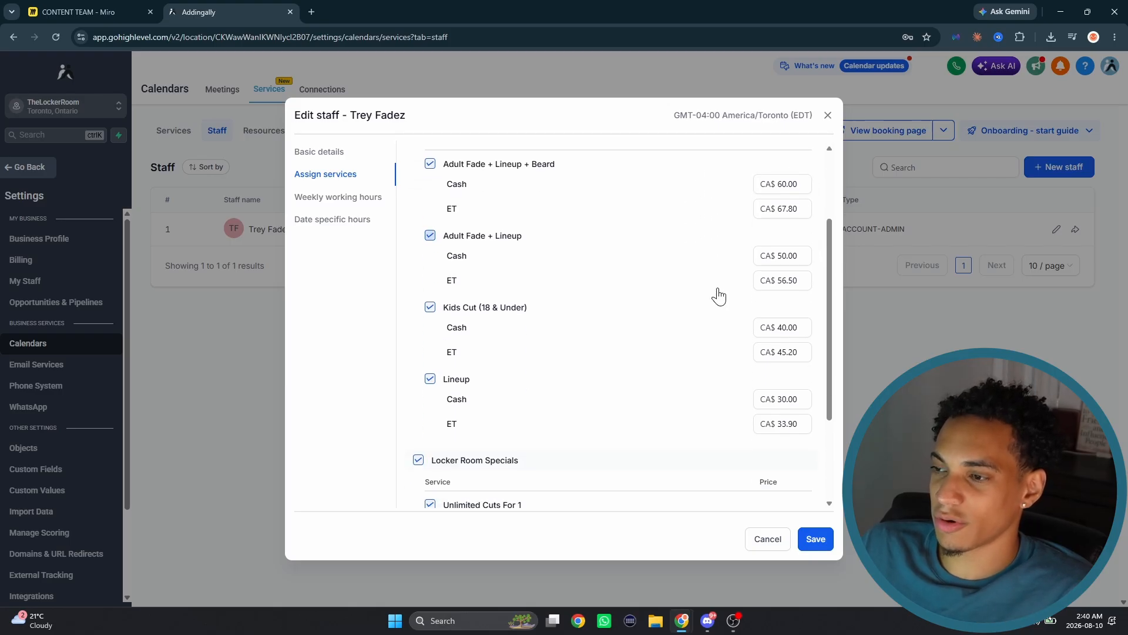
{"action": "scroll", "coordinate": [713, 293], "scroll_direction": "up", "scroll_amount": 2}
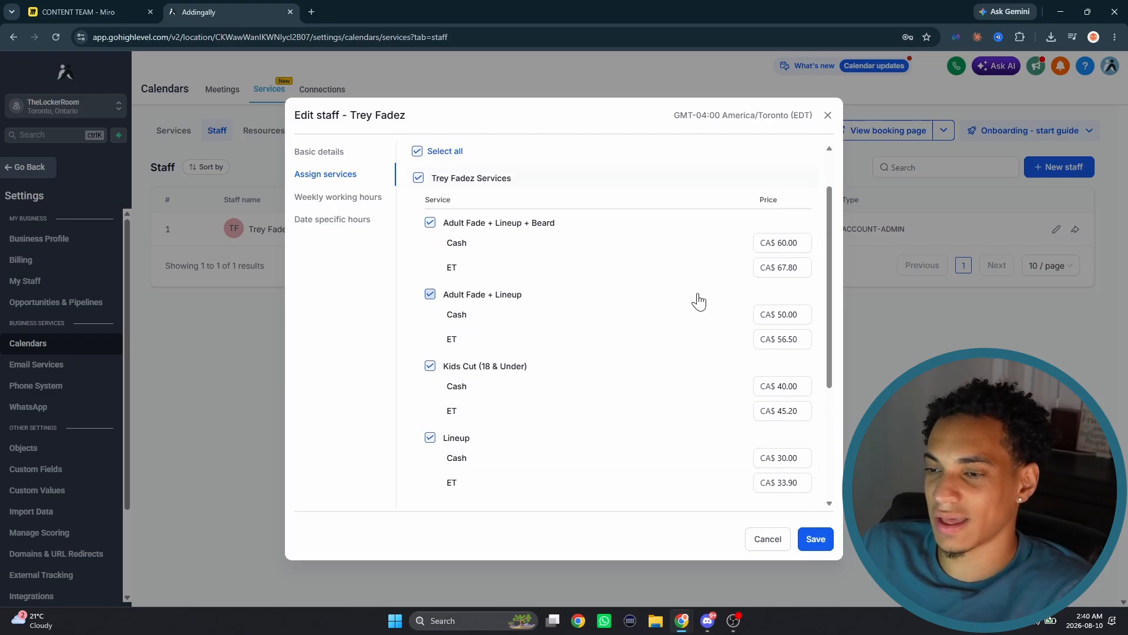
{"action": "left_click", "coordinate": [788, 247]}
{"action": "scroll", "coordinate": [675, 292], "scroll_direction": "down", "scroll_amount": 3}
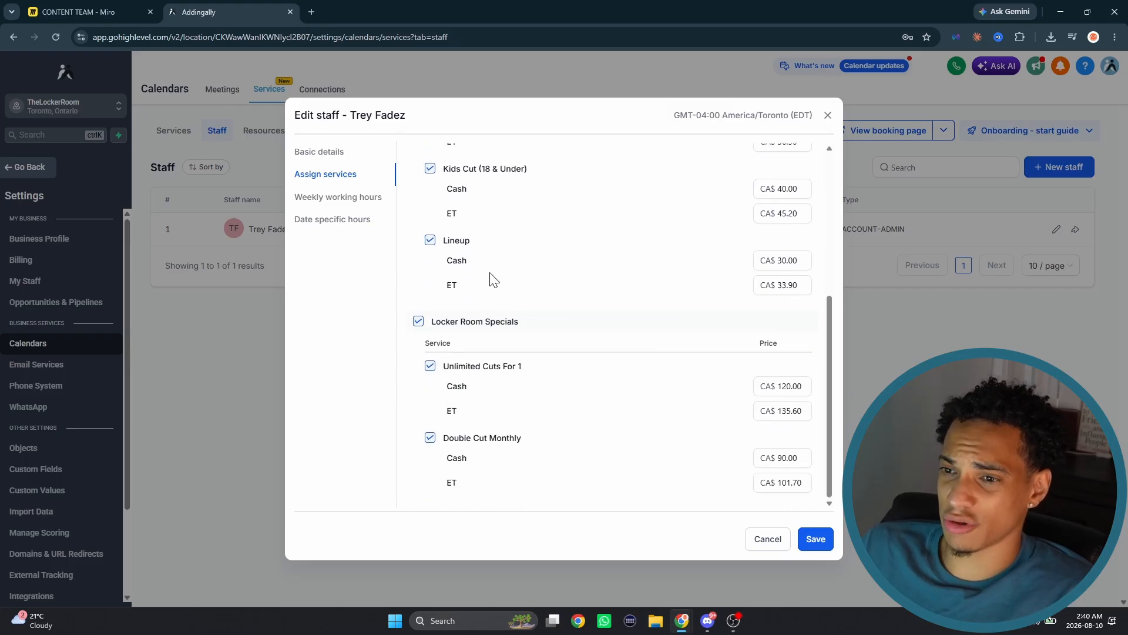
- Review the existing staff member's weekly working hours and examine the form for adding a Thursday work time
{"action": "left_click", "coordinate": [305, 197]}
{"action": "scroll", "coordinate": [527, 287], "scroll_direction": "up", "scroll_amount": 5}
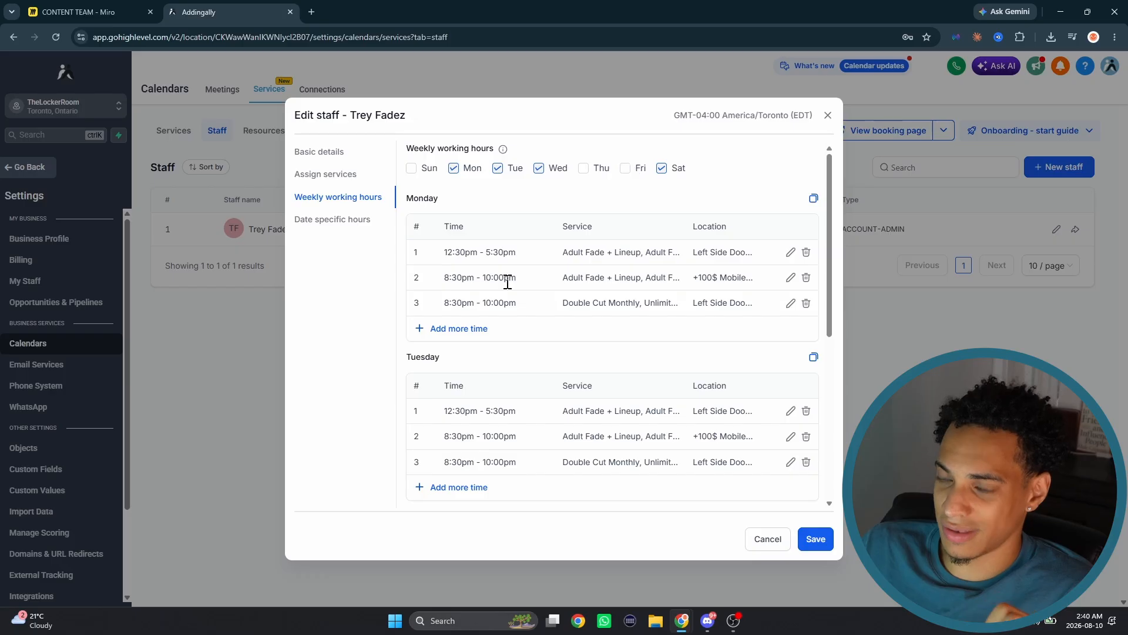
{"action": "left_click", "coordinate": [584, 169]}
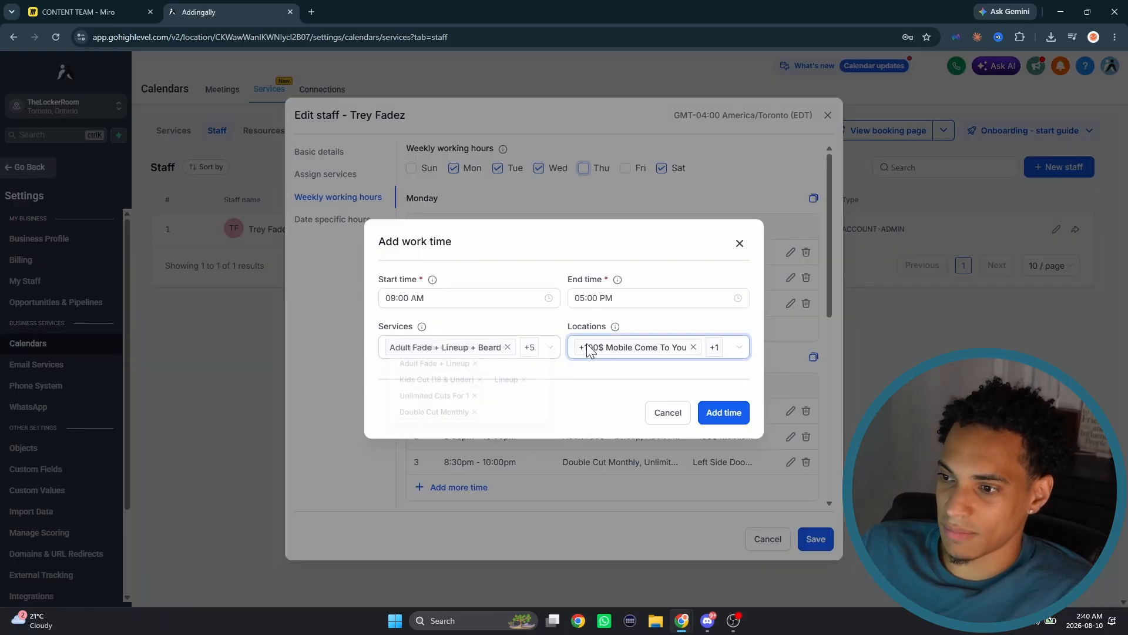
{"action": "left_click", "coordinate": [740, 243]}
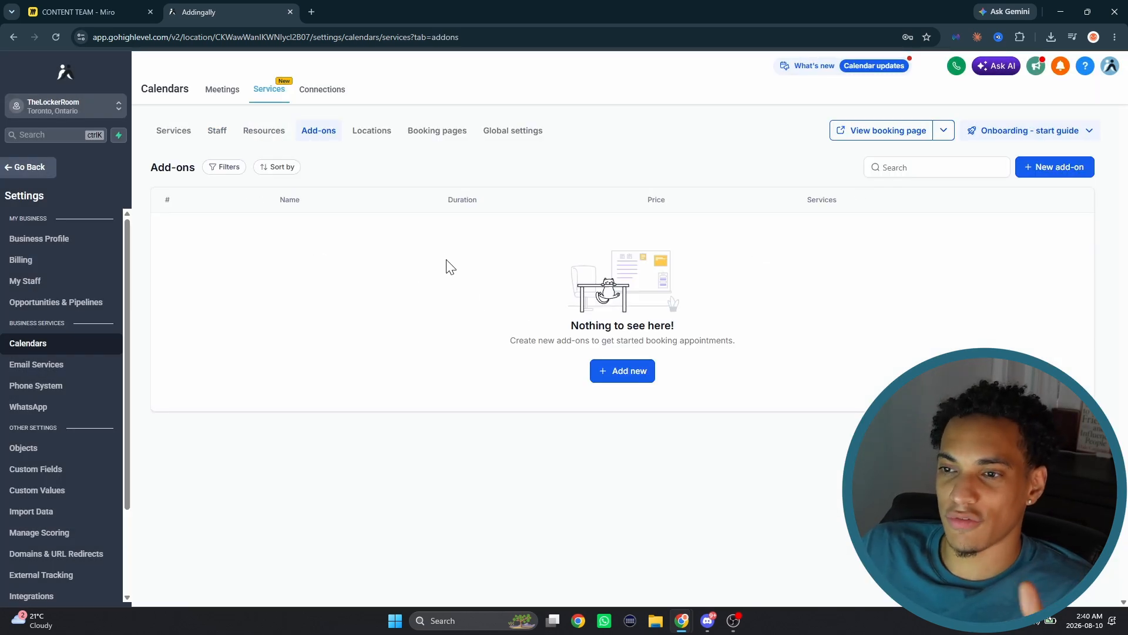
- Try out the form for a new booking location with the name Shop, and discard it without adding the location
{"action": "left_click", "coordinate": [379, 134]}
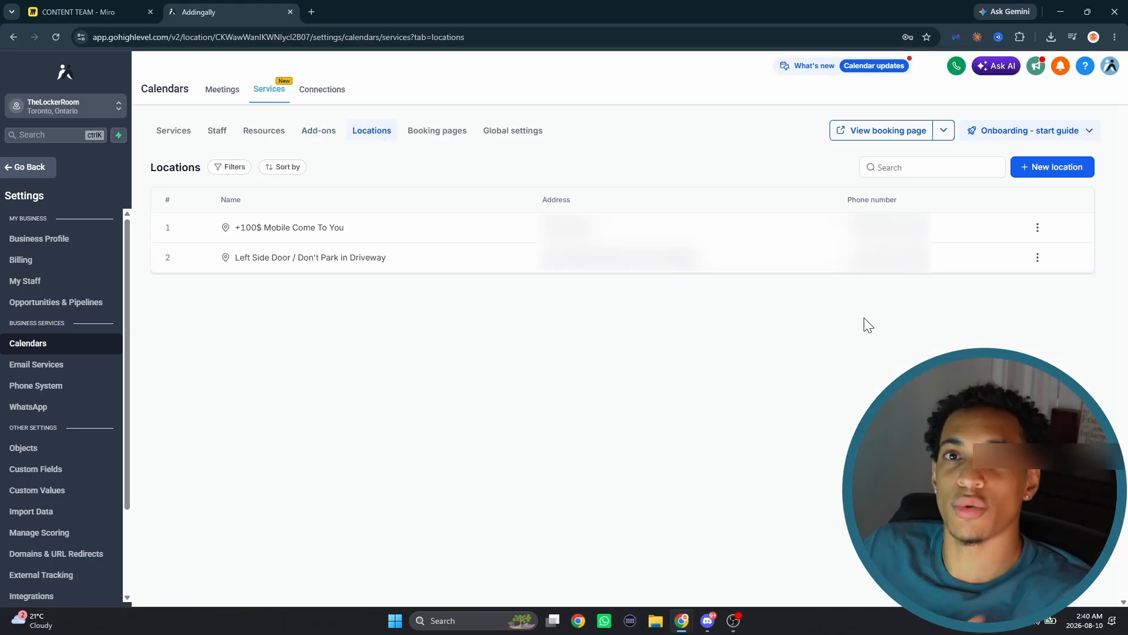
{"action": "left_click", "coordinate": [1061, 168]}
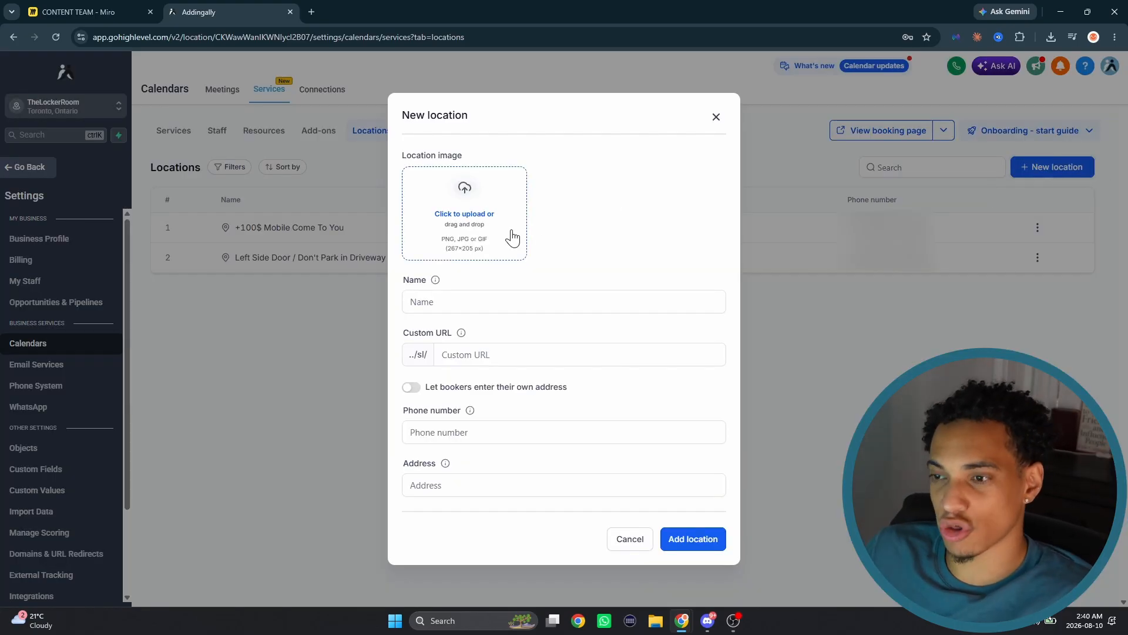
{"action": "left_click", "coordinate": [509, 300]}
{"action": "type", "text": "Shop"}
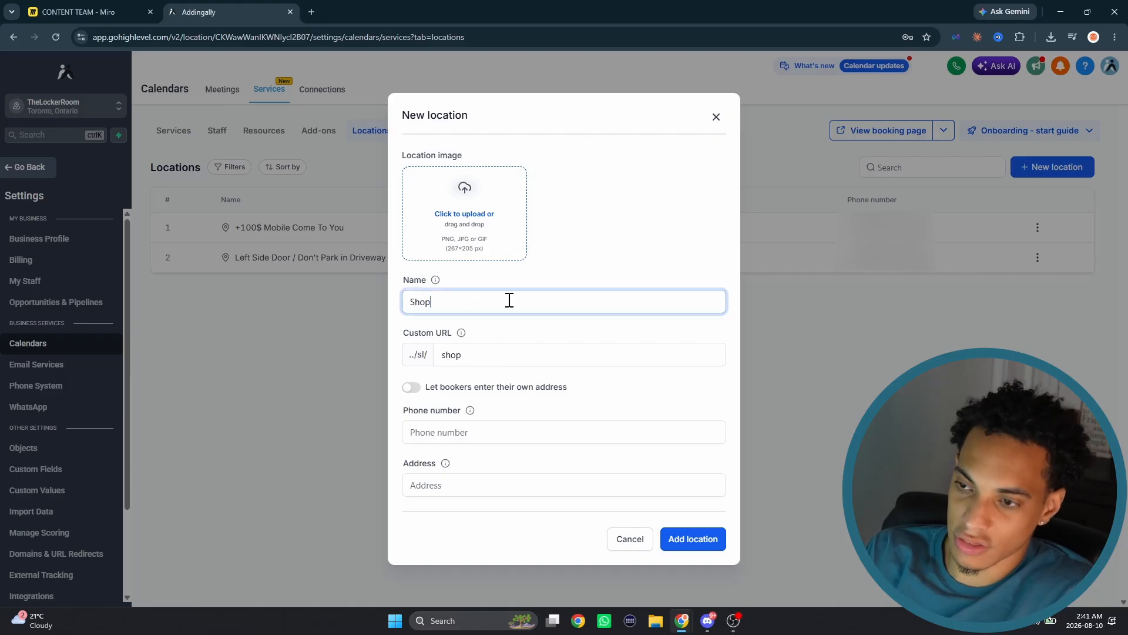
{"action": "left_click", "coordinate": [488, 432]}
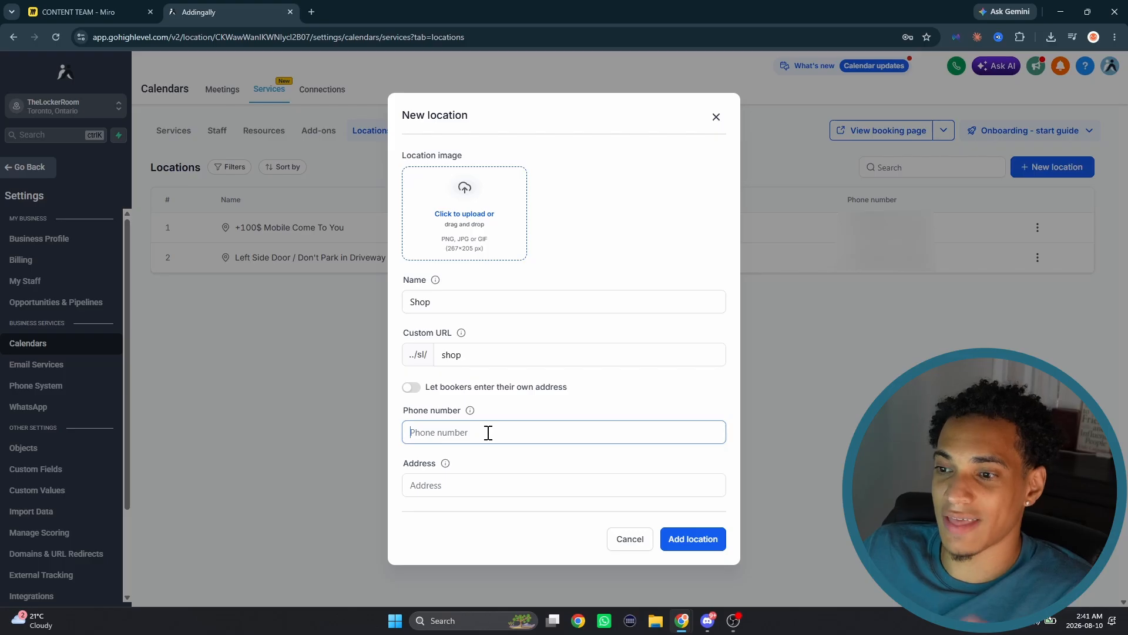
{"action": "key", "text": "Escape"}
- Examine the image, name, custom URL and booker address option in the settings of the +100$ Mobile Come To You location
{"action": "left_click", "coordinate": [1038, 228]}
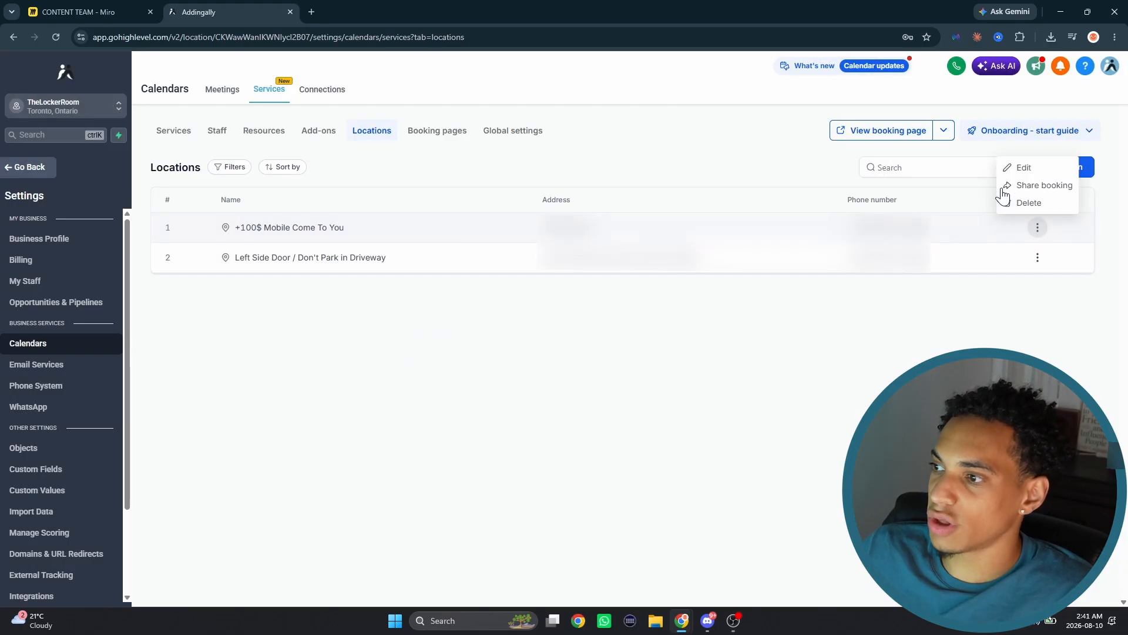
{"action": "left_click", "coordinate": [1023, 168]}
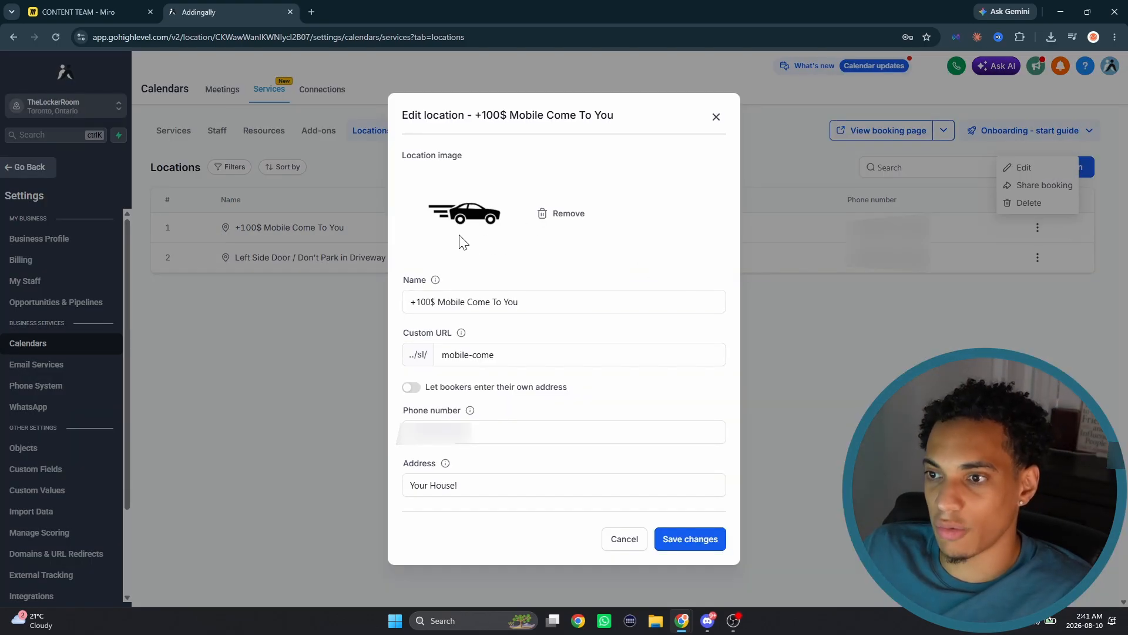
{"action": "left_click_drag", "start_coordinate": [528, 304], "coordinate": [407, 299]}
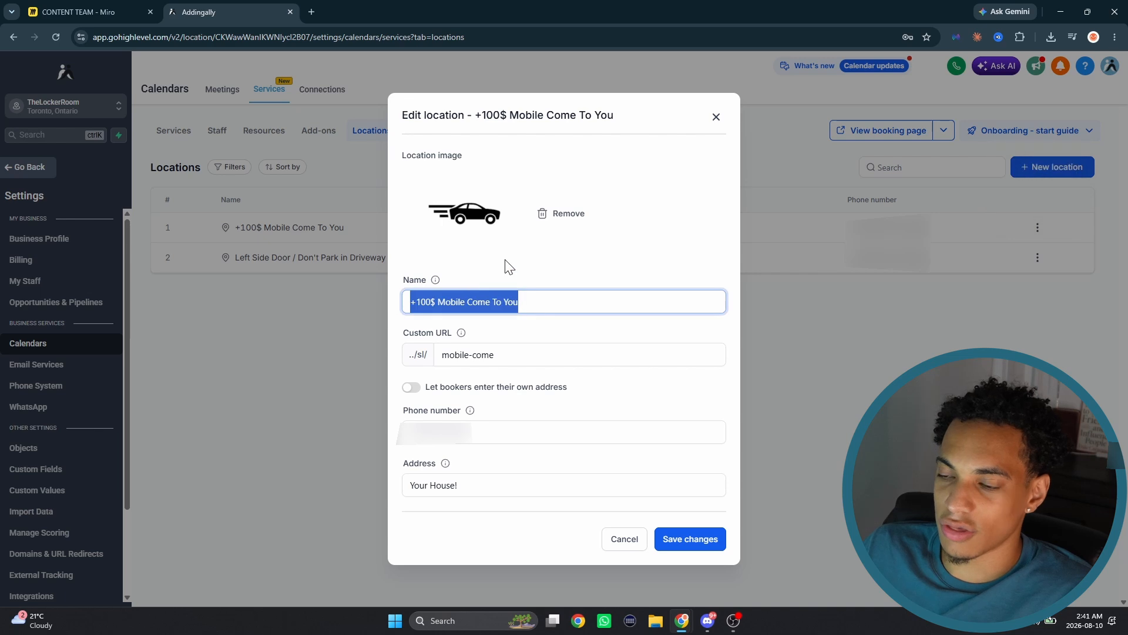
{"action": "left_click", "coordinate": [508, 267]}
{"action": "left_click_drag", "start_coordinate": [528, 355], "coordinate": [438, 354]}
{"action": "left_click", "coordinate": [411, 387]}
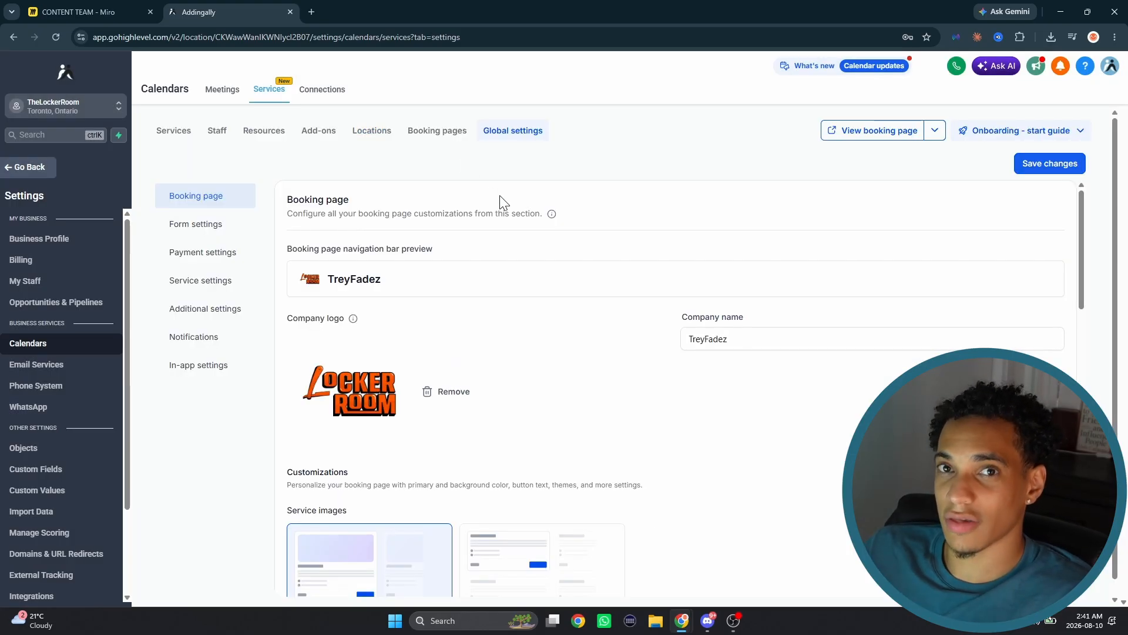
- In the global booking page settings, set customers to browse by category and save the changes
{"action": "scroll", "coordinate": [497, 300], "scroll_direction": "down", "scroll_amount": 3}
{"action": "scroll", "coordinate": [497, 300], "scroll_direction": "down", "scroll_amount": 2}
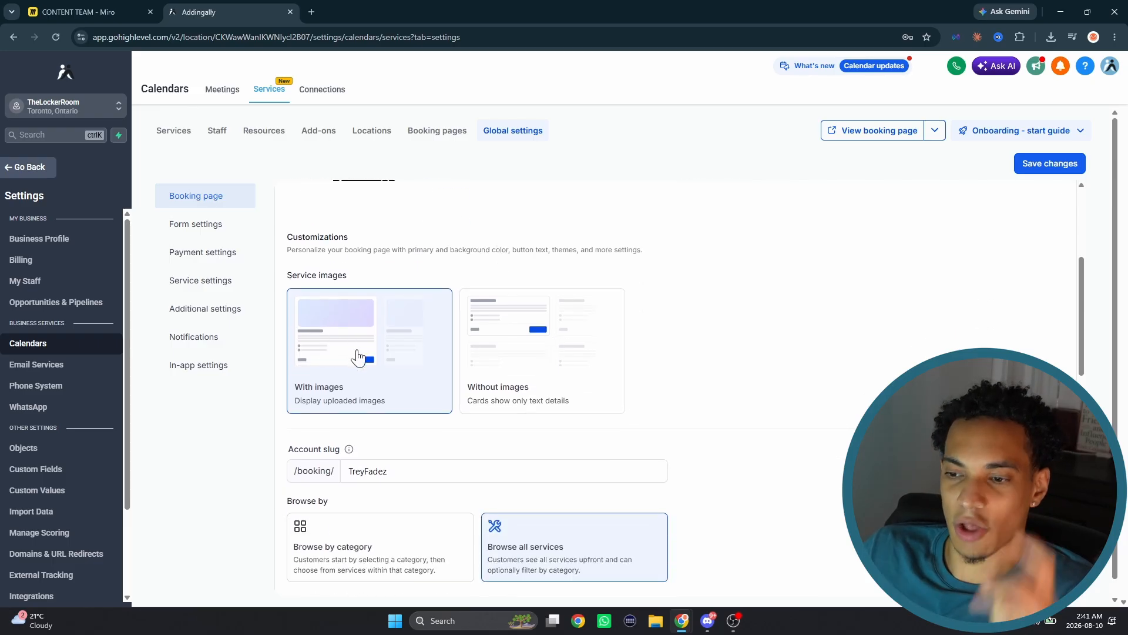
{"action": "scroll", "coordinate": [362, 351], "scroll_direction": "down", "scroll_amount": 4}
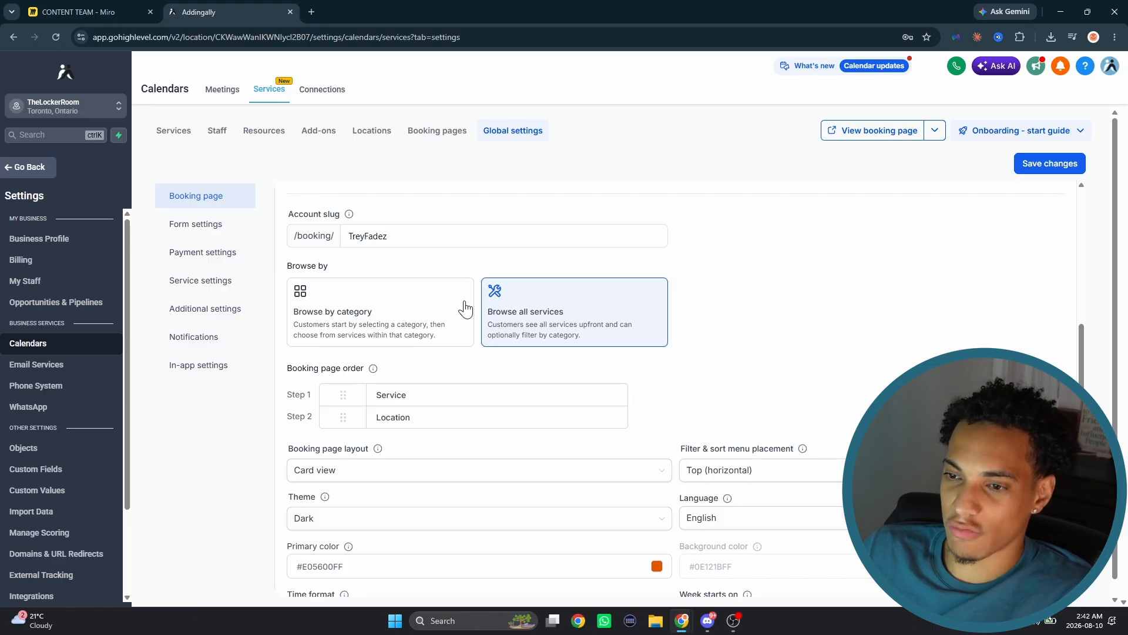
{"action": "left_click", "coordinate": [442, 306]}
{"action": "left_click", "coordinate": [1052, 167]}
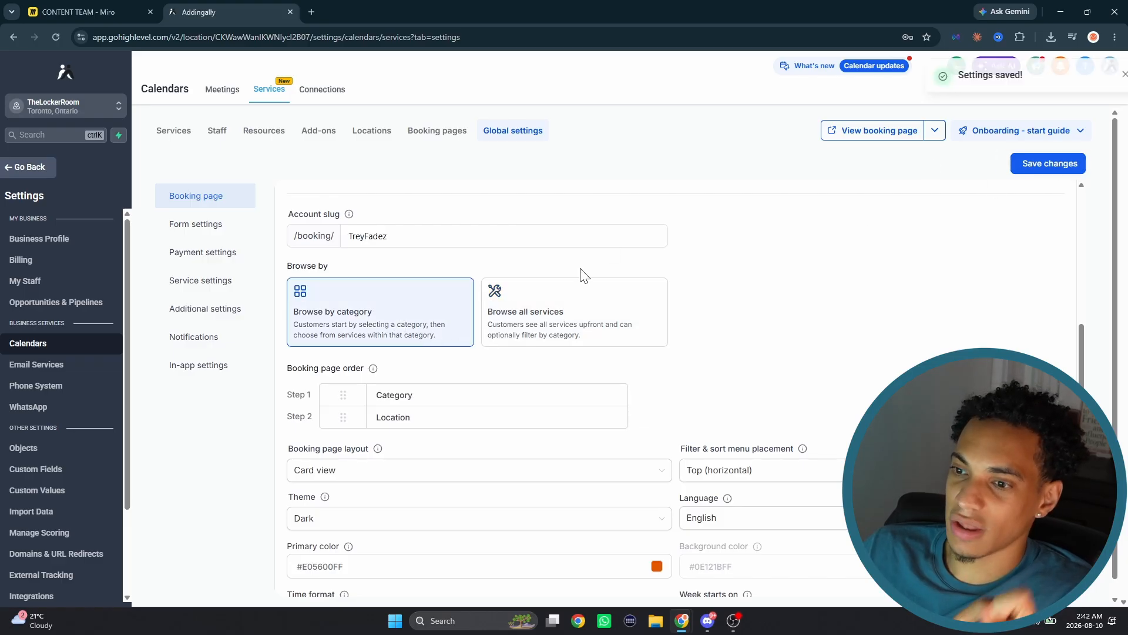
- View the public booking page and look through the services in the single services and Locker Room Specials categories
{"action": "left_click", "coordinate": [859, 133]}
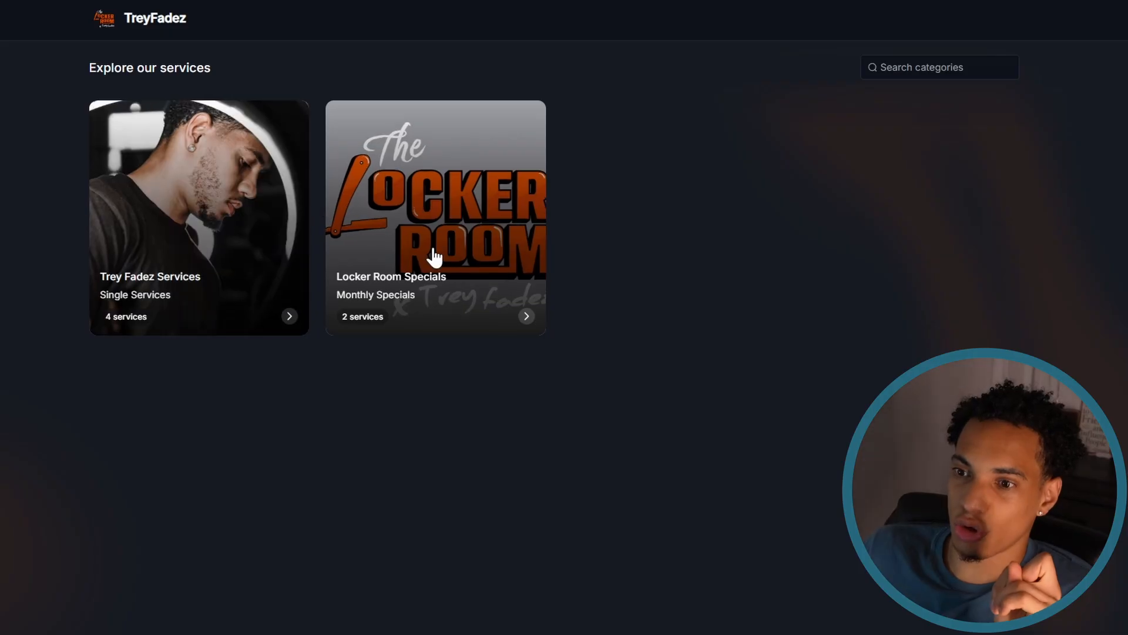
{"action": "left_click", "coordinate": [219, 270]}
{"action": "left_click", "coordinate": [124, 70]}
{"action": "left_click", "coordinate": [412, 209]}
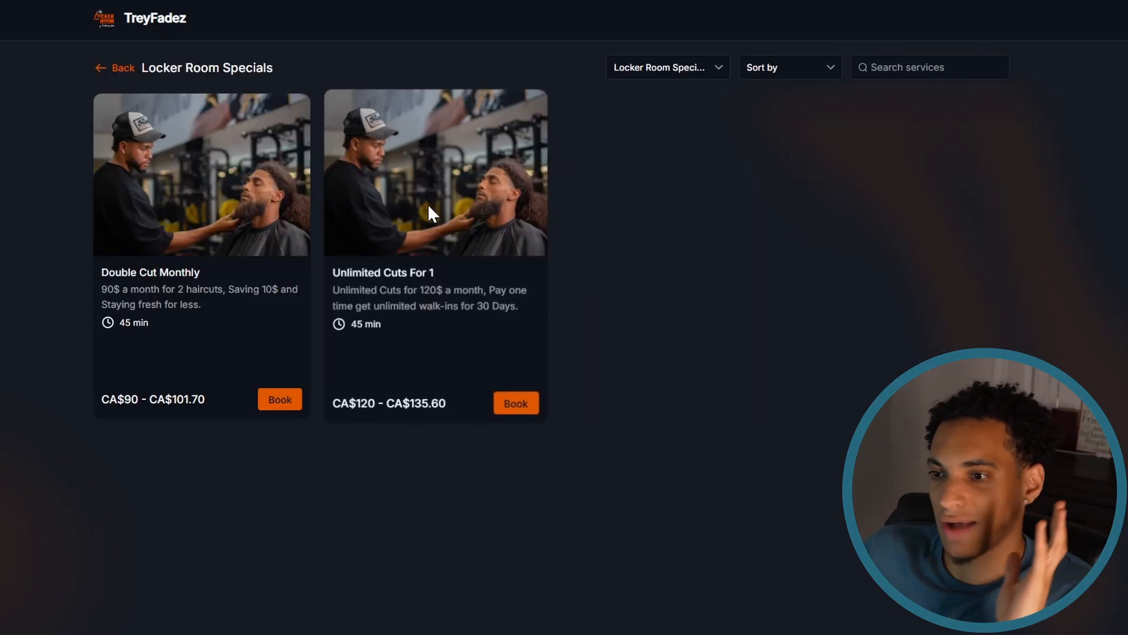
{"action": "left_click", "coordinate": [124, 73]}
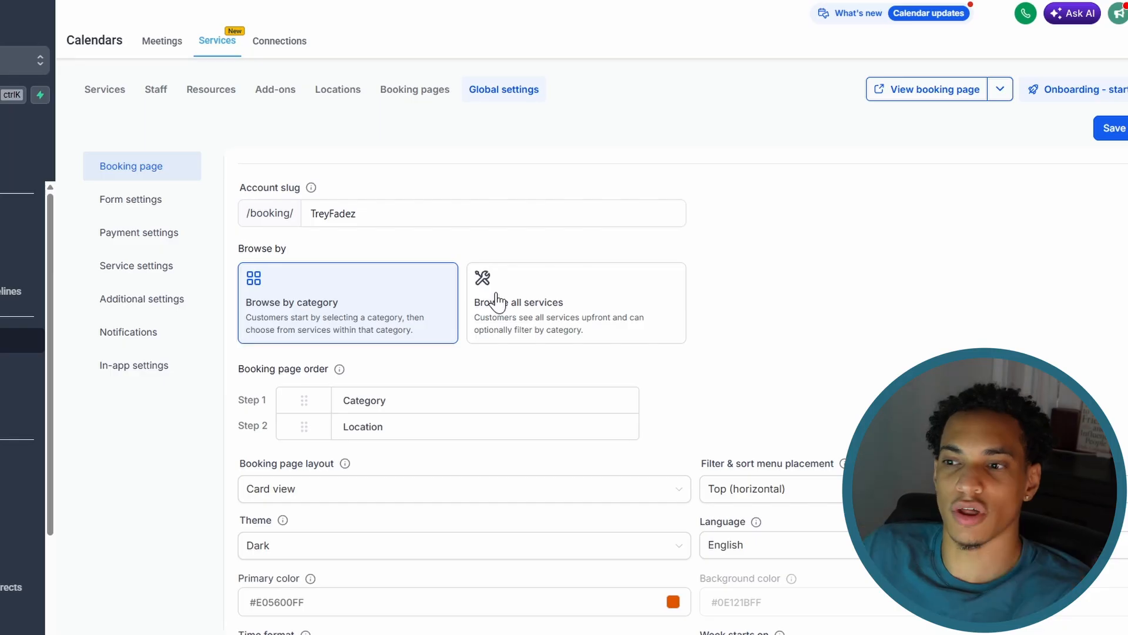
- Set the booking page to Browse all services and save the settings
{"action": "left_click", "coordinate": [496, 301]}
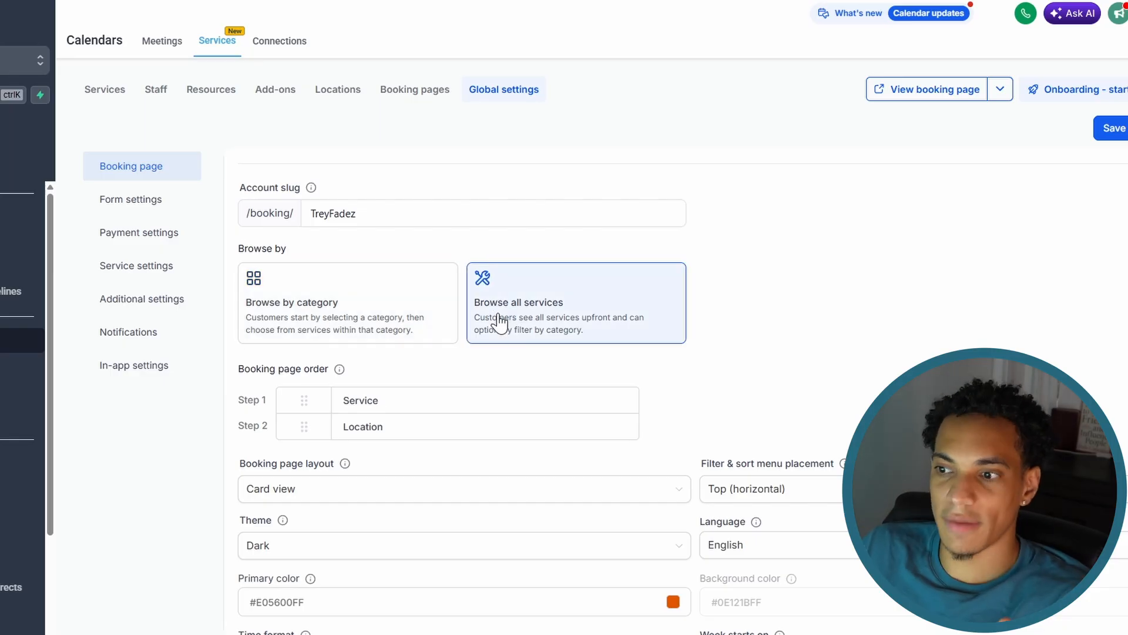
{"action": "left_click", "coordinate": [1112, 128]}
- Examine the available options for the booking page layout, the filter and sort menu placement, and the theme
{"action": "scroll", "coordinate": [425, 319], "scroll_direction": "down", "scroll_amount": 2}
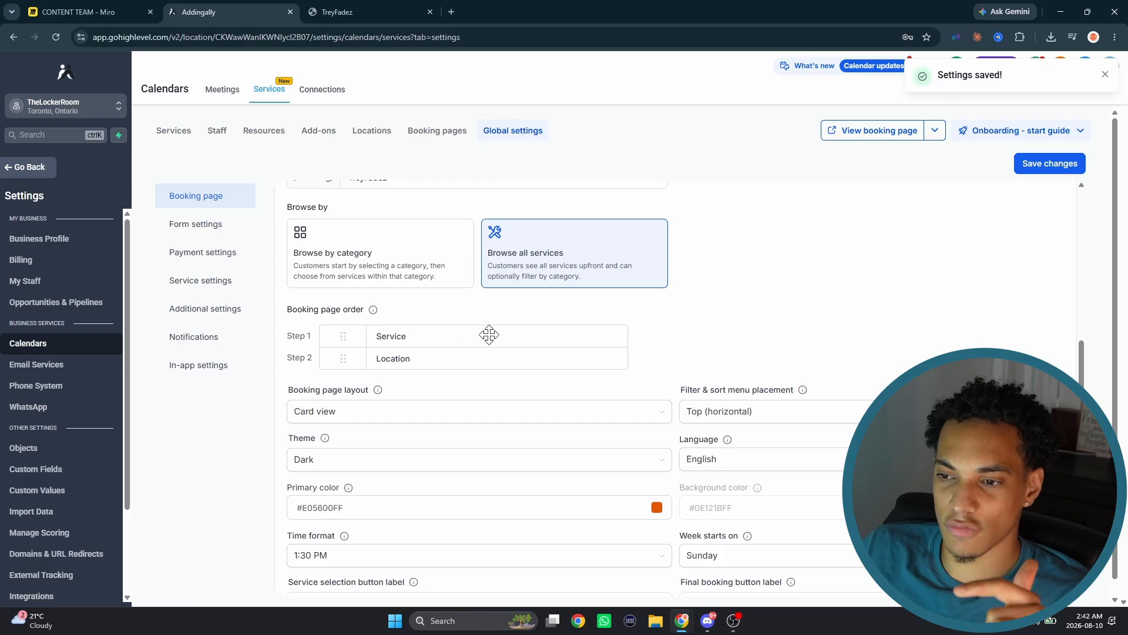
{"action": "scroll", "coordinate": [660, 350], "scroll_direction": "down", "scroll_amount": 1}
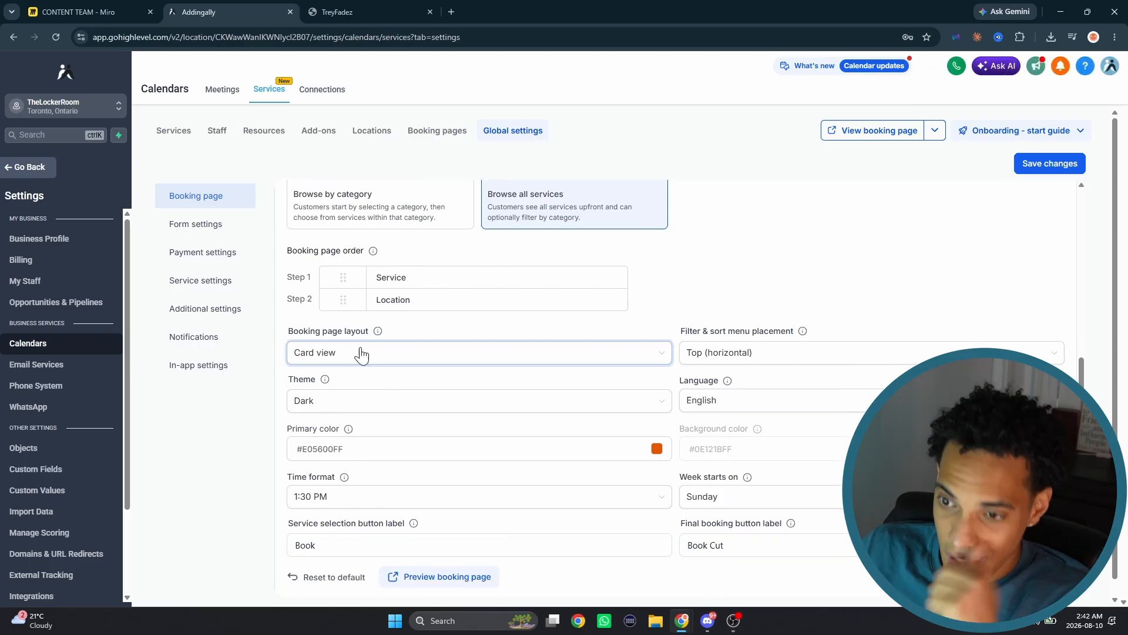
{"action": "left_click", "coordinate": [352, 351]}
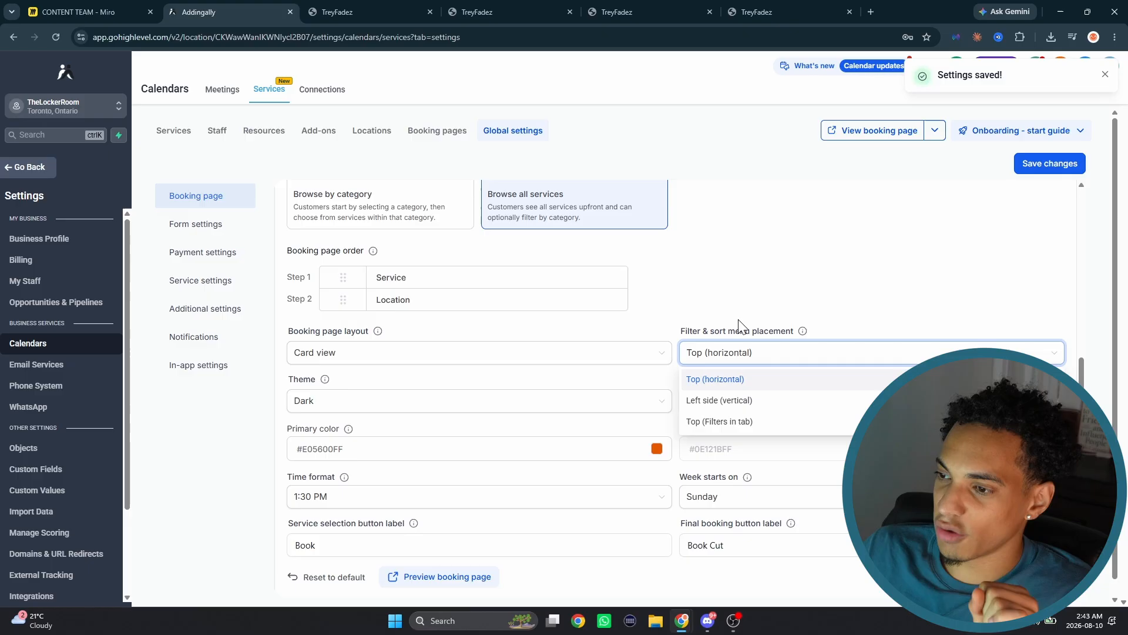
{"action": "left_click", "coordinate": [742, 327]}
{"action": "left_click", "coordinate": [738, 358]}
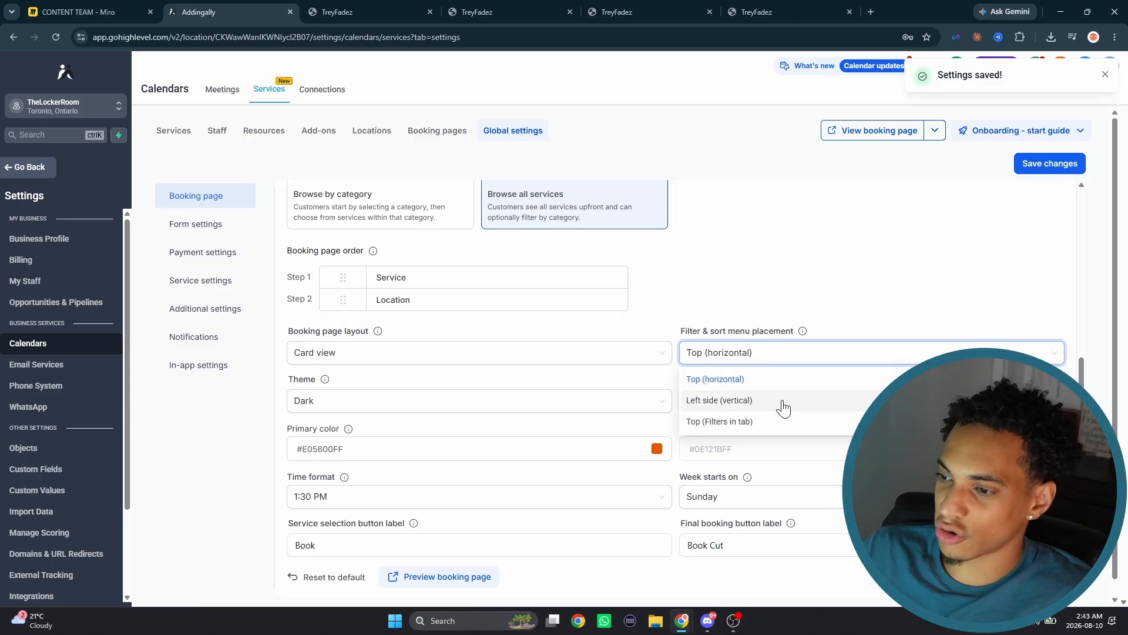
{"action": "left_click", "coordinate": [755, 312]}
{"action": "left_click", "coordinate": [758, 348]}
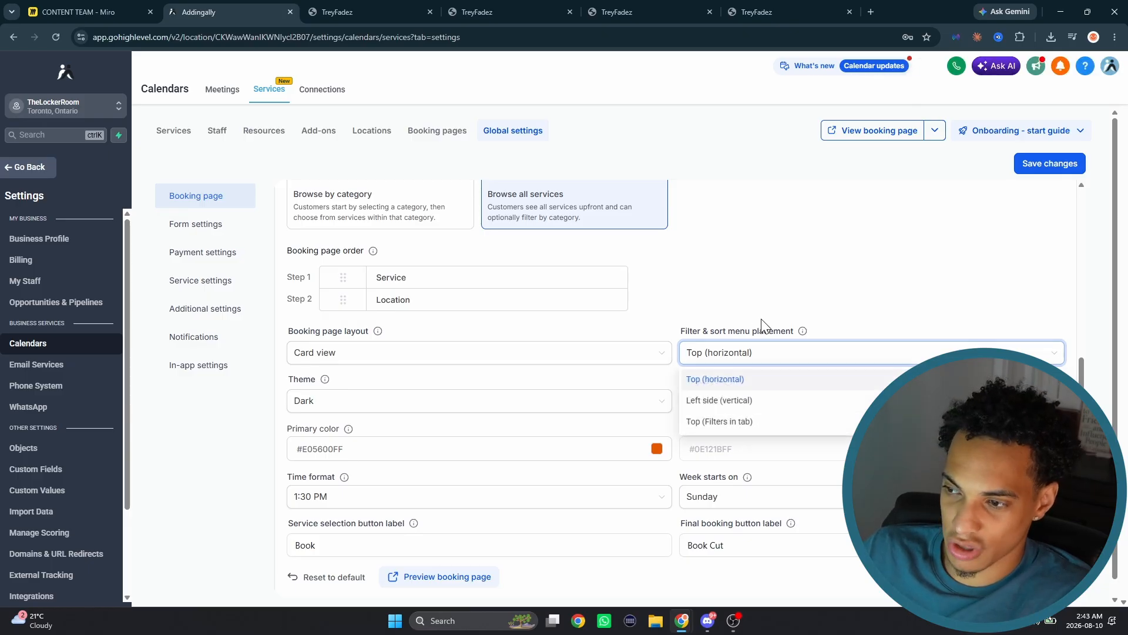
{"action": "left_click", "coordinate": [760, 319]}
{"action": "left_click", "coordinate": [386, 411]}
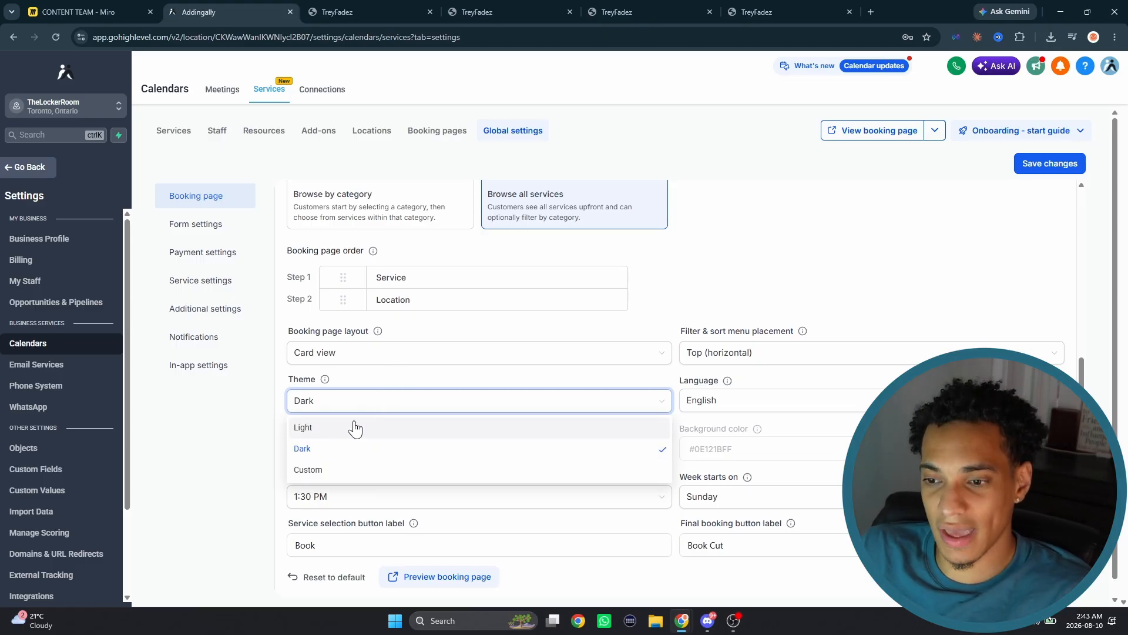
{"action": "left_click", "coordinate": [324, 457]}
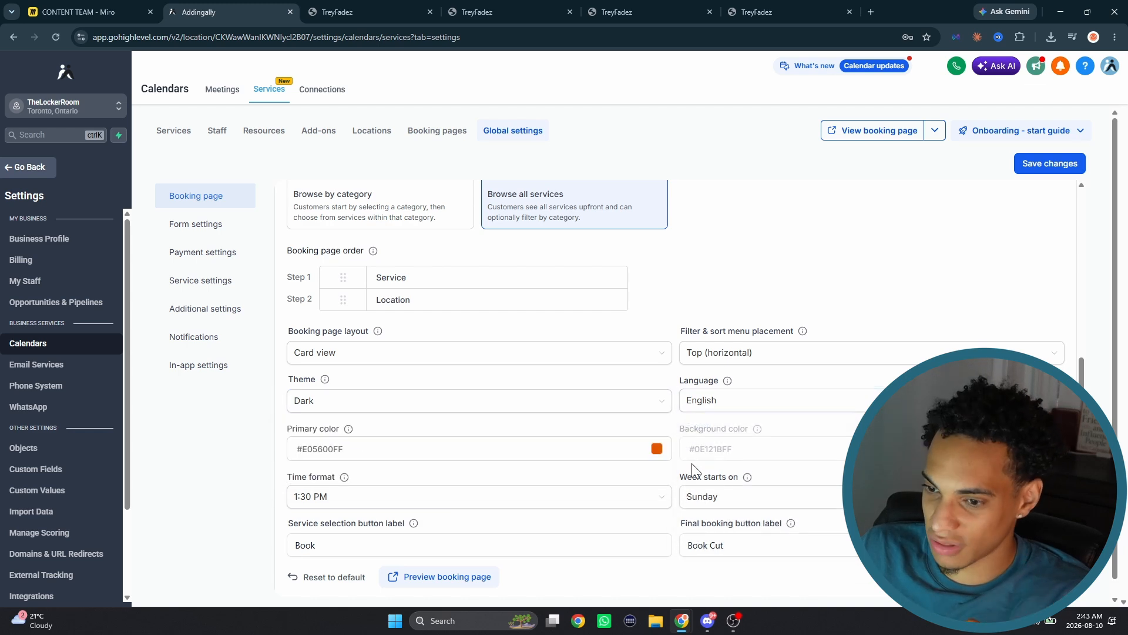
- Check the booking page's time format choices and the options for the day the week starts on
{"action": "scroll", "coordinate": [635, 386], "scroll_direction": "down", "scroll_amount": 1}
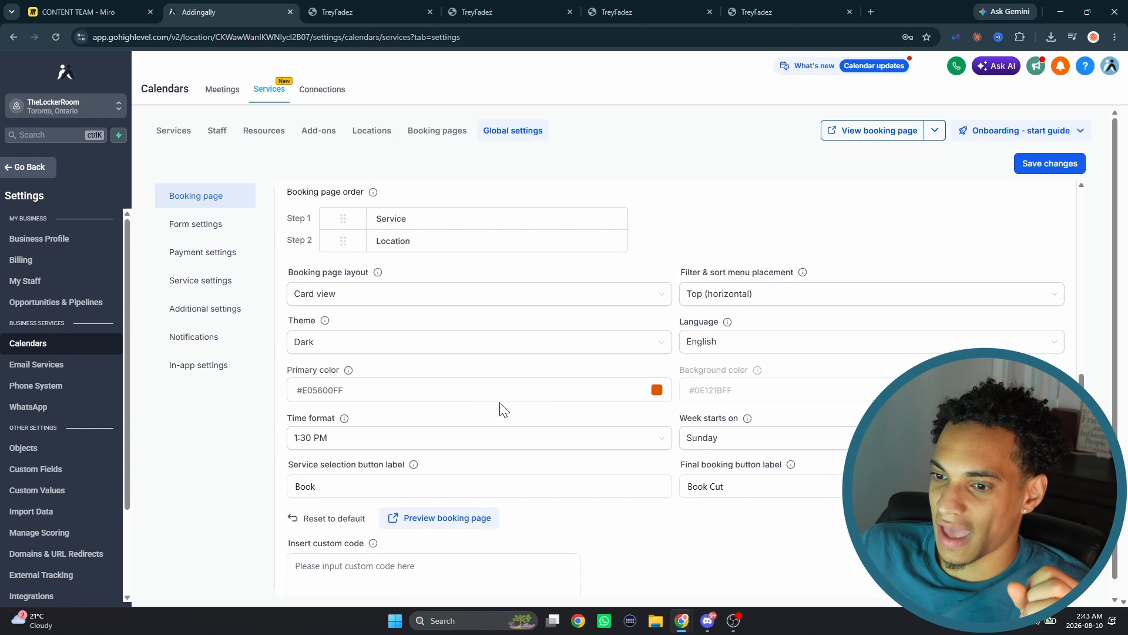
{"action": "scroll", "coordinate": [502, 410], "scroll_direction": "down", "scroll_amount": 1}
{"action": "left_click", "coordinate": [390, 381]}
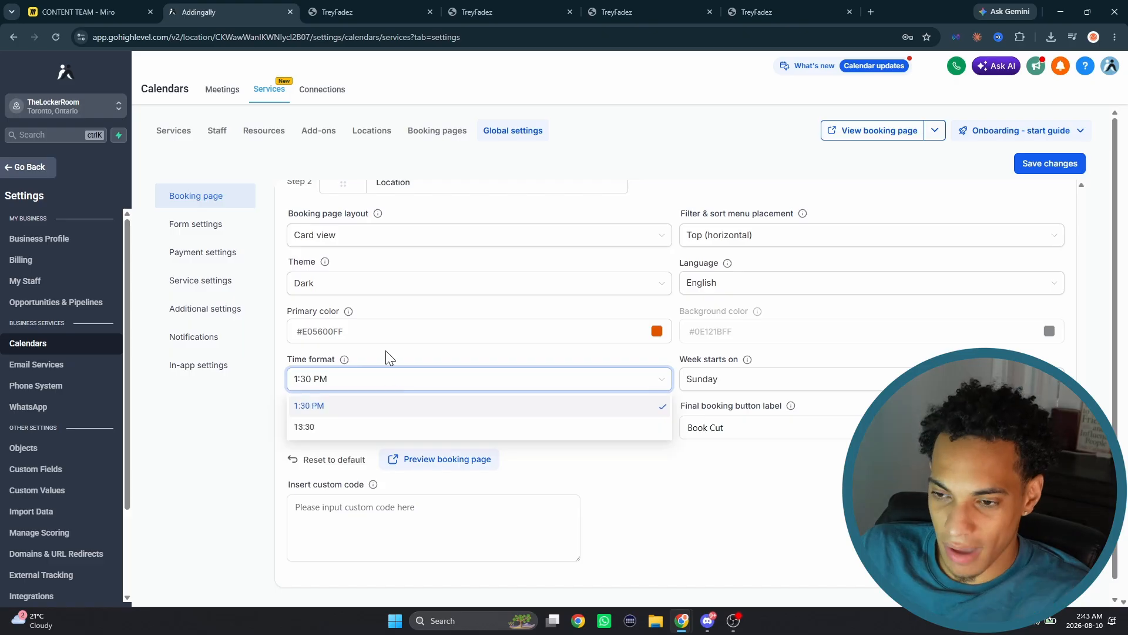
{"action": "left_click", "coordinate": [388, 363]}
{"action": "left_click", "coordinate": [389, 379]}
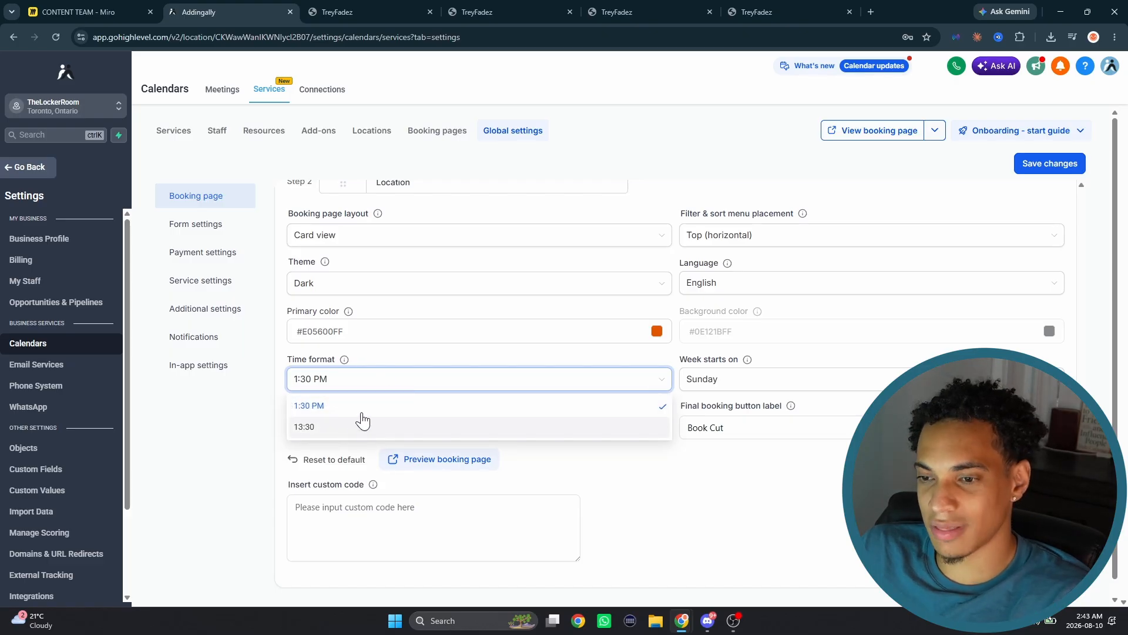
{"action": "left_click", "coordinate": [458, 361]}
{"action": "left_click", "coordinate": [787, 378]}
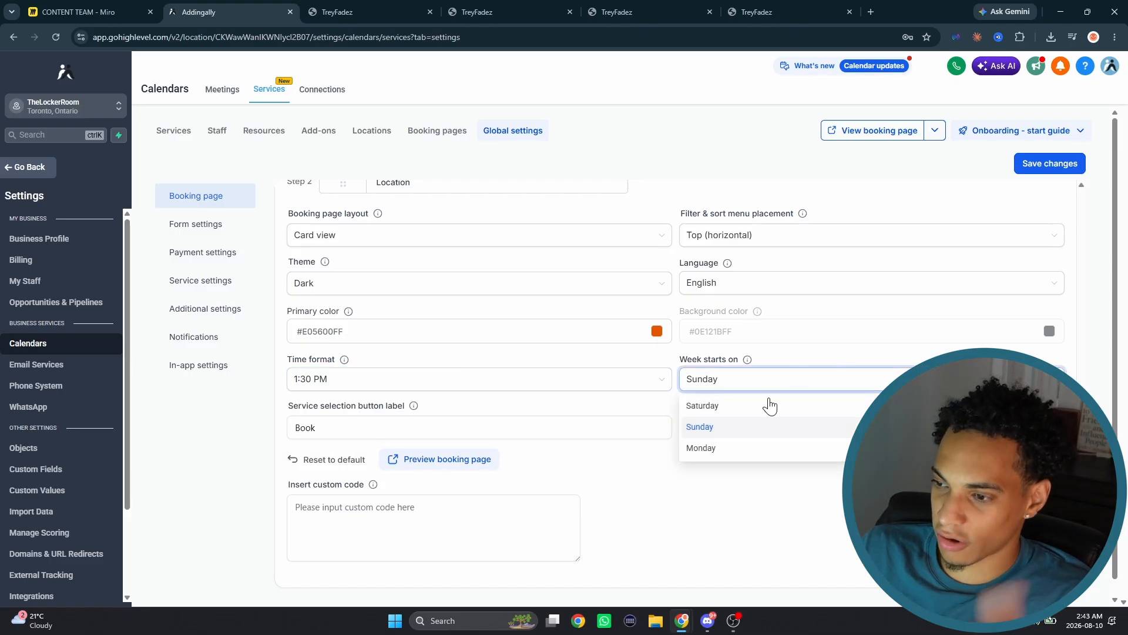
{"action": "left_click", "coordinate": [781, 360]}
{"action": "left_click", "coordinate": [765, 425]}
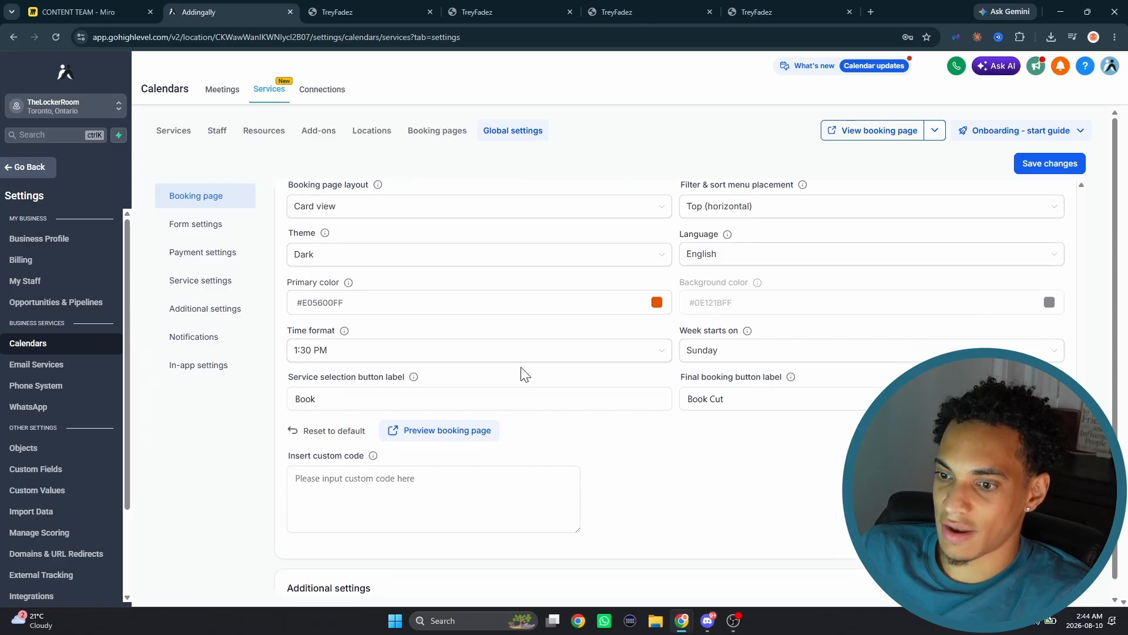
- Turn on the additional setting that allows customers to pick who they book with
{"action": "scroll", "coordinate": [429, 447], "scroll_direction": "down", "scroll_amount": 5}
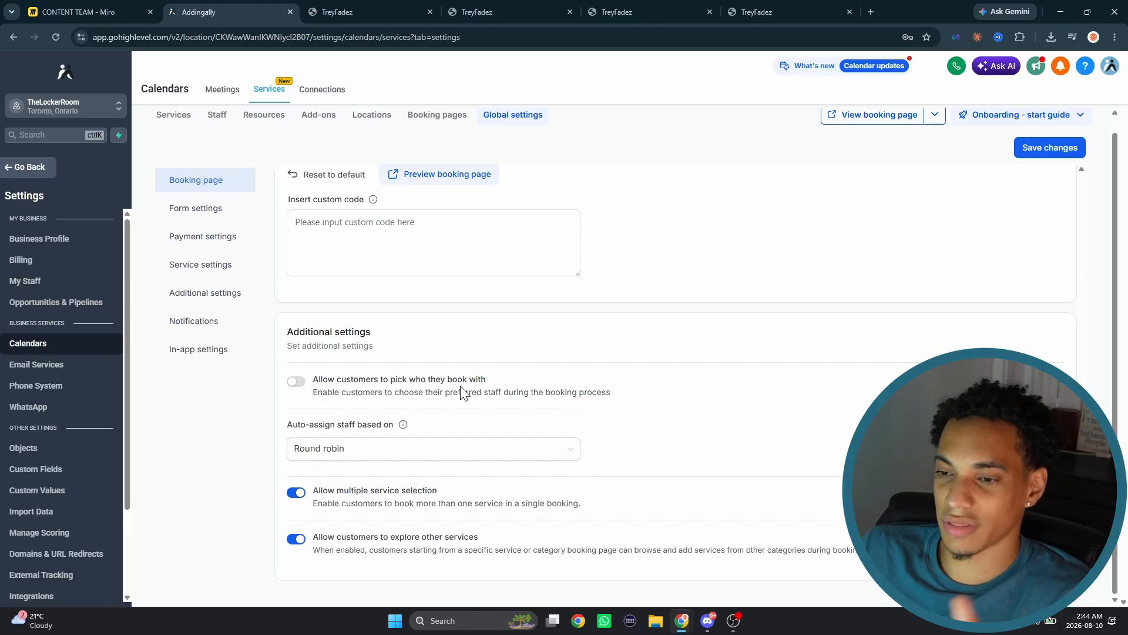
{"action": "left_click", "coordinate": [296, 381]}
- Go to the global form settings and look up the Mobile Fillout form in the Sites forms list
{"action": "left_click", "coordinate": [212, 213]}
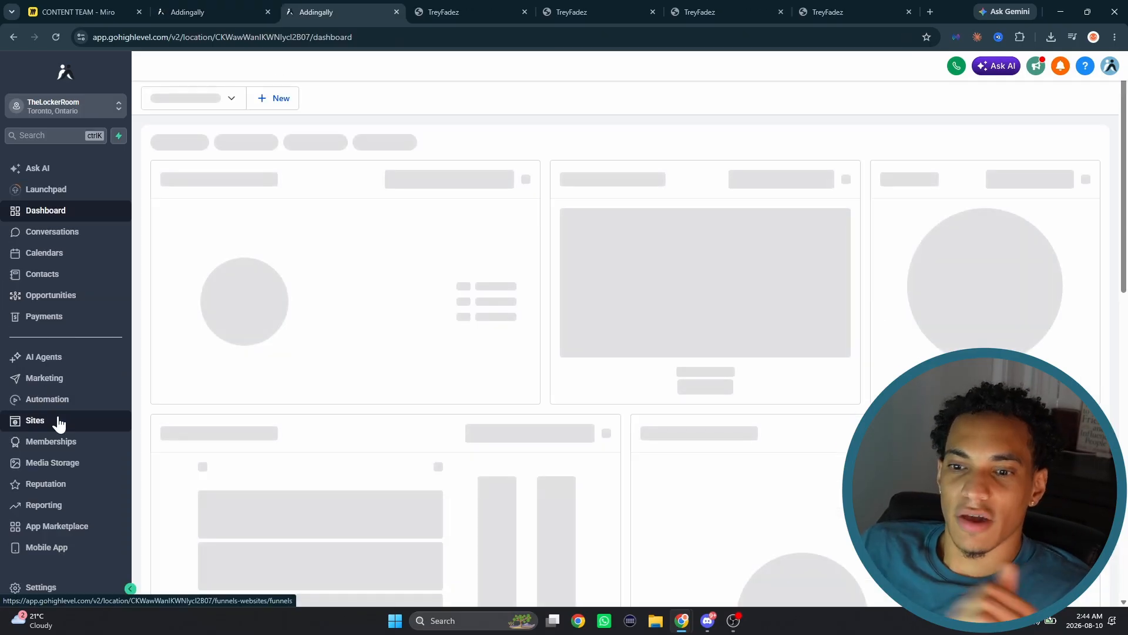
{"action": "left_click", "coordinate": [58, 421]}
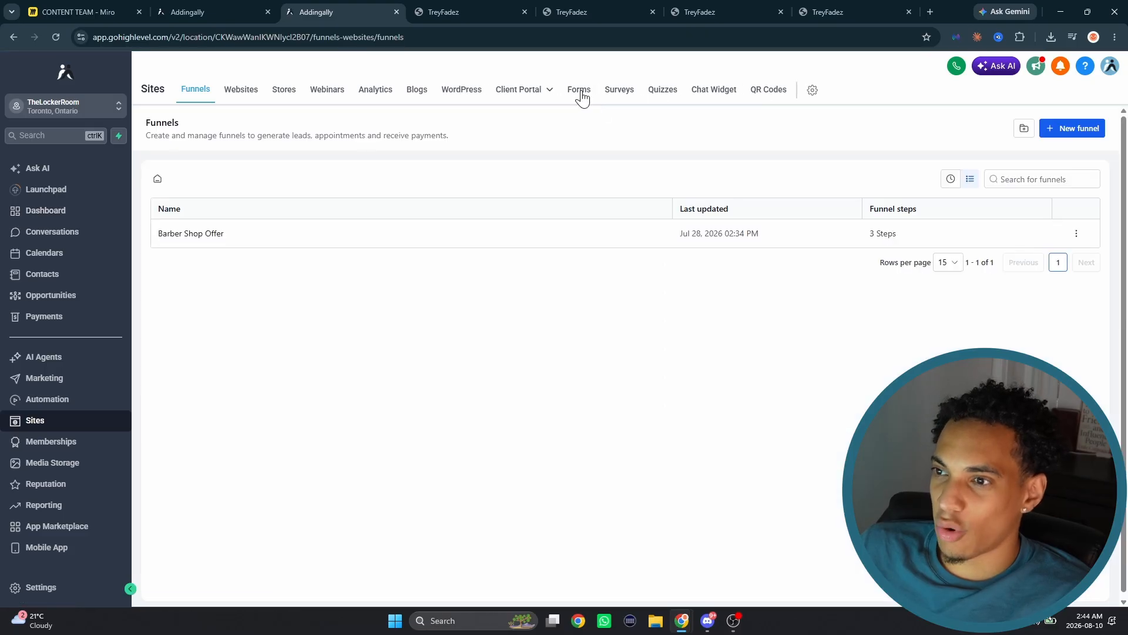
{"action": "left_click", "coordinate": [580, 91]}
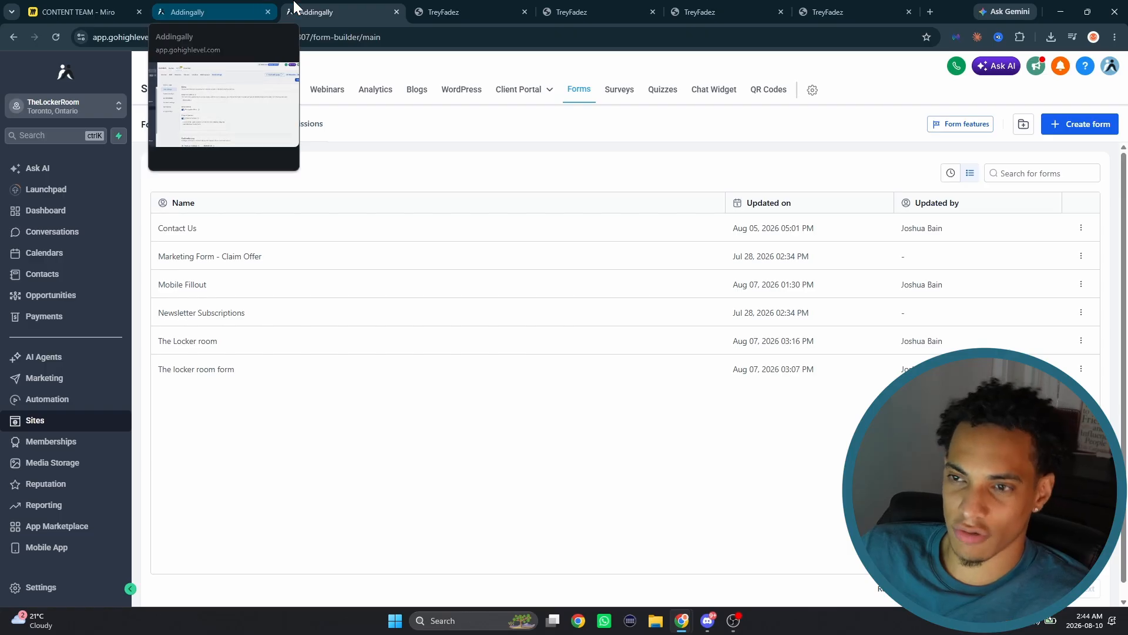
{"action": "left_click", "coordinate": [179, 285]}
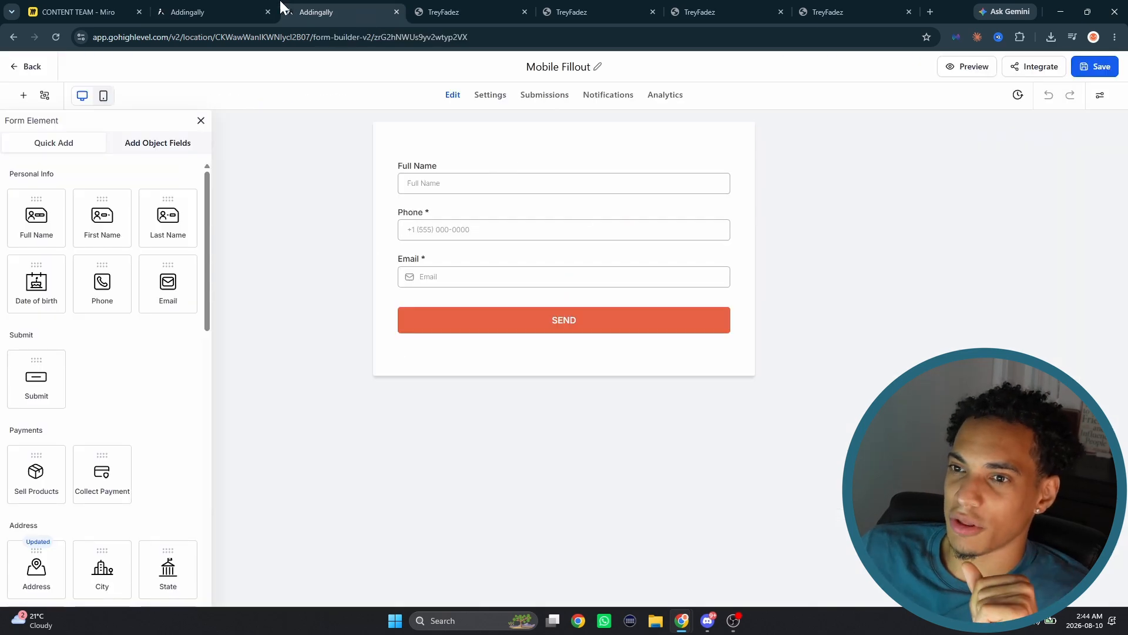
- Review the form settings, including the global form, sticky contacts, consent checkbox and confirmation page thank-you message
{"action": "left_click", "coordinate": [249, 9]}
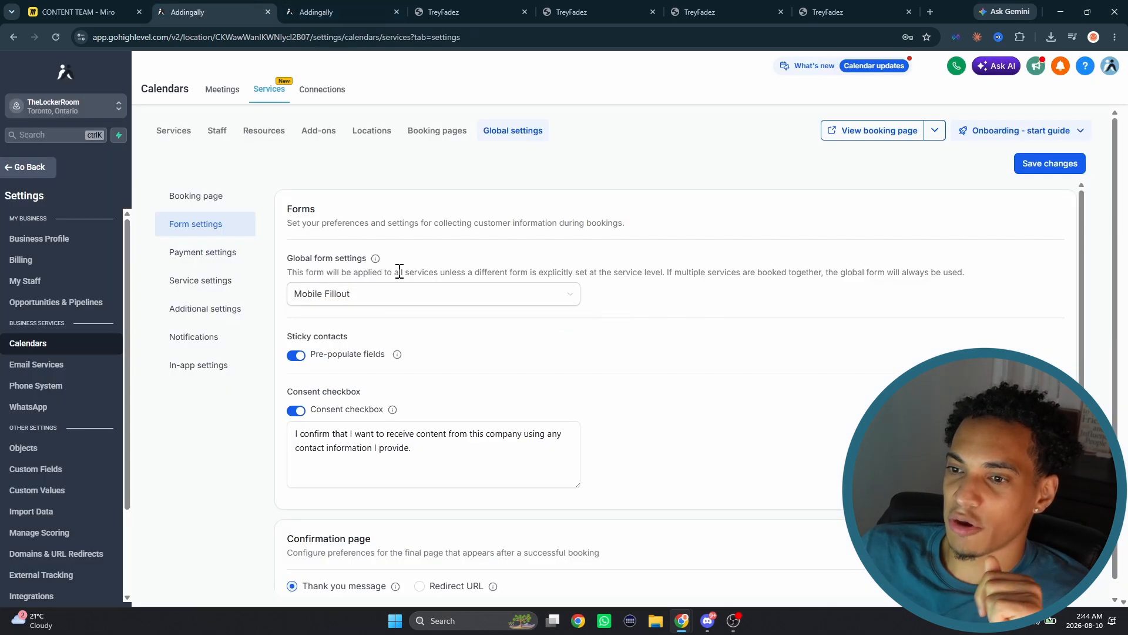
{"action": "left_click", "coordinate": [414, 294]}
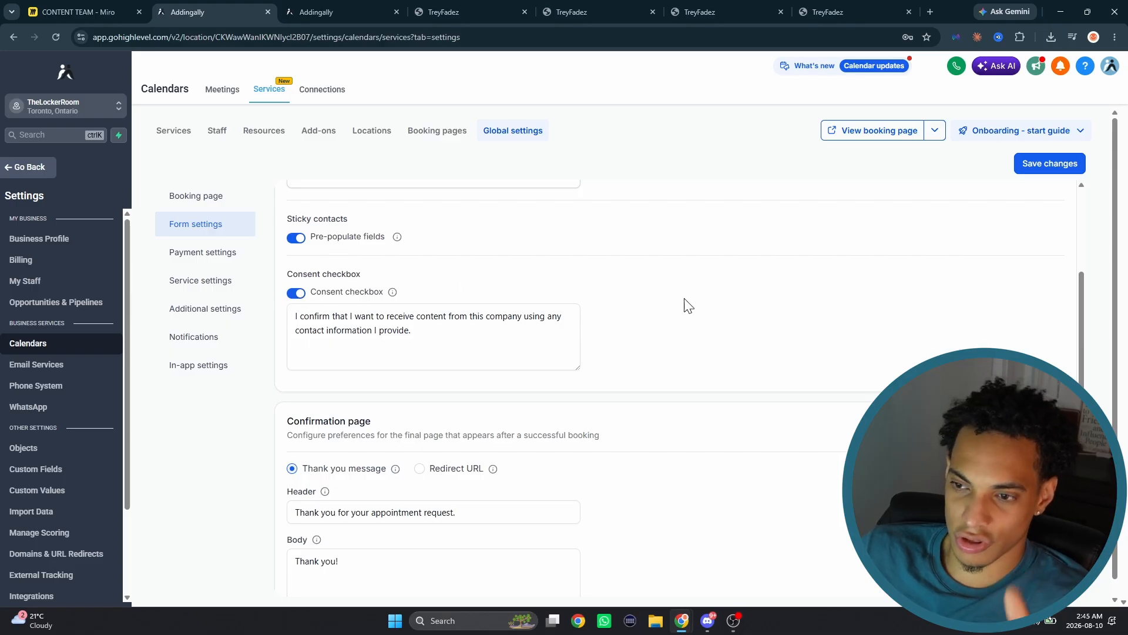
{"action": "scroll", "coordinate": [686, 305], "scroll_direction": "down", "scroll_amount": 1}
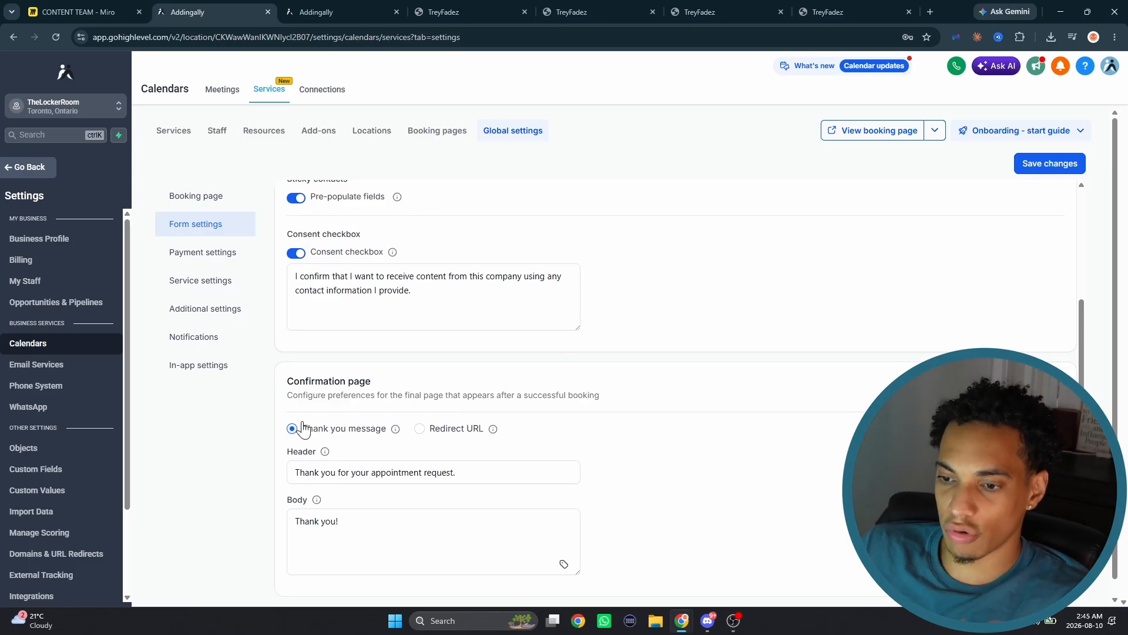
{"action": "scroll", "coordinate": [397, 450], "scroll_direction": "down", "scroll_amount": 1}
{"action": "left_click", "coordinate": [445, 459]}
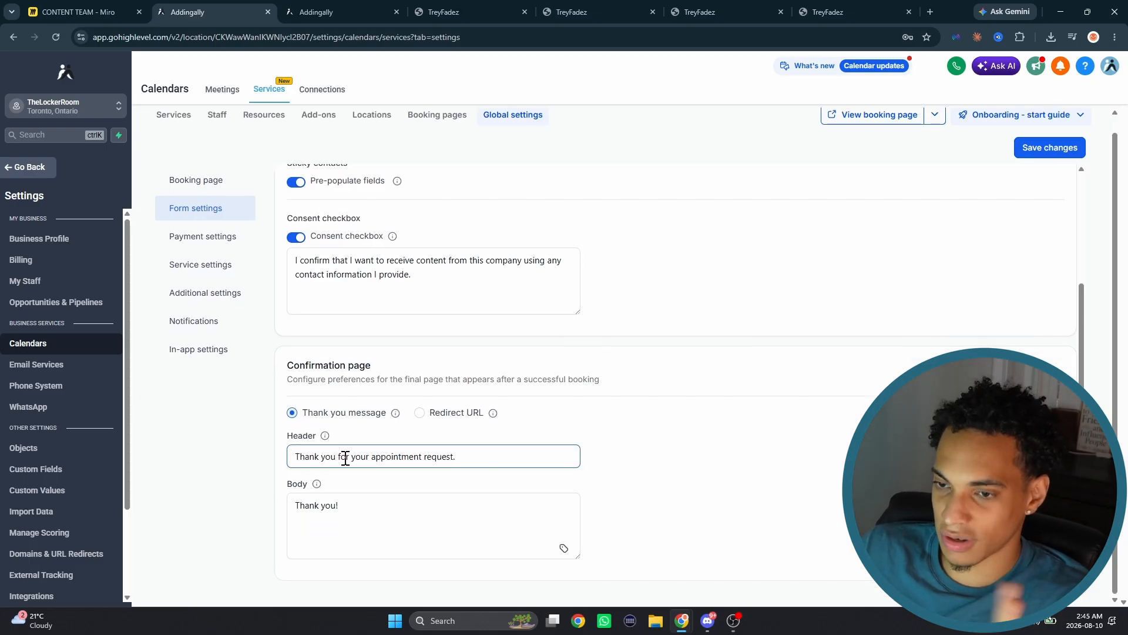
- Open the payment settings and check the currency and coupon options, trying live payment mode before returning to test mode
{"action": "left_click", "coordinate": [206, 238]}
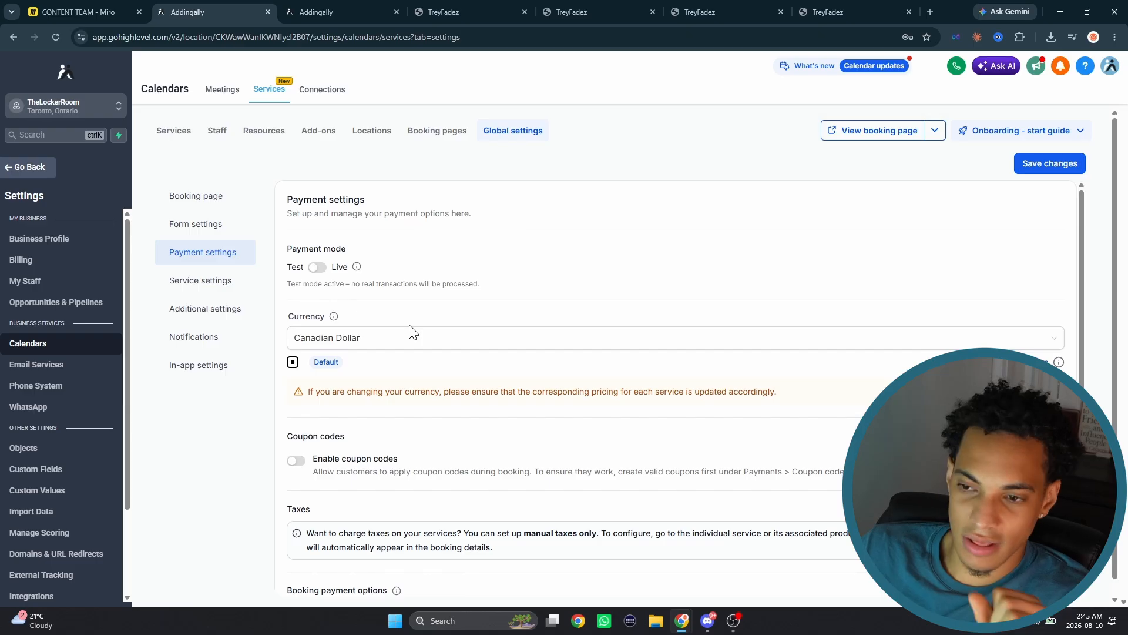
{"action": "scroll", "coordinate": [302, 382], "scroll_direction": "down", "scroll_amount": 1}
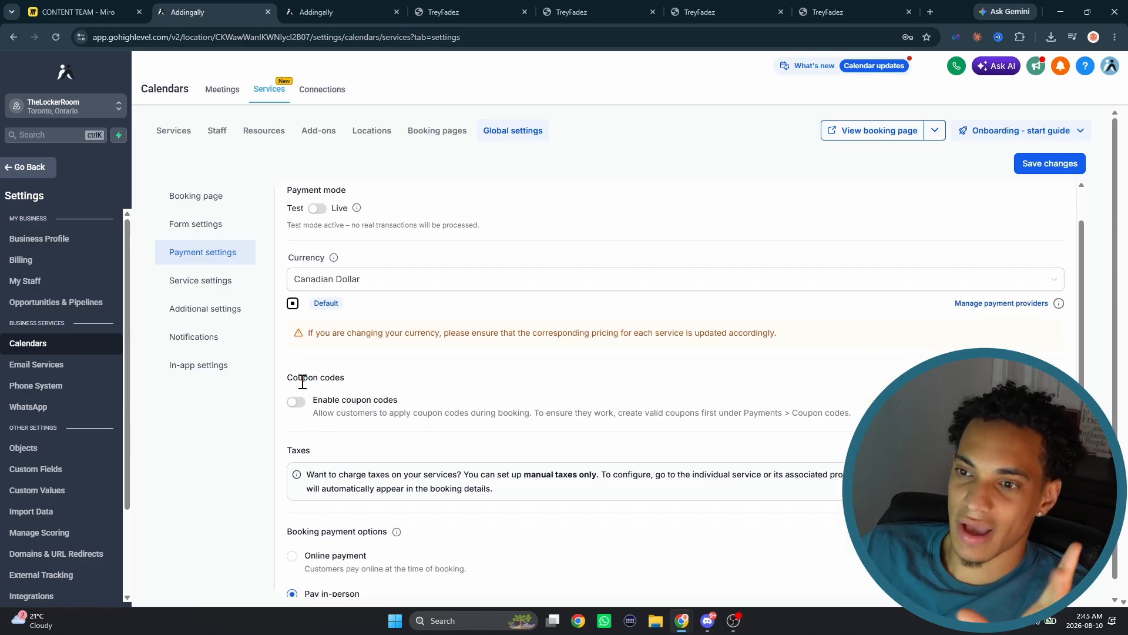
{"action": "scroll", "coordinate": [332, 317], "scroll_direction": "up", "scroll_amount": 1}
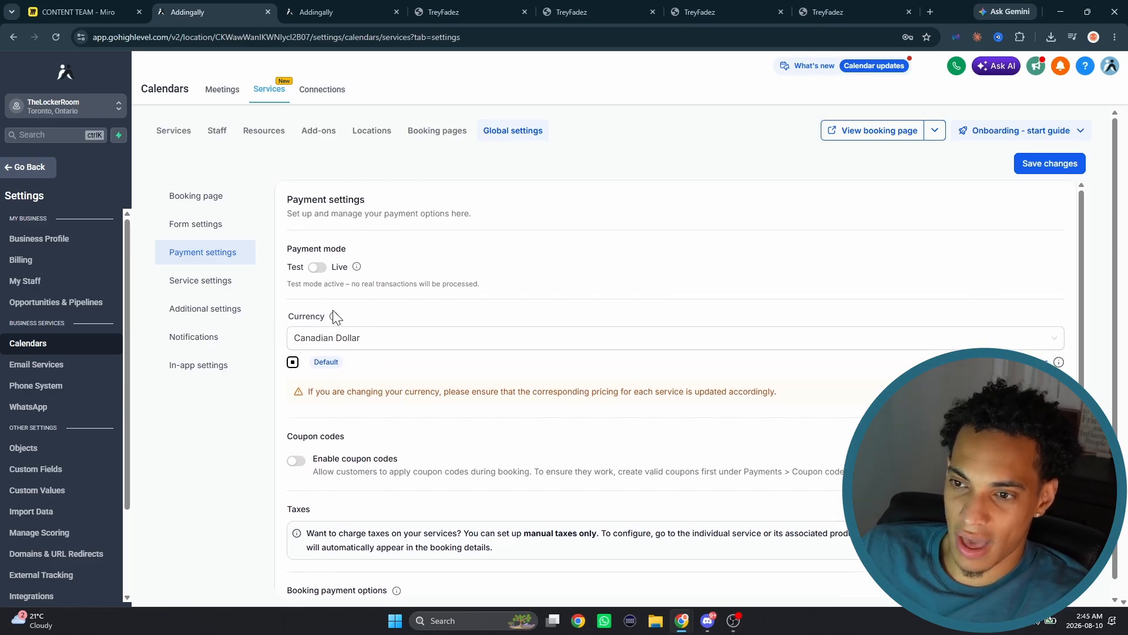
{"action": "left_click", "coordinate": [318, 267]}
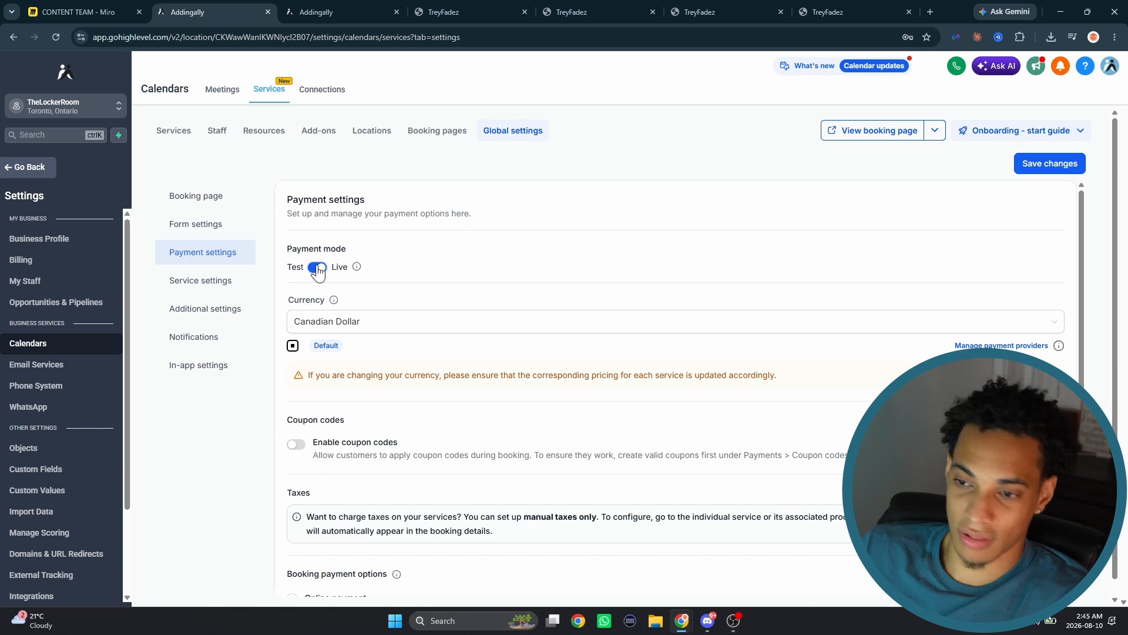
{"action": "left_click", "coordinate": [317, 267]}
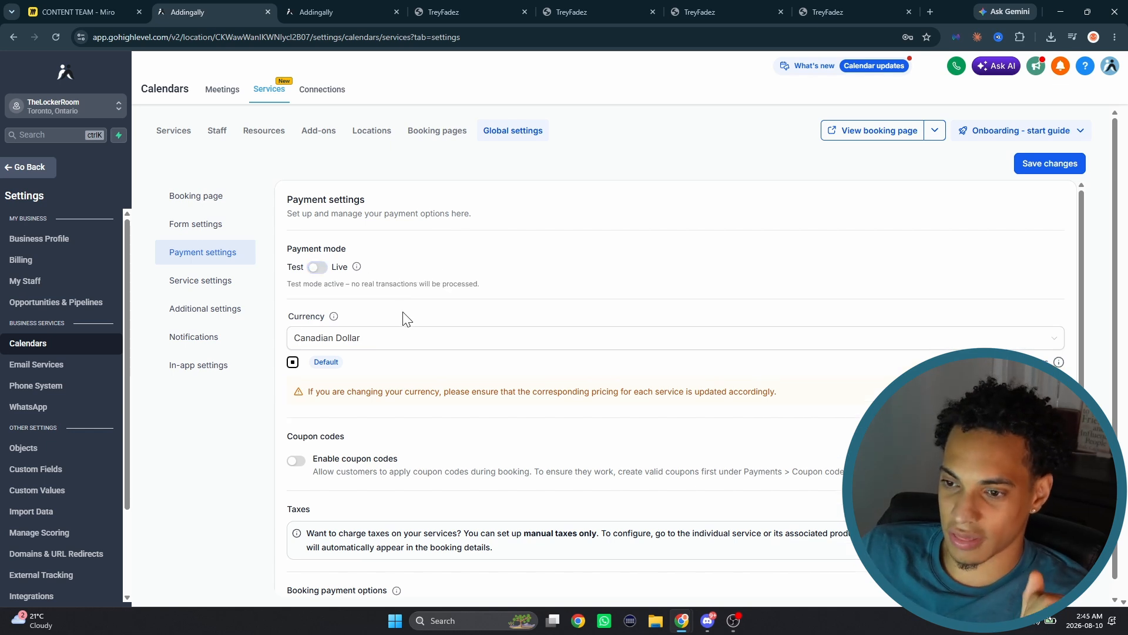
{"action": "scroll", "coordinate": [406, 319], "scroll_direction": "down", "scroll_amount": 3}
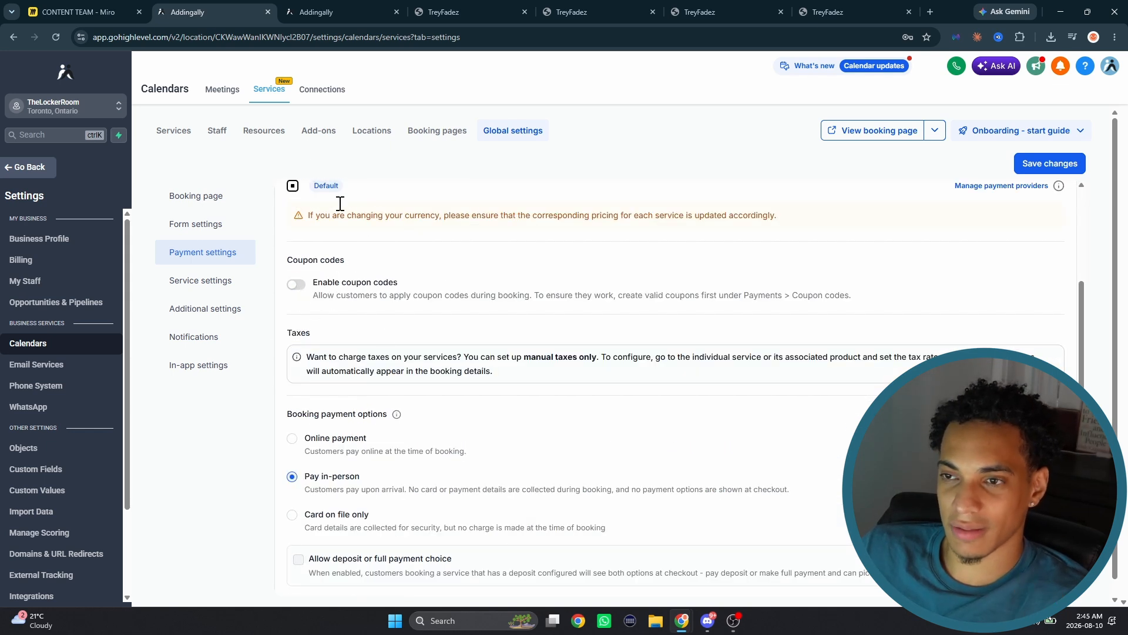
- Close the surplus browser tabs beside the open calendar settings, keeping the Miro tab
{"action": "left_click", "coordinate": [341, 12]}
{"action": "left_click", "coordinate": [397, 12]}
{"action": "left_click", "coordinate": [398, 12]}
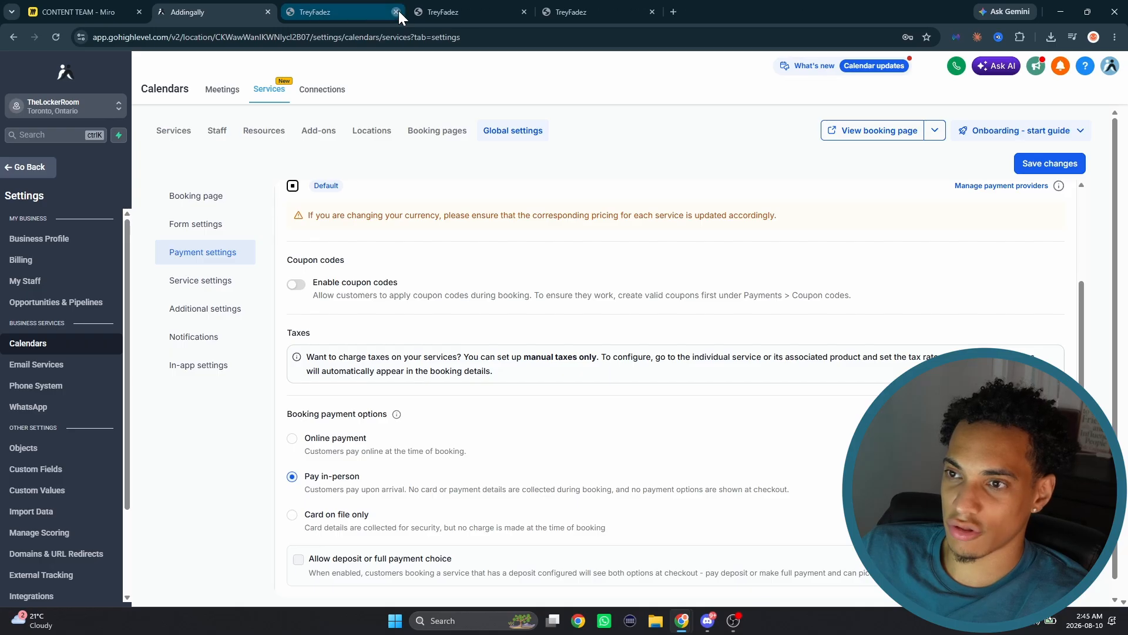
{"action": "left_click", "coordinate": [398, 12]}
{"action": "left_click", "coordinate": [397, 11]}
{"action": "left_click", "coordinate": [398, 11]}
- Read the booking payment options for online, in-person and card on file, plus the price display format choices
{"action": "scroll", "coordinate": [422, 320], "scroll_direction": "down", "scroll_amount": 2}
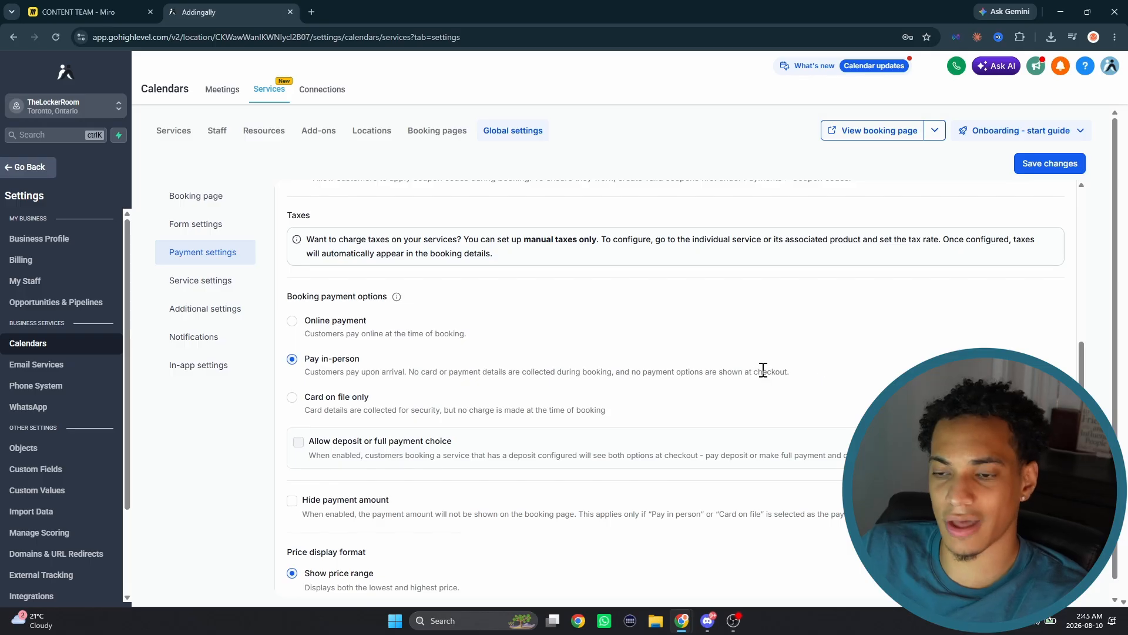
{"action": "left_click_drag", "start_coordinate": [383, 322], "coordinate": [309, 320]}
{"action": "left_click", "coordinate": [386, 320]}
{"action": "left_click_drag", "start_coordinate": [386, 319], "coordinate": [312, 321]}
{"action": "left_click", "coordinate": [410, 316]}
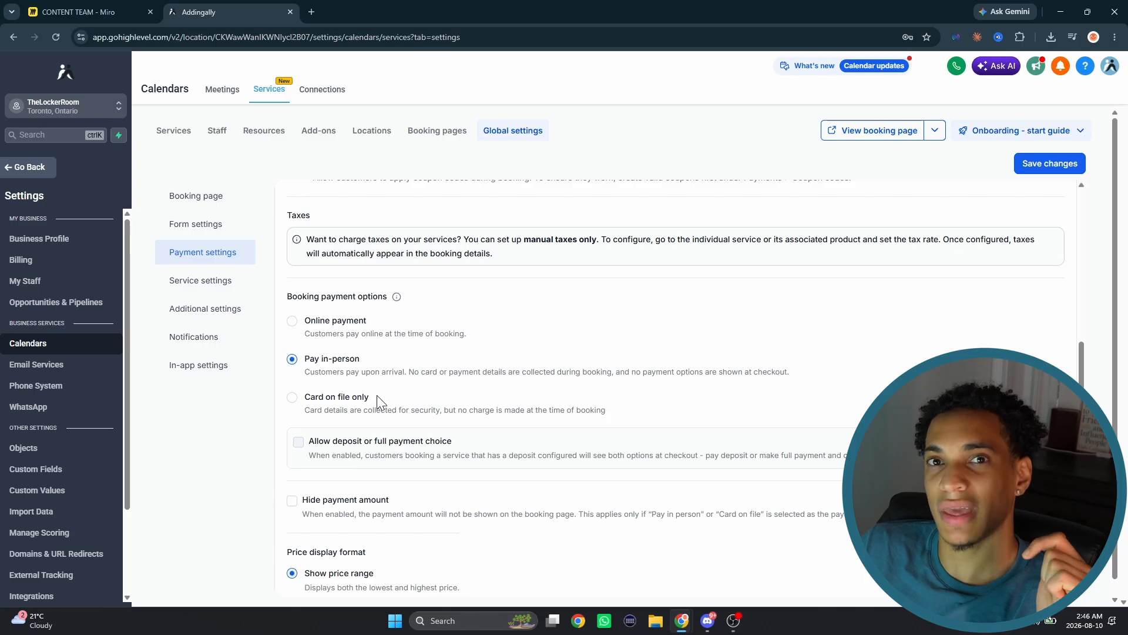
{"action": "left_click_drag", "start_coordinate": [372, 397], "coordinate": [303, 397]}
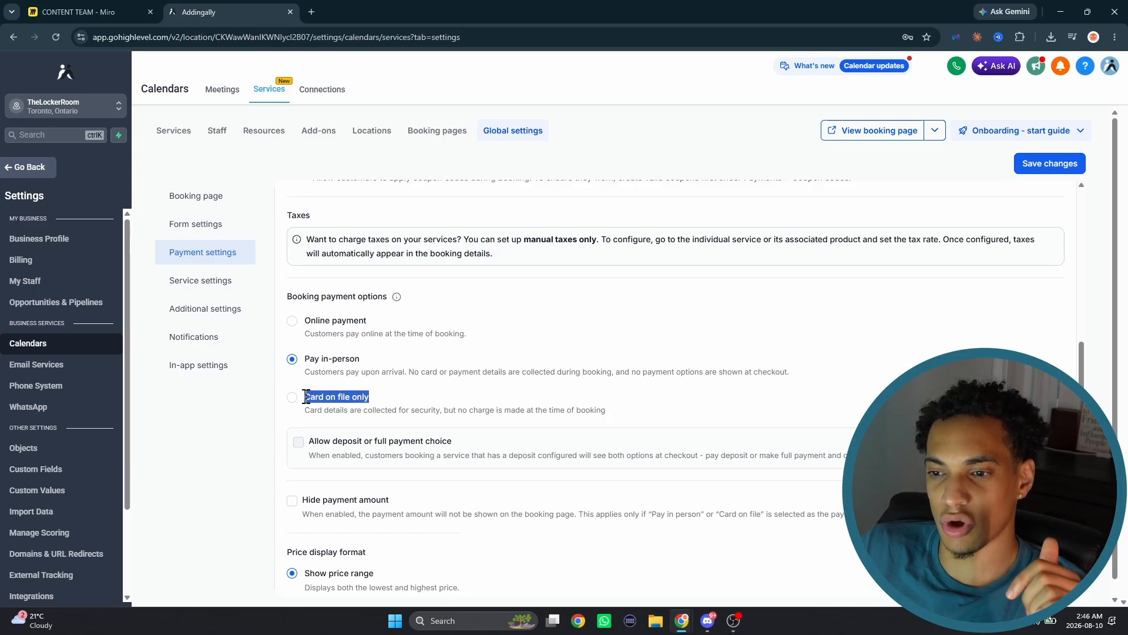
{"action": "left_click", "coordinate": [382, 395]}
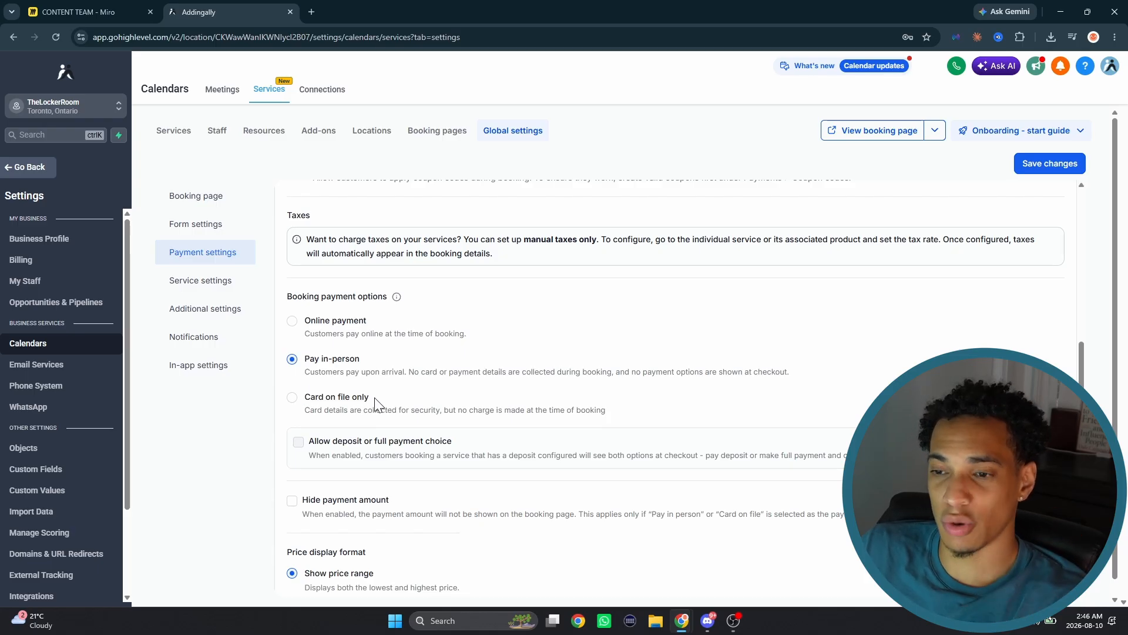
{"action": "left_click_drag", "start_coordinate": [368, 323], "coordinate": [304, 321]}
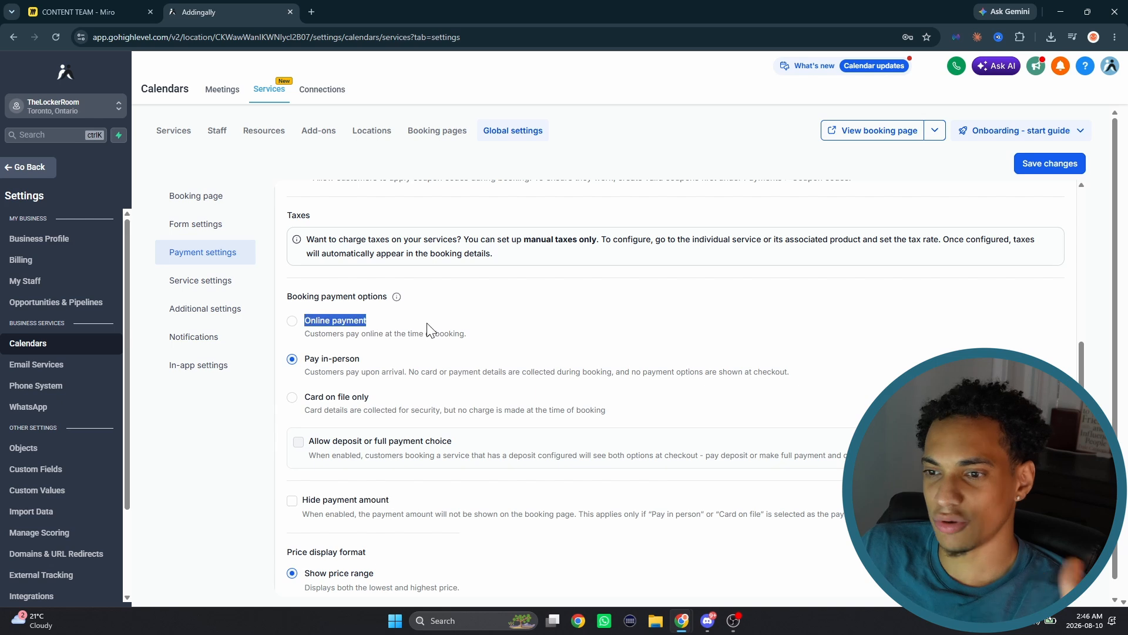
{"action": "left_click", "coordinate": [438, 318]}
{"action": "left_click_drag", "start_coordinate": [379, 406], "coordinate": [311, 395]}
{"action": "left_click", "coordinate": [355, 366]}
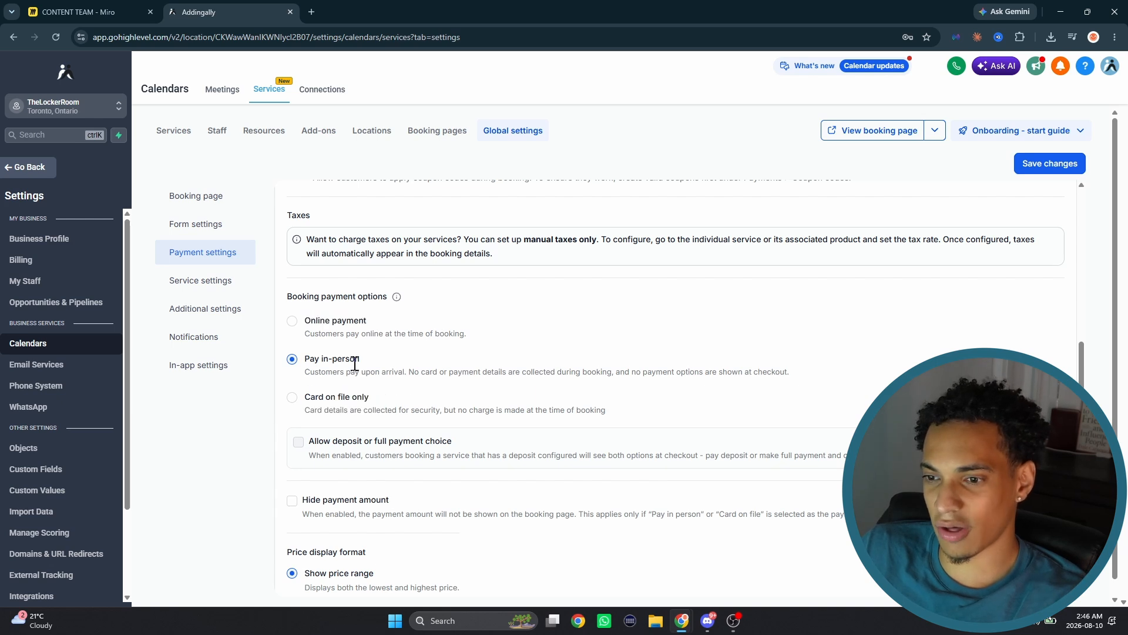
{"action": "scroll", "coordinate": [433, 361], "scroll_direction": "down", "scroll_amount": 1}
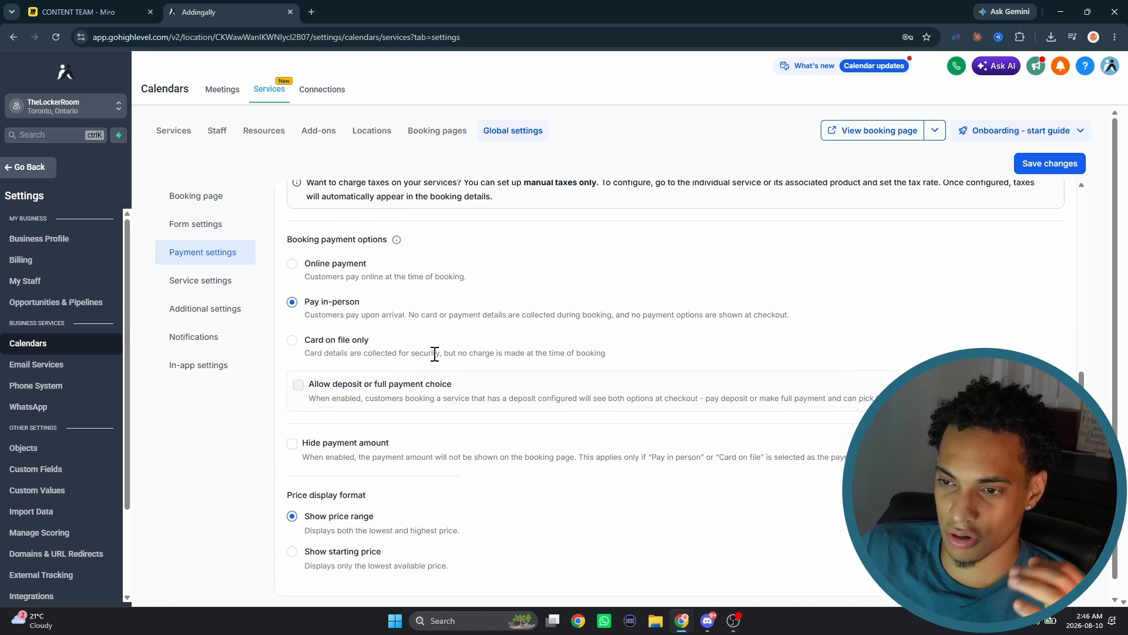
{"action": "scroll", "coordinate": [347, 406], "scroll_direction": "down", "scroll_amount": 1}
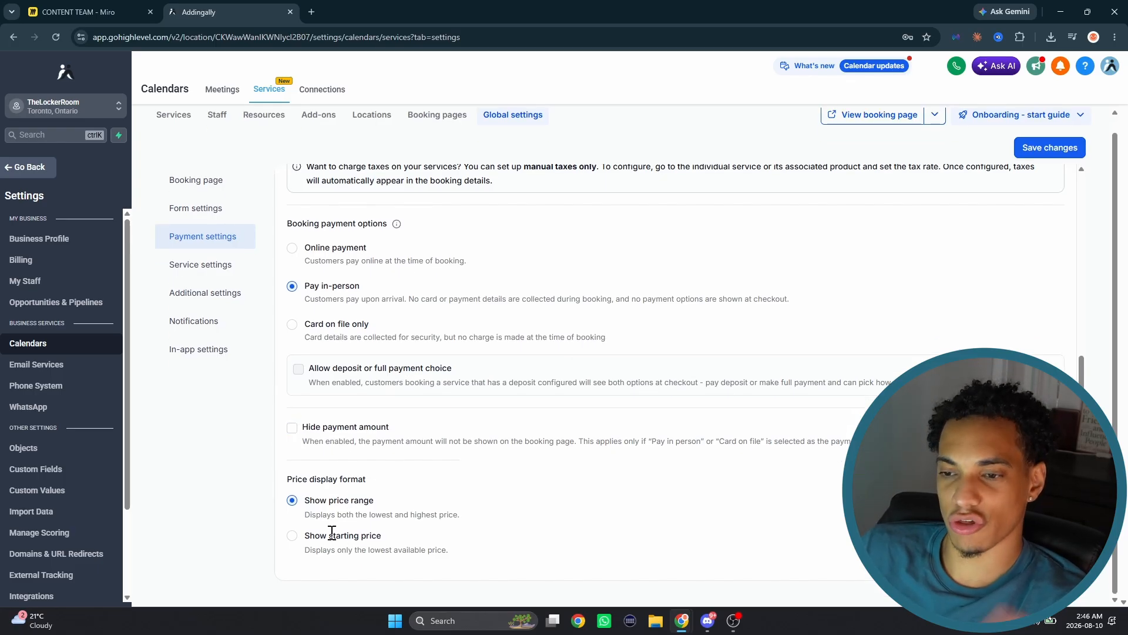
- Open the global service settings and examine the service interval, minimum scheduling notice, booking window and service booking title
{"action": "left_click", "coordinate": [201, 267]}
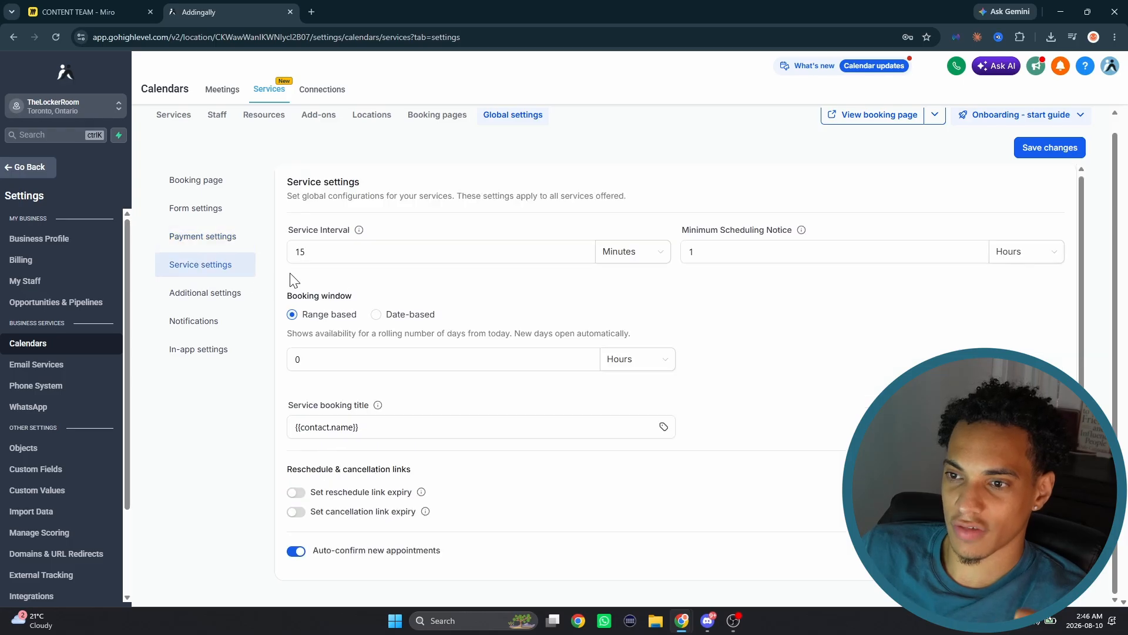
{"action": "left_click", "coordinate": [386, 255]}
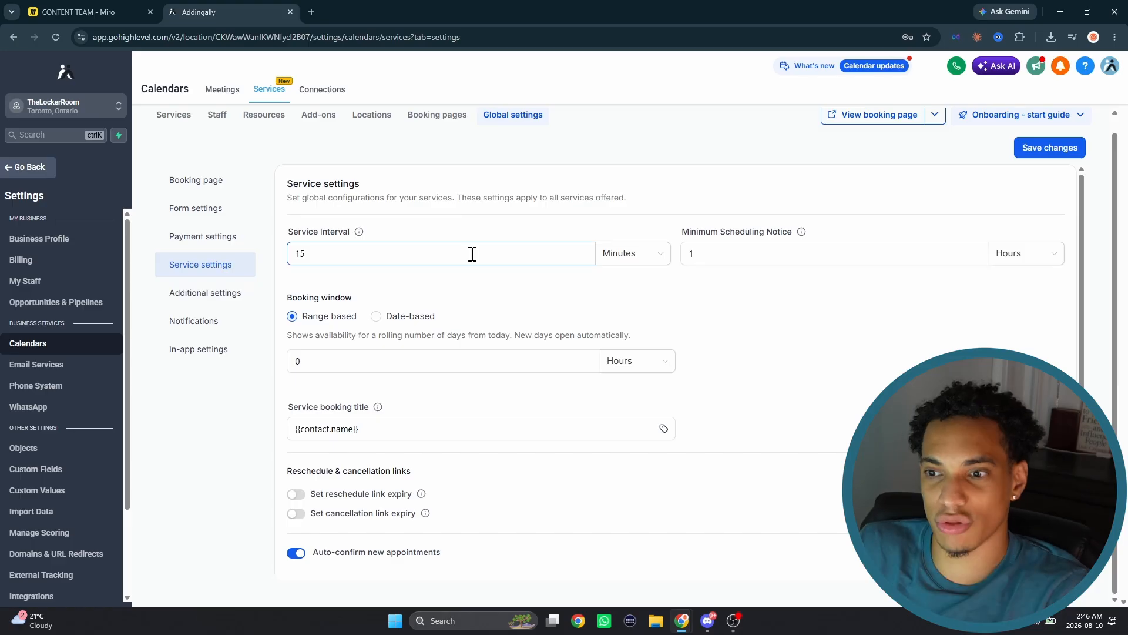
{"action": "double_click", "coordinate": [351, 261]}
{"action": "left_click", "coordinate": [443, 223]}
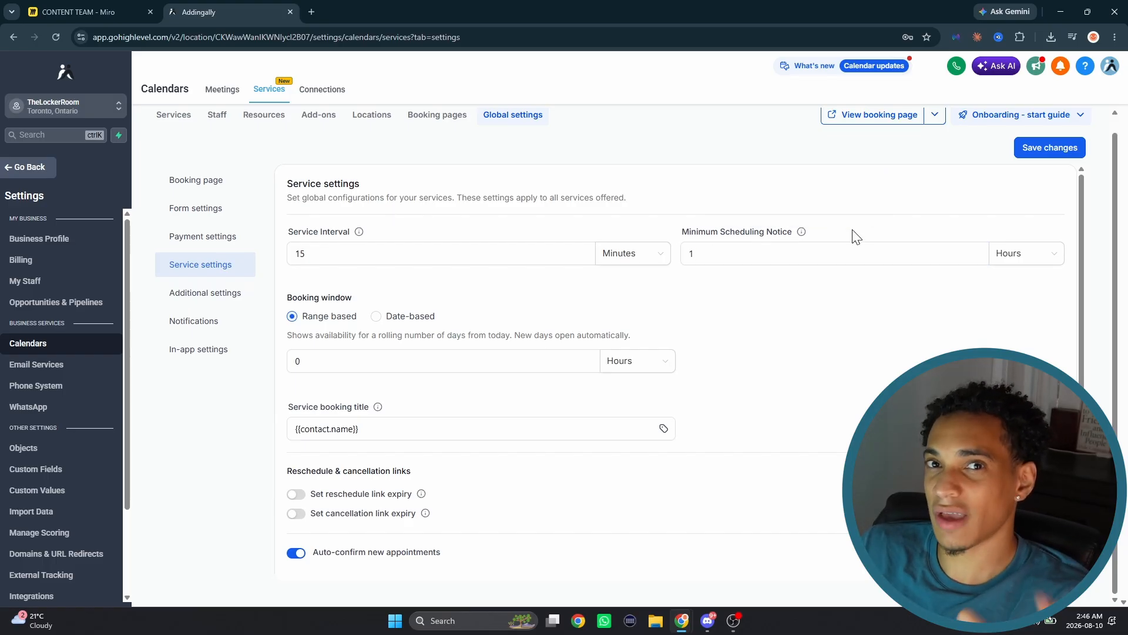
{"action": "left_click", "coordinate": [796, 251]}
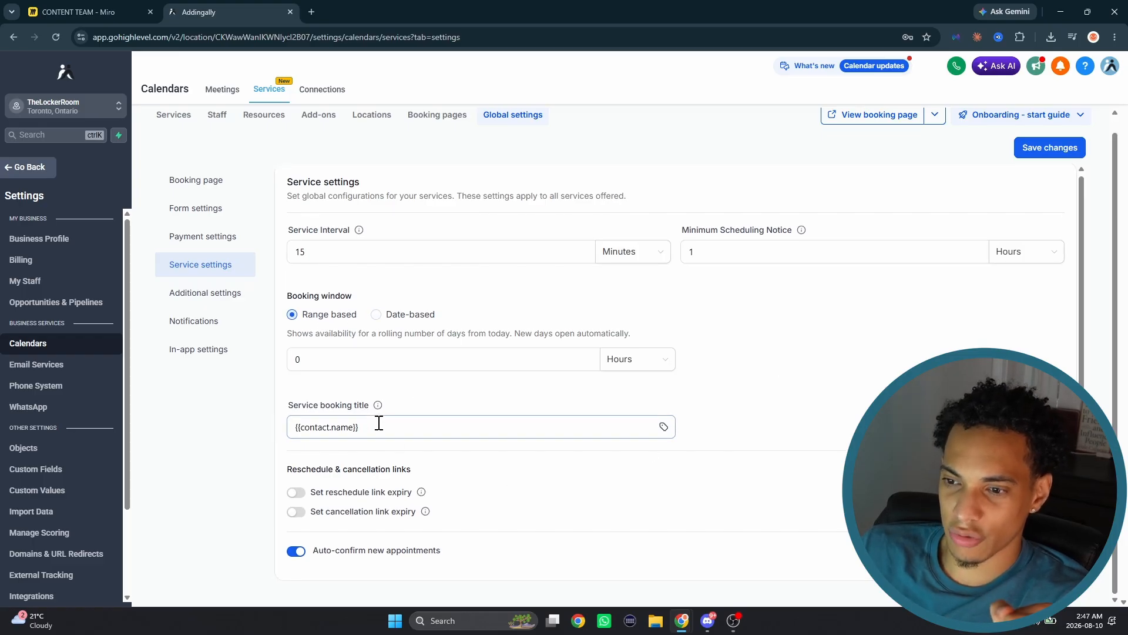
{"action": "left_click_drag", "start_coordinate": [297, 427], "coordinate": [496, 421]}
{"action": "left_click", "coordinate": [485, 407]}
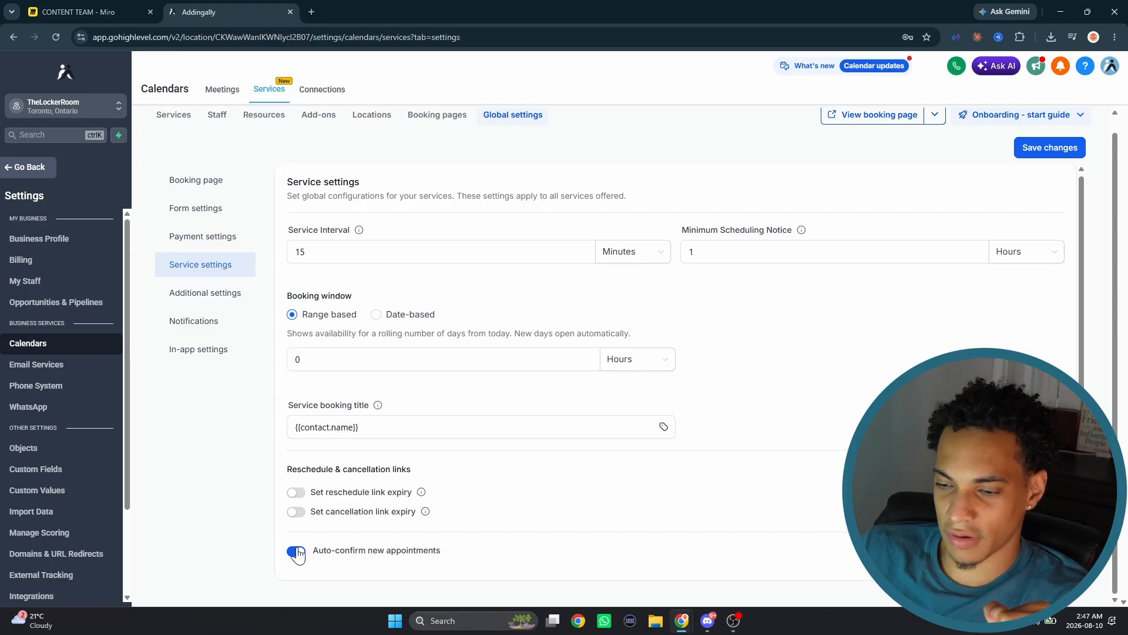
- Turn on reschedule and cancellation link expiry, and set the cancellation link to expire 1 hour before the appointment
{"action": "left_click", "coordinate": [296, 492]}
{"action": "scroll", "coordinate": [312, 499], "scroll_direction": "down", "scroll_amount": 1}
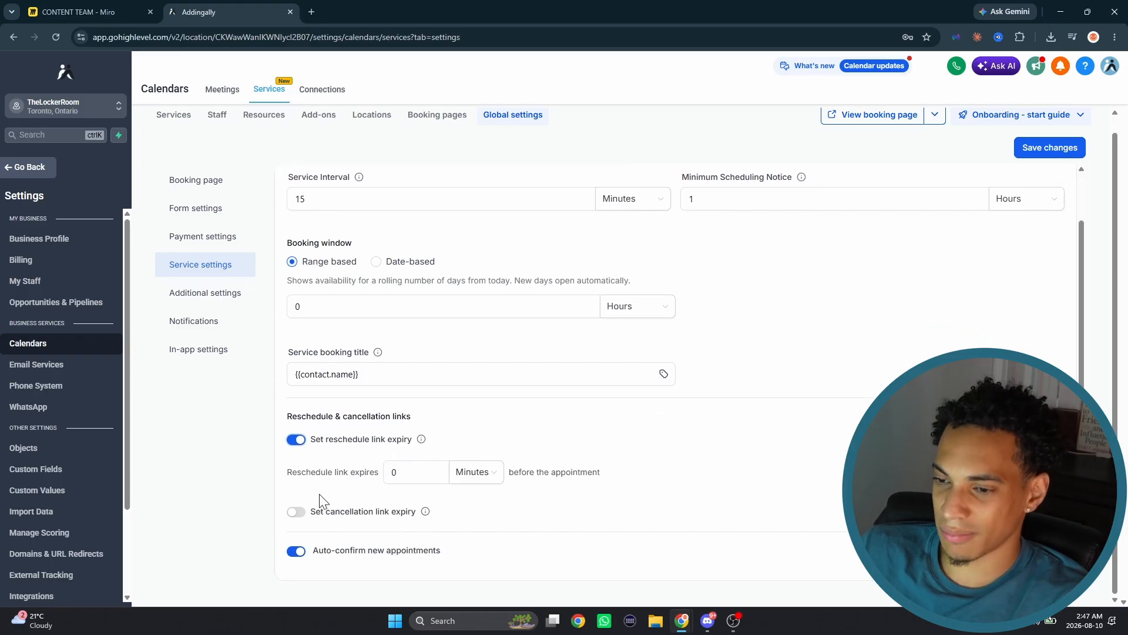
{"action": "left_click", "coordinate": [296, 511]}
{"action": "scroll", "coordinate": [345, 477], "scroll_direction": "down", "scroll_amount": 1}
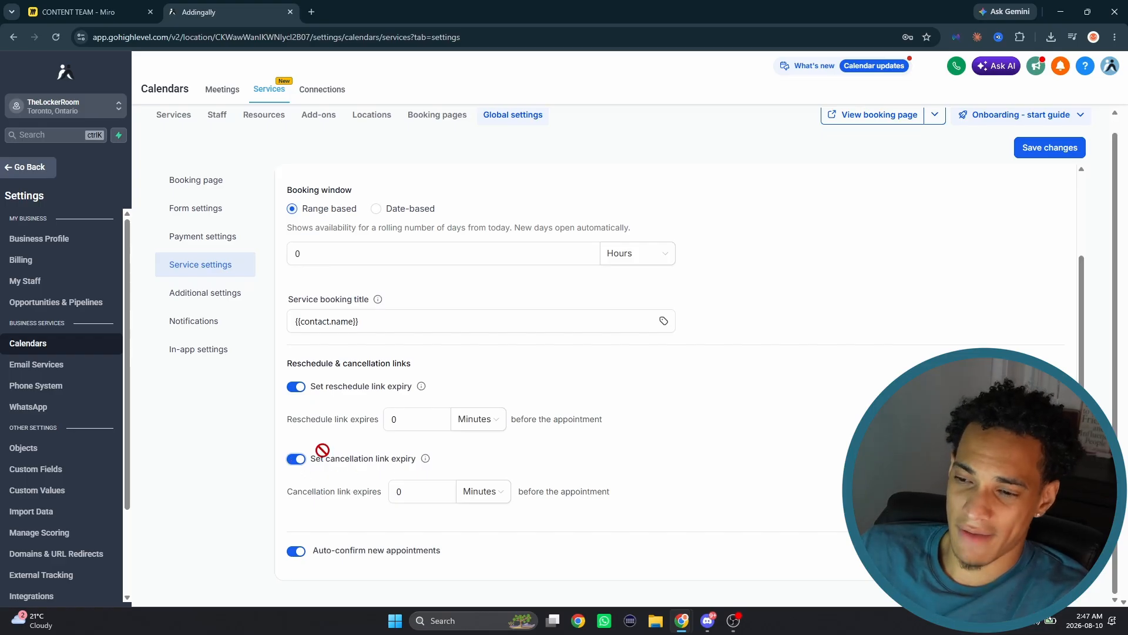
{"action": "left_click", "coordinate": [433, 491]}
{"action": "key", "text": "BackSpace"}
{"action": "type", "text": "1"}
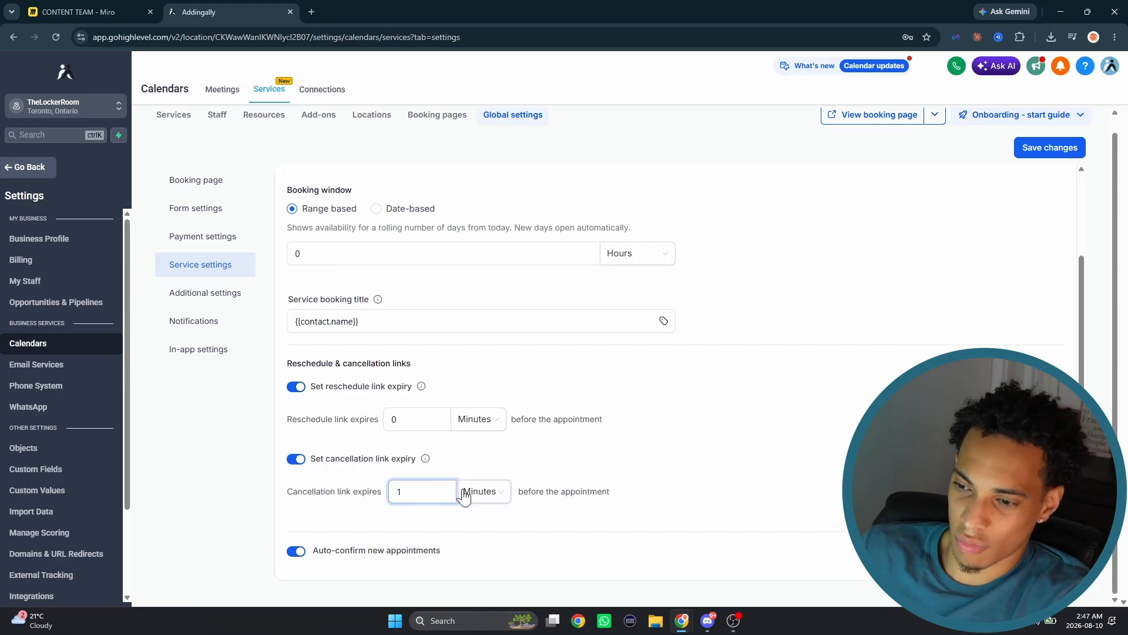
{"action": "left_click", "coordinate": [470, 492]}
{"action": "left_click", "coordinate": [473, 538]}
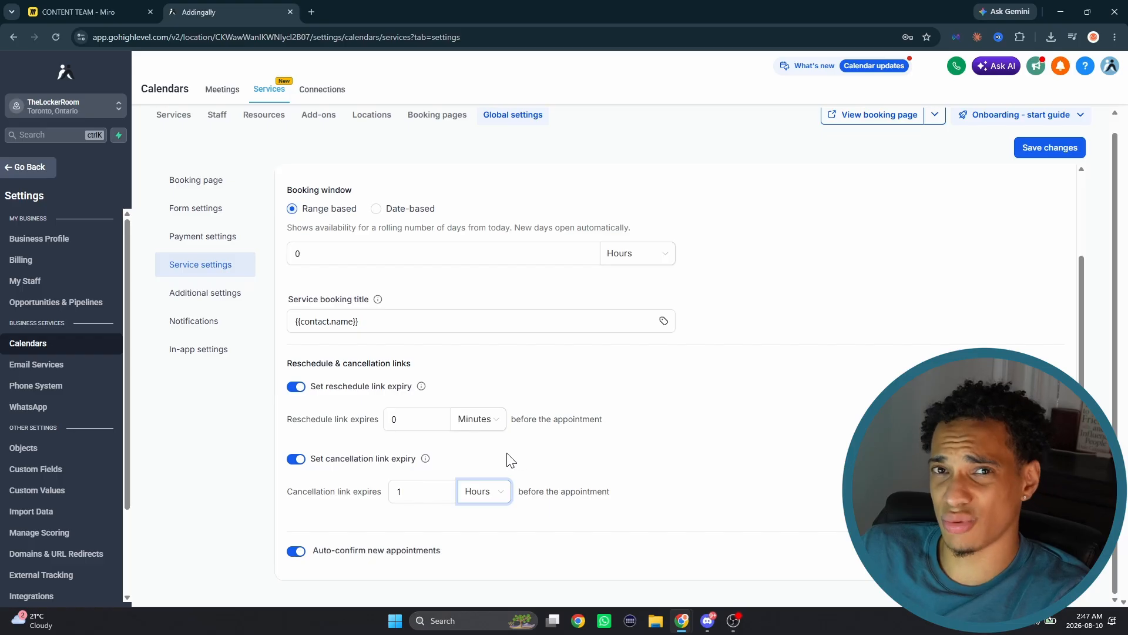
- Turn the cancellation and reschedule link expiry settings back off
{"action": "left_click", "coordinate": [299, 468]}
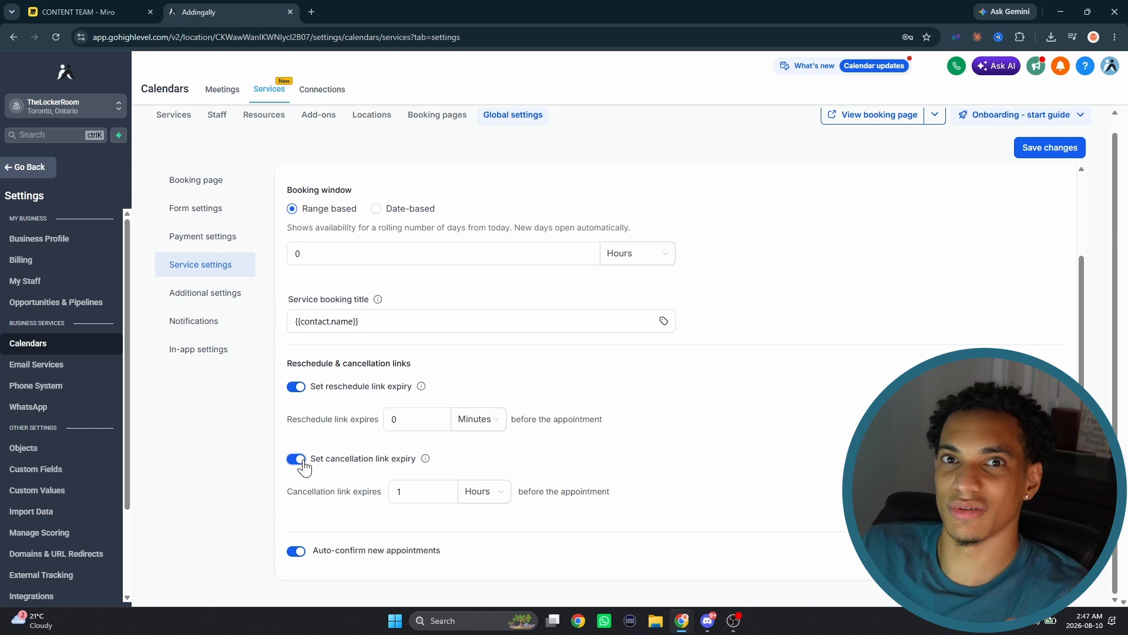
{"action": "left_click", "coordinate": [297, 459]}
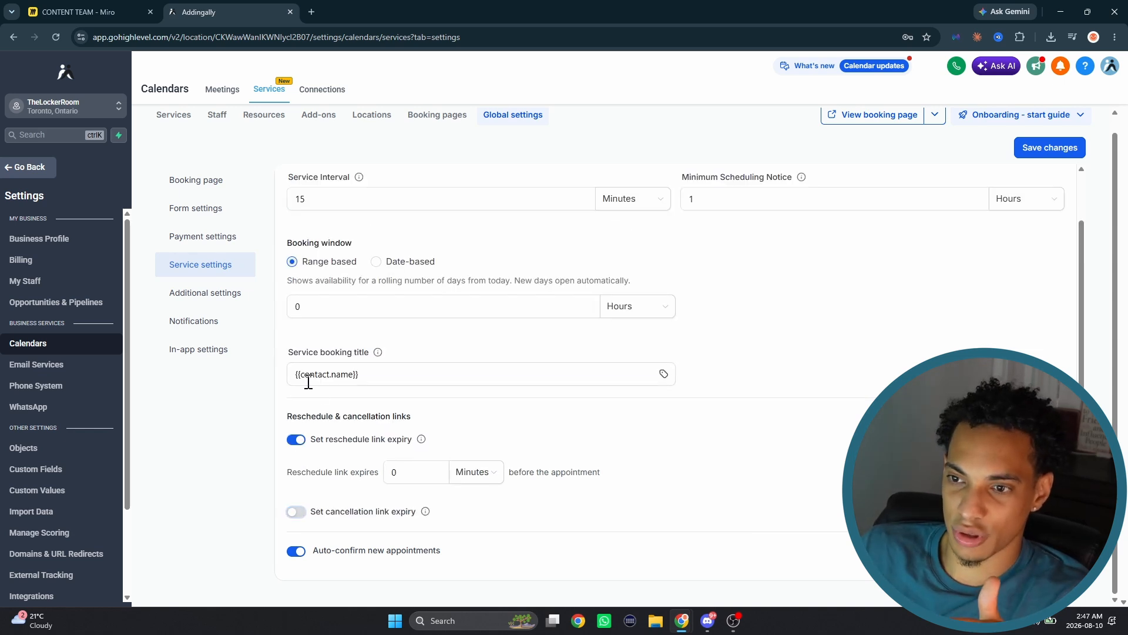
{"action": "left_click", "coordinate": [296, 438]}
- Look over the additional settings, and check the notification channels listed for each appointment event
{"action": "left_click", "coordinate": [253, 301]}
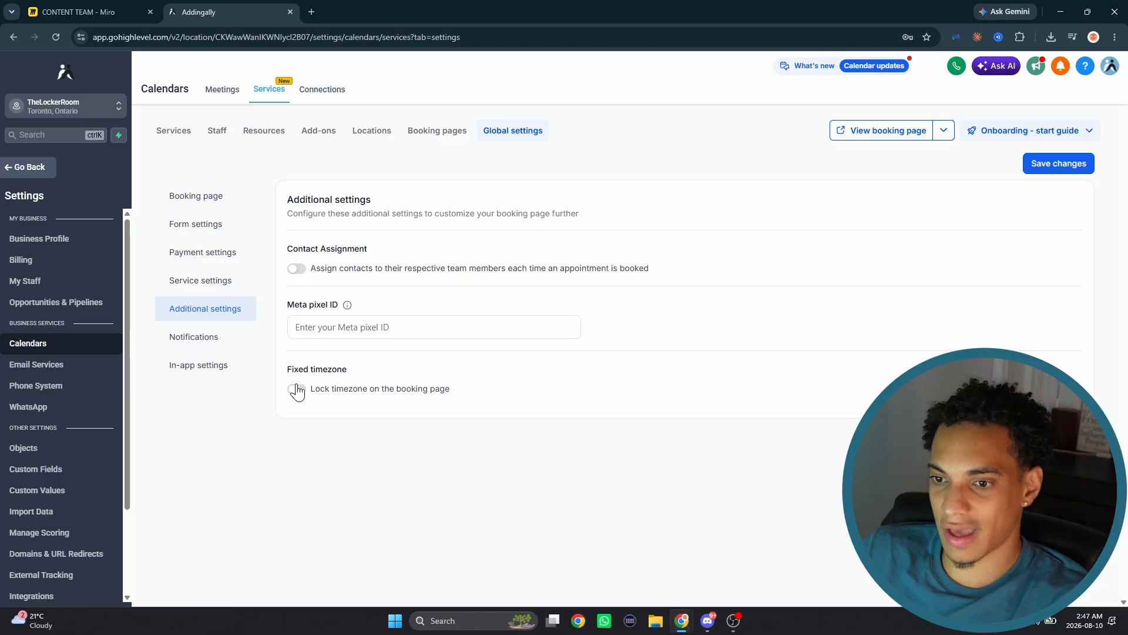
{"action": "left_click", "coordinate": [226, 340]}
{"action": "scroll", "coordinate": [470, 308], "scroll_direction": "down", "scroll_amount": 1}
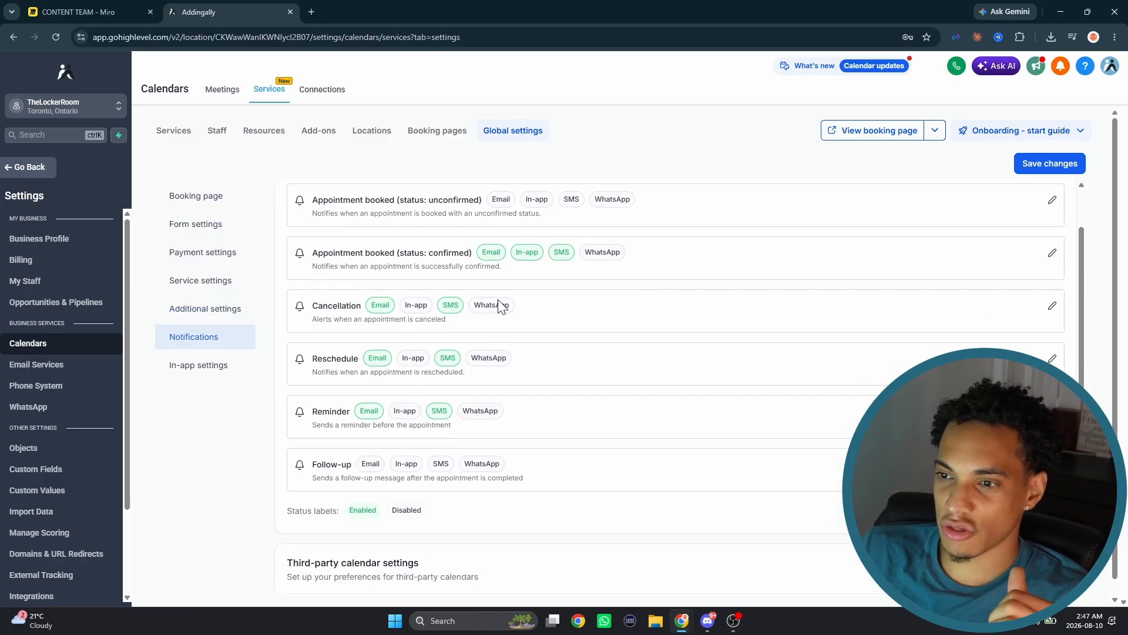
{"action": "scroll", "coordinate": [499, 305], "scroll_direction": "up", "scroll_amount": 1}
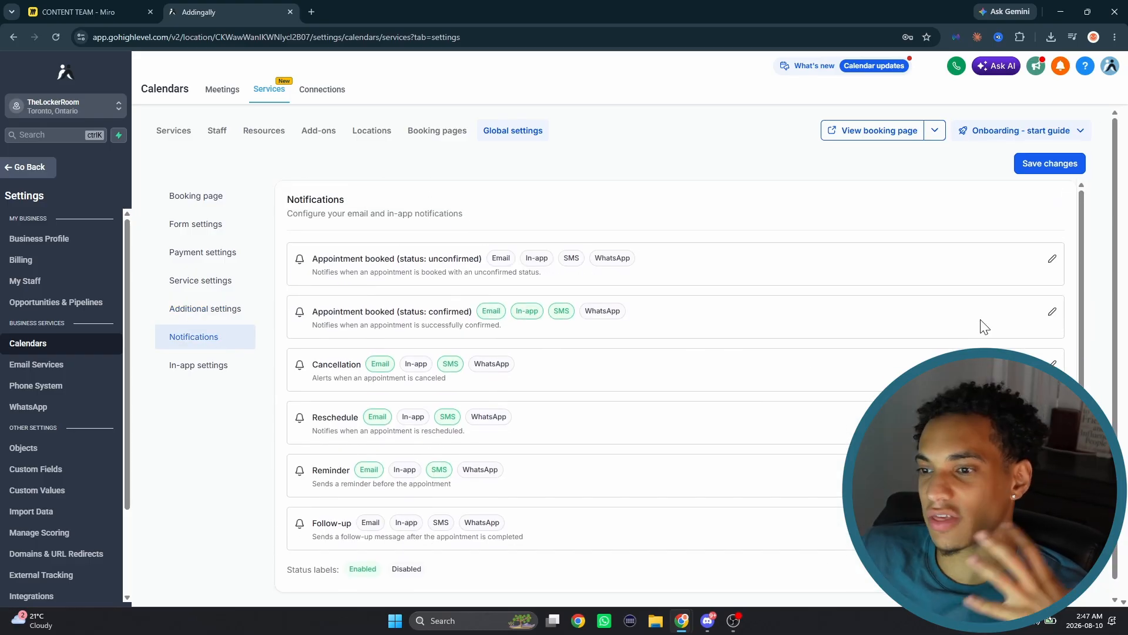
- Open the confirmed appointment booked notification and check its email and SMS settings and recipients
{"action": "left_click", "coordinate": [1052, 312]}
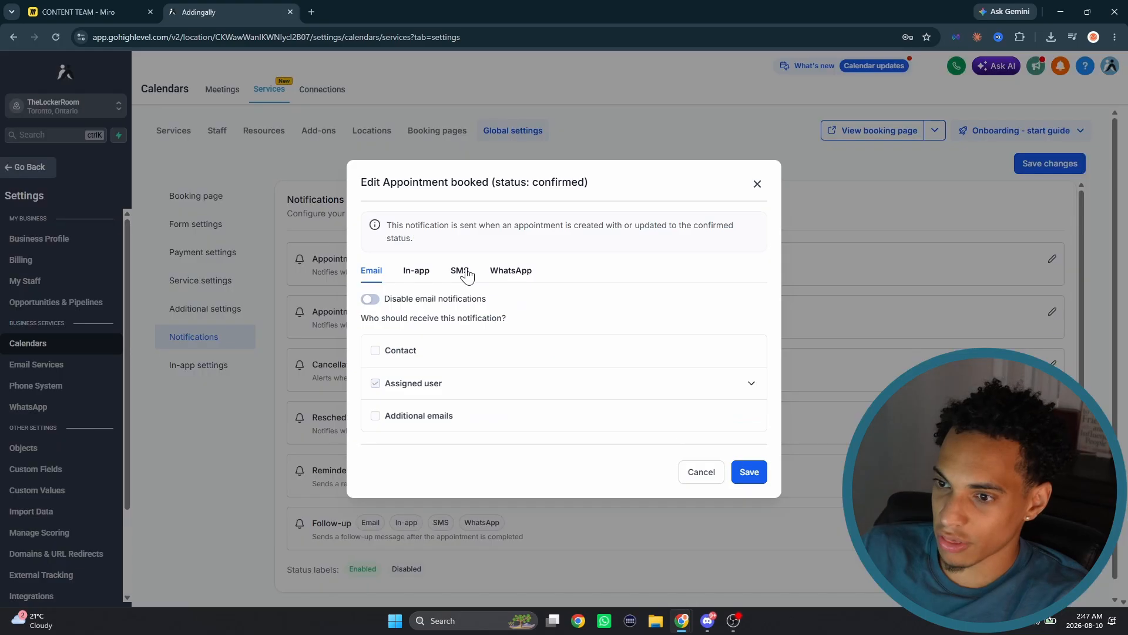
{"action": "left_click", "coordinate": [371, 299]}
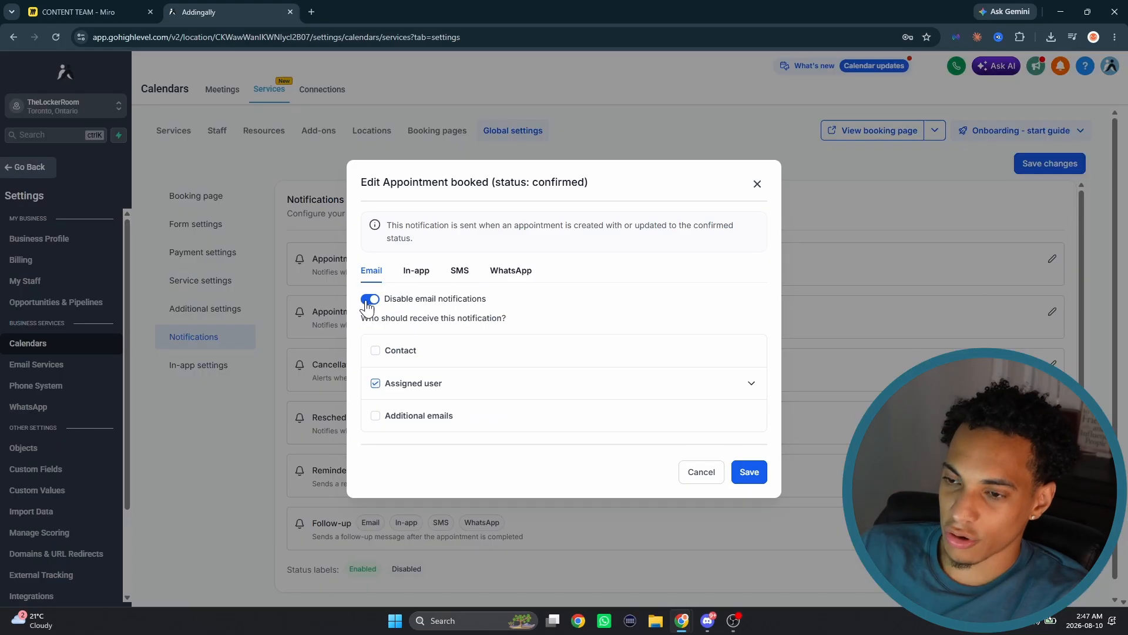
{"action": "left_click", "coordinate": [459, 270]}
{"action": "left_click", "coordinate": [756, 184]}
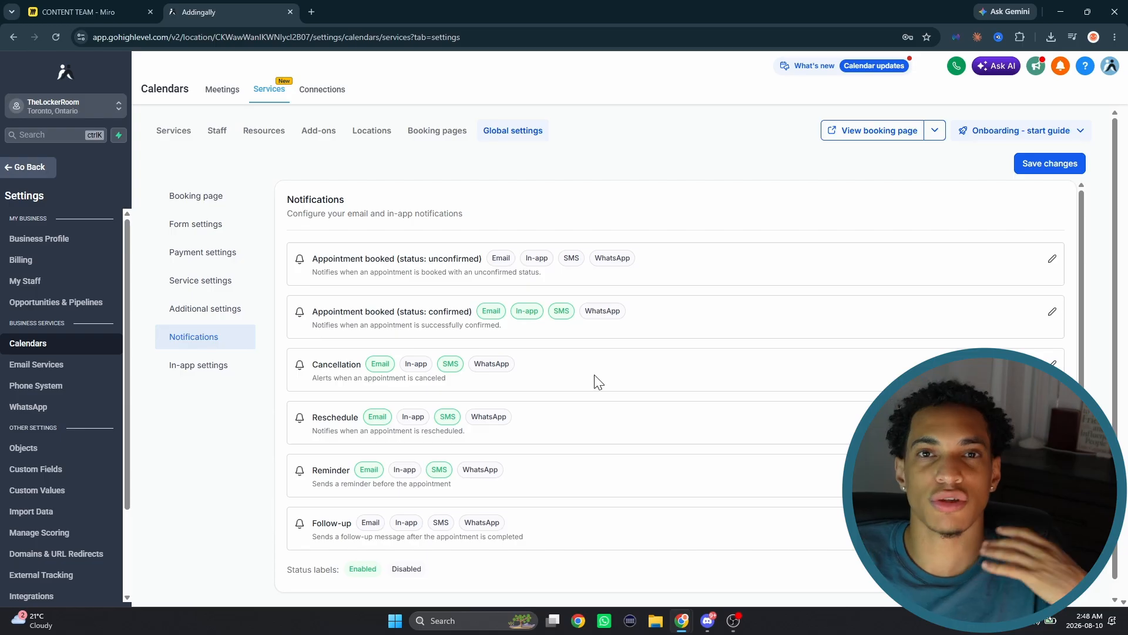
- Examine the SMS message body sent to the contact when an appointment is booked with confirmed status
{"action": "left_click", "coordinate": [1051, 311]}
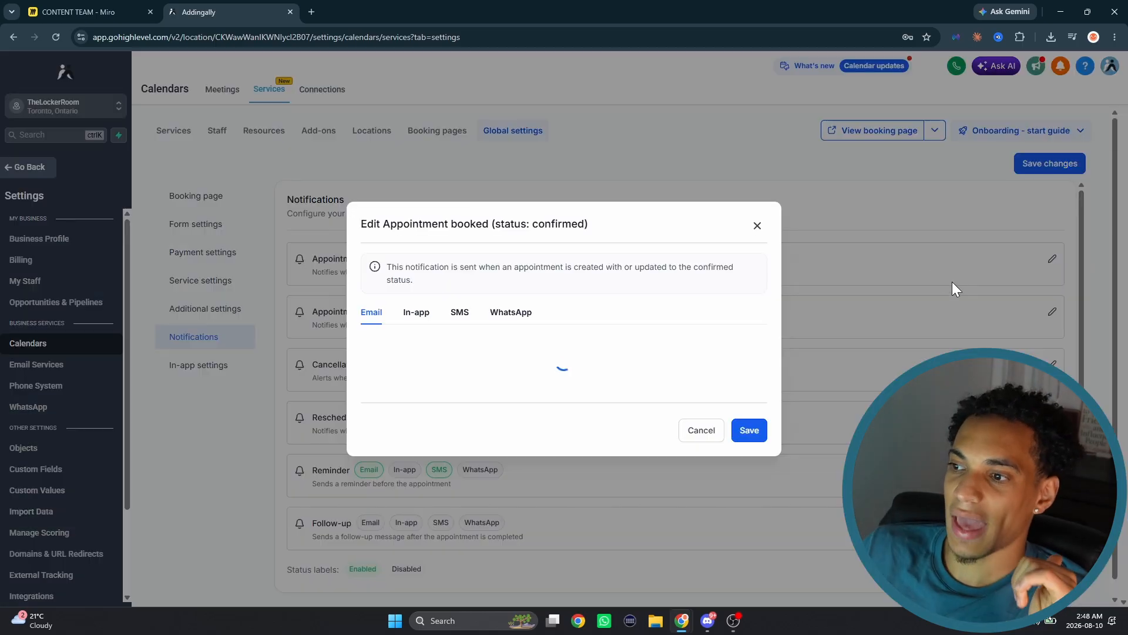
{"action": "left_click", "coordinate": [460, 270]}
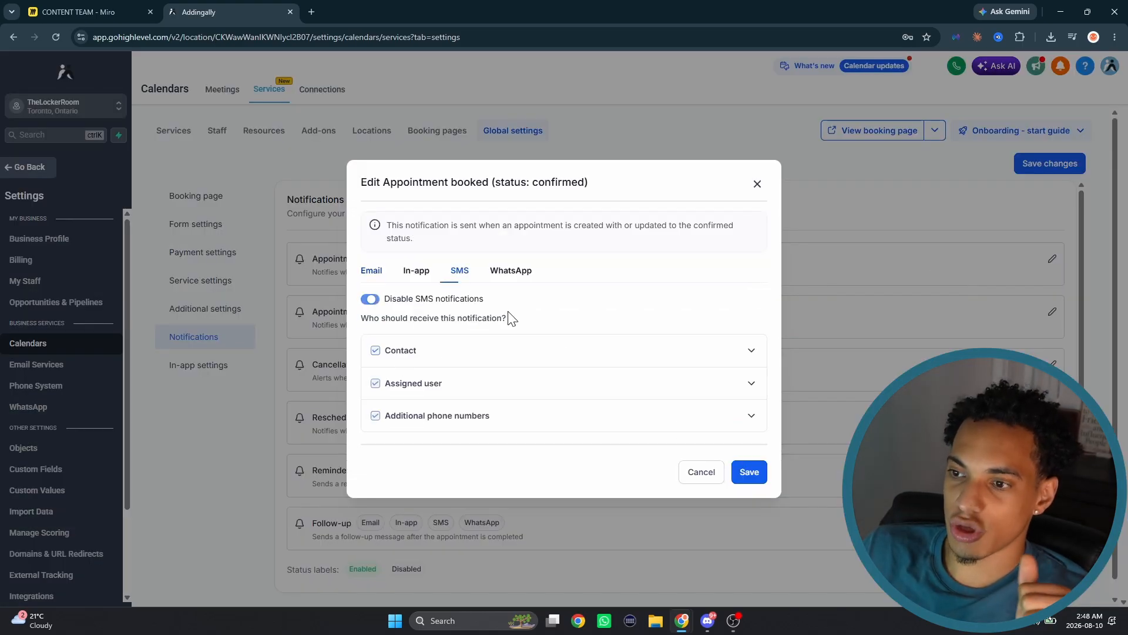
{"action": "left_click", "coordinate": [737, 352]}
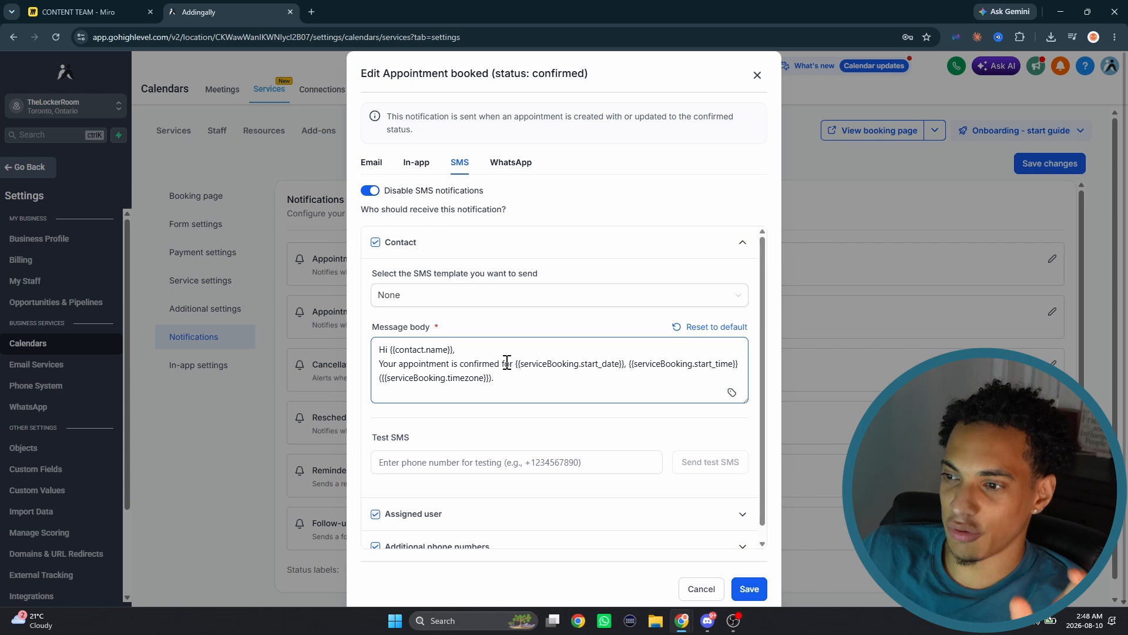
{"action": "left_click_drag", "start_coordinate": [499, 379], "coordinate": [392, 356]}
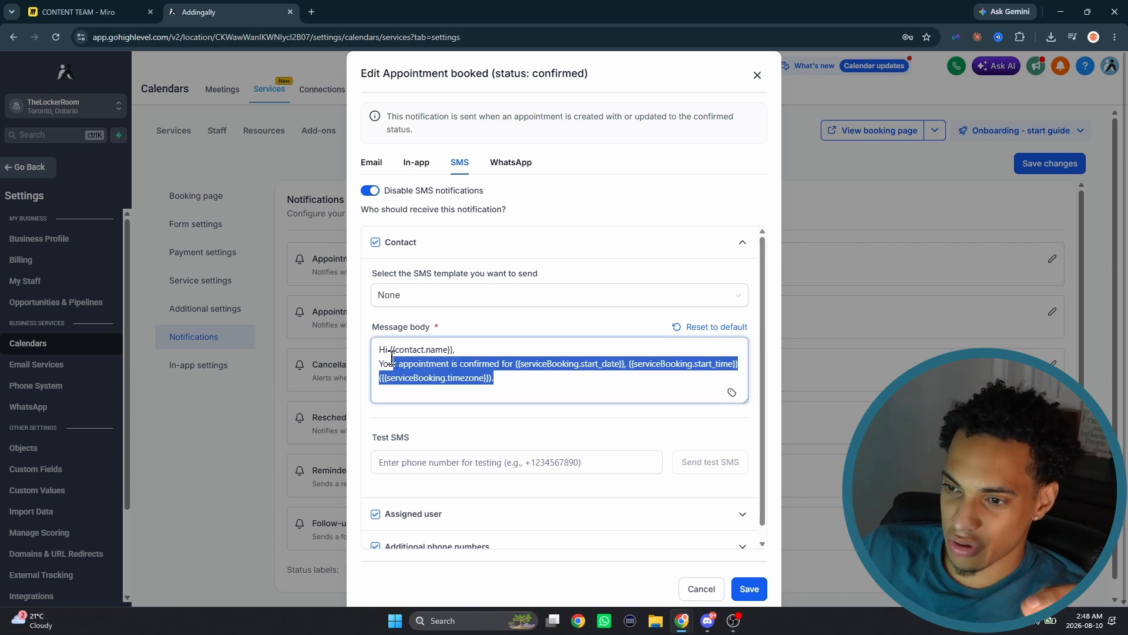
{"action": "left_click", "coordinate": [539, 372]}
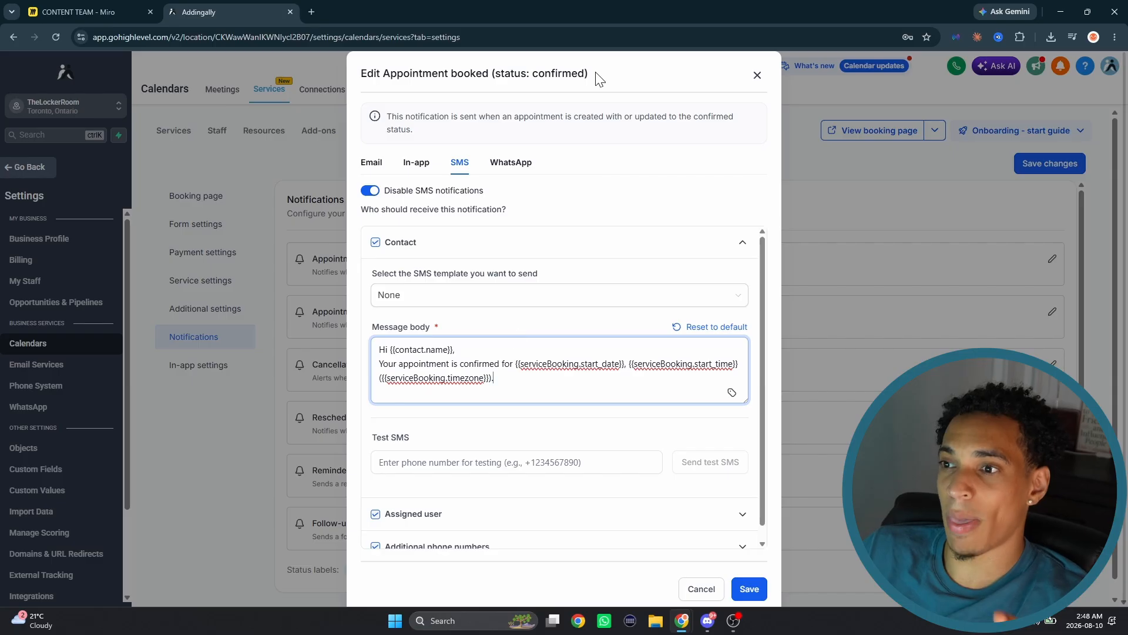
{"action": "left_click_drag", "start_coordinate": [595, 76], "coordinate": [534, 70]}
{"action": "left_click", "coordinate": [624, 111]}
{"action": "scroll", "coordinate": [498, 340], "scroll_direction": "down", "scroll_amount": 1}
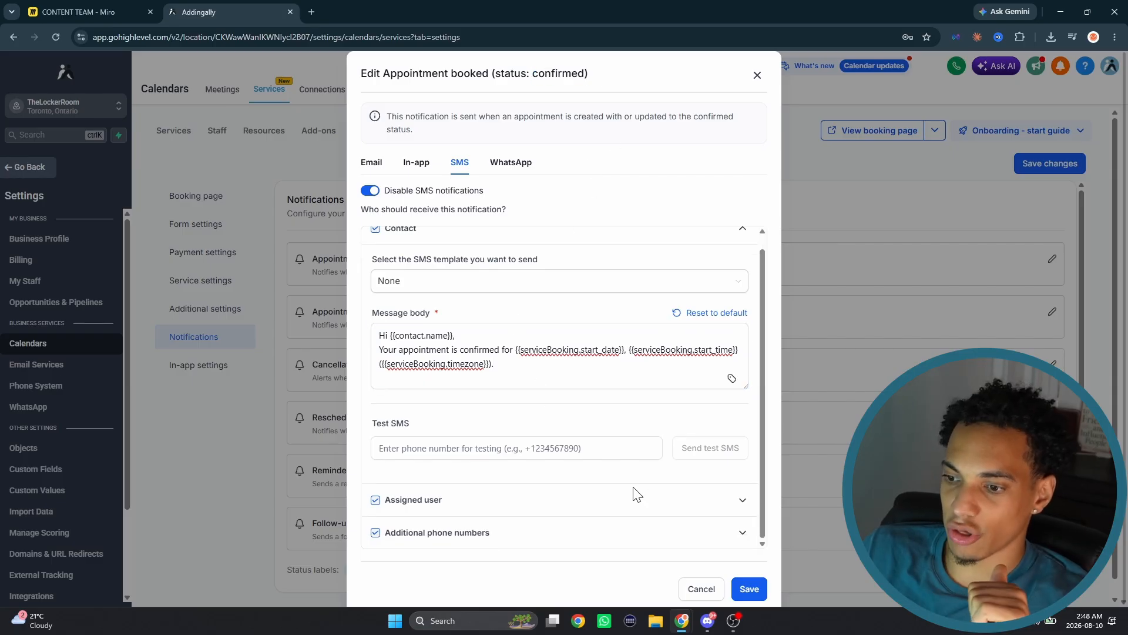
- Review the confirmed booking SMS messages for the assigned user and additional phone numbers, and close the notification without saving
{"action": "left_click", "coordinate": [744, 505]}
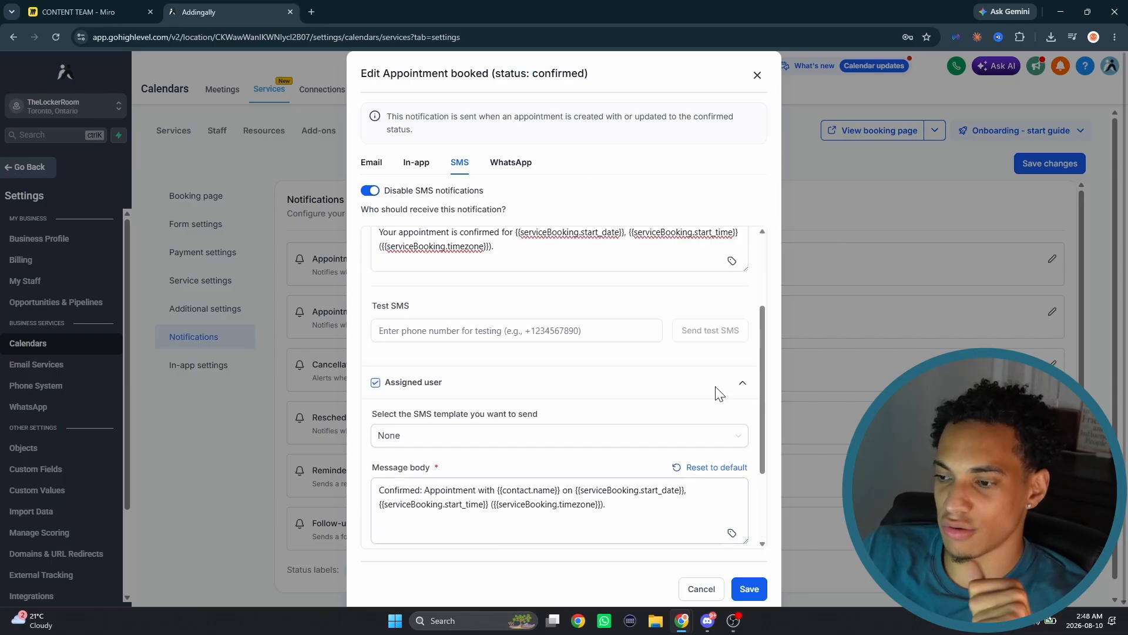
{"action": "left_click", "coordinate": [718, 388]}
{"action": "left_click", "coordinate": [743, 532]}
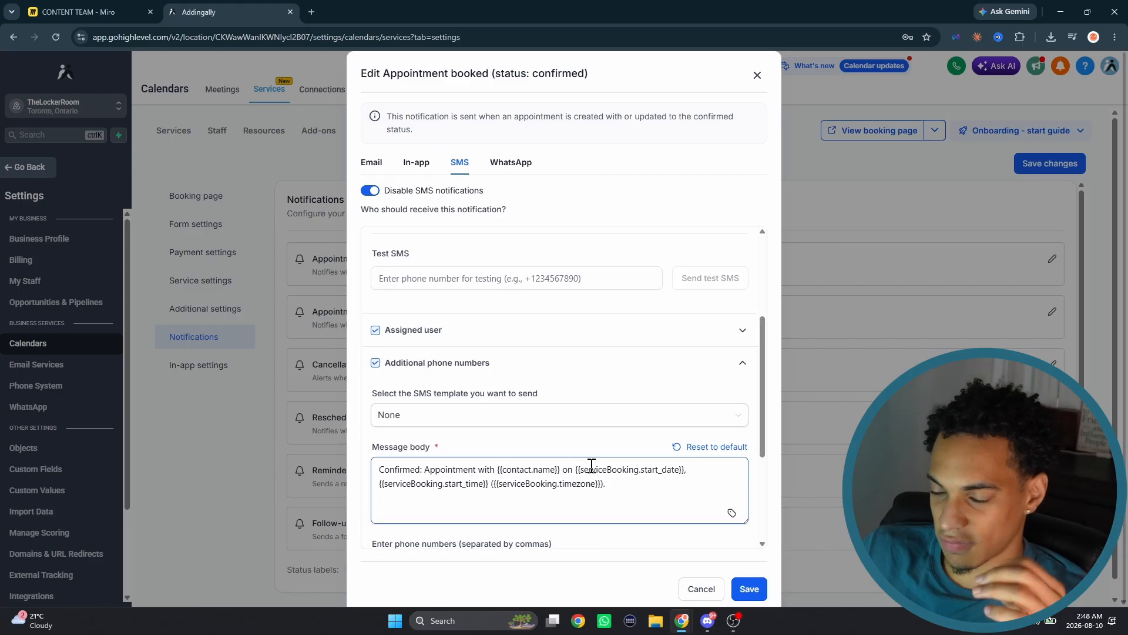
{"action": "scroll", "coordinate": [591, 466], "scroll_direction": "up", "scroll_amount": 3}
{"action": "left_click", "coordinate": [594, 466]}
{"action": "key", "text": "Escape"}
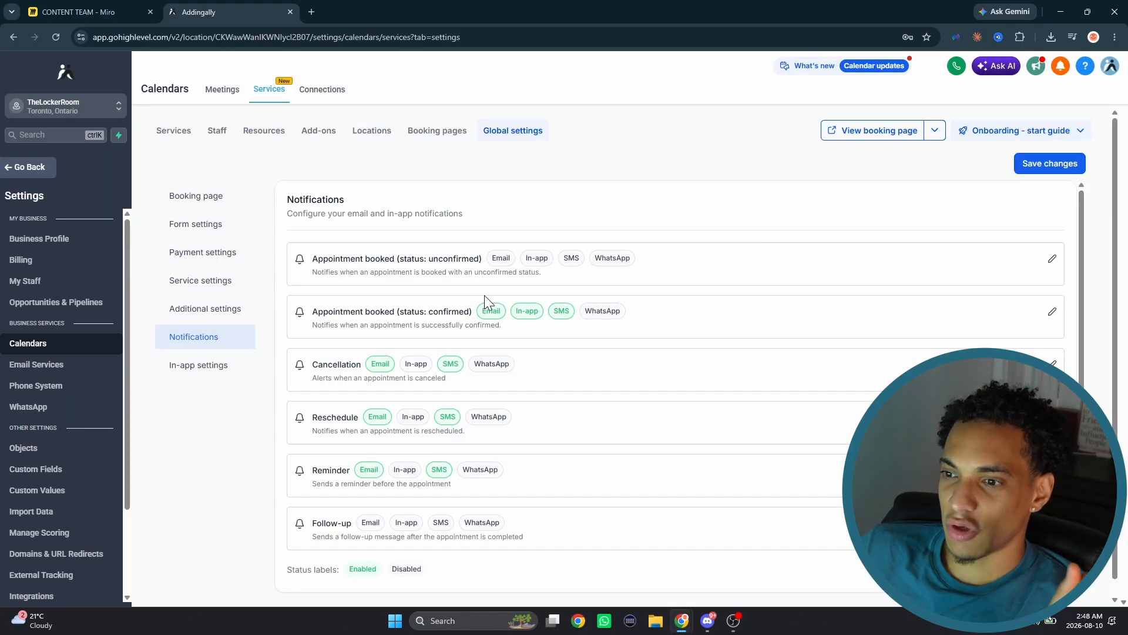
- Look over the cancellation and reschedule notifications, closing each one without changes
{"action": "left_click", "coordinate": [1052, 364]}
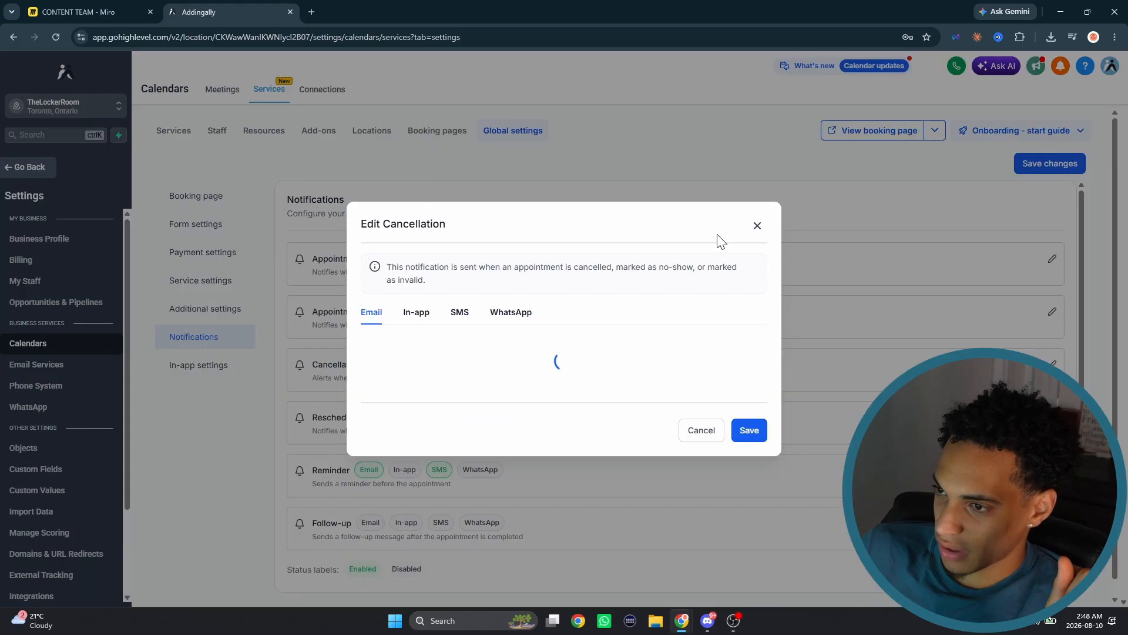
{"action": "left_click", "coordinate": [461, 273]}
{"action": "key", "text": "Escape"}
{"action": "scroll", "coordinate": [496, 400], "scroll_direction": "down", "scroll_amount": 1}
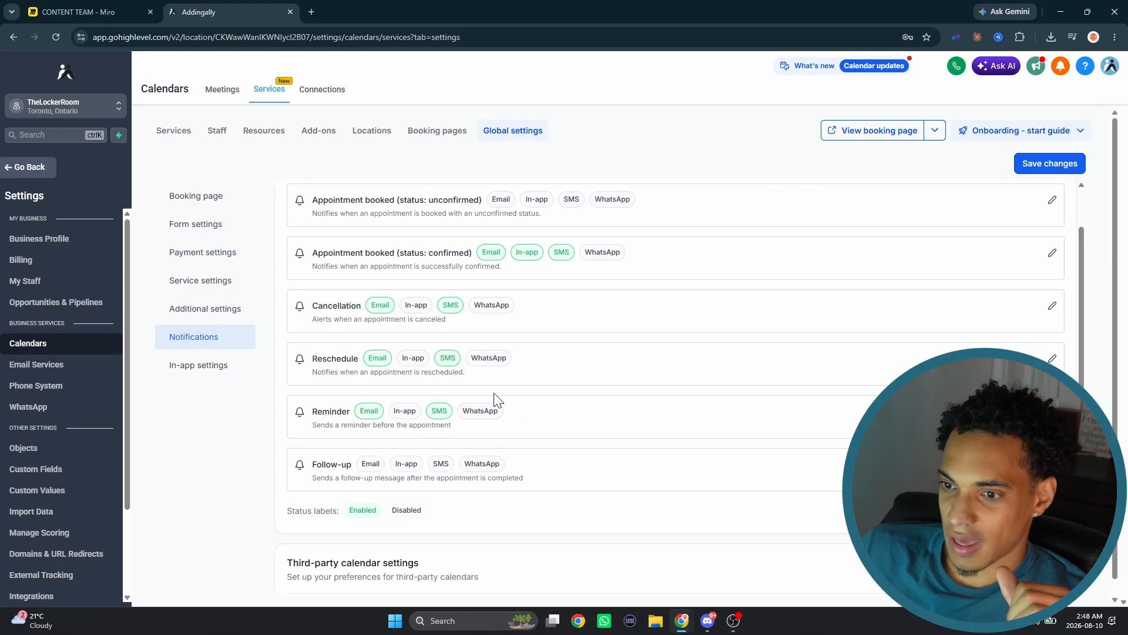
{"action": "left_click", "coordinate": [1053, 361]}
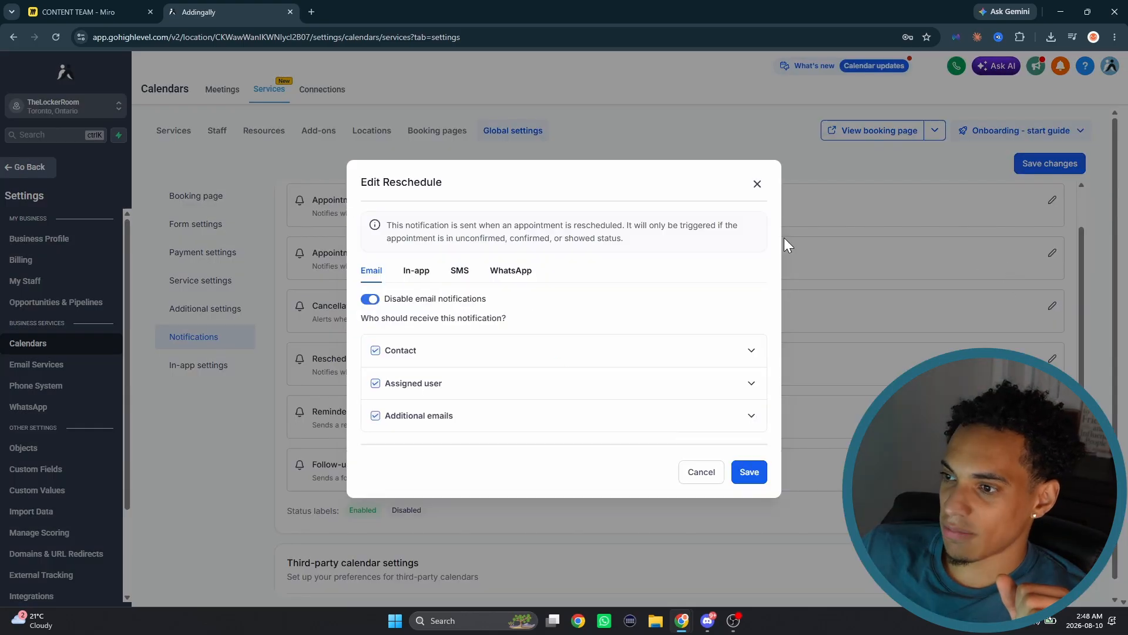
{"action": "left_click", "coordinate": [755, 186]}
{"action": "scroll", "coordinate": [556, 393], "scroll_direction": "down", "scroll_amount": 1}
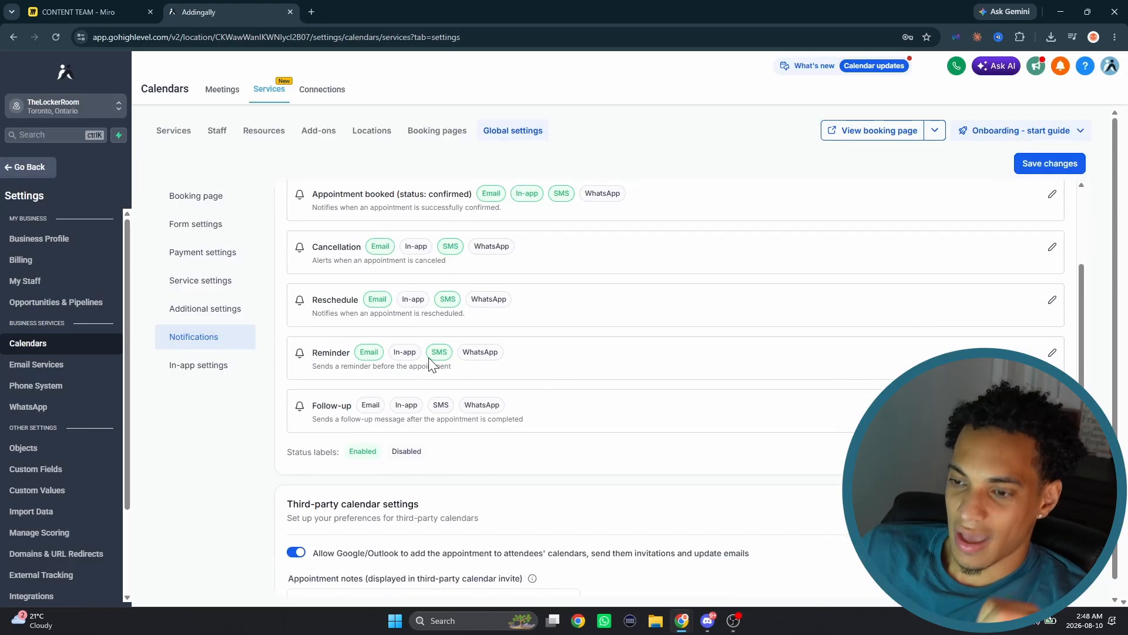
- Open the reminder notification and examine the contact's SMS and email reminder timing and message content
{"action": "left_click", "coordinate": [1052, 353]}
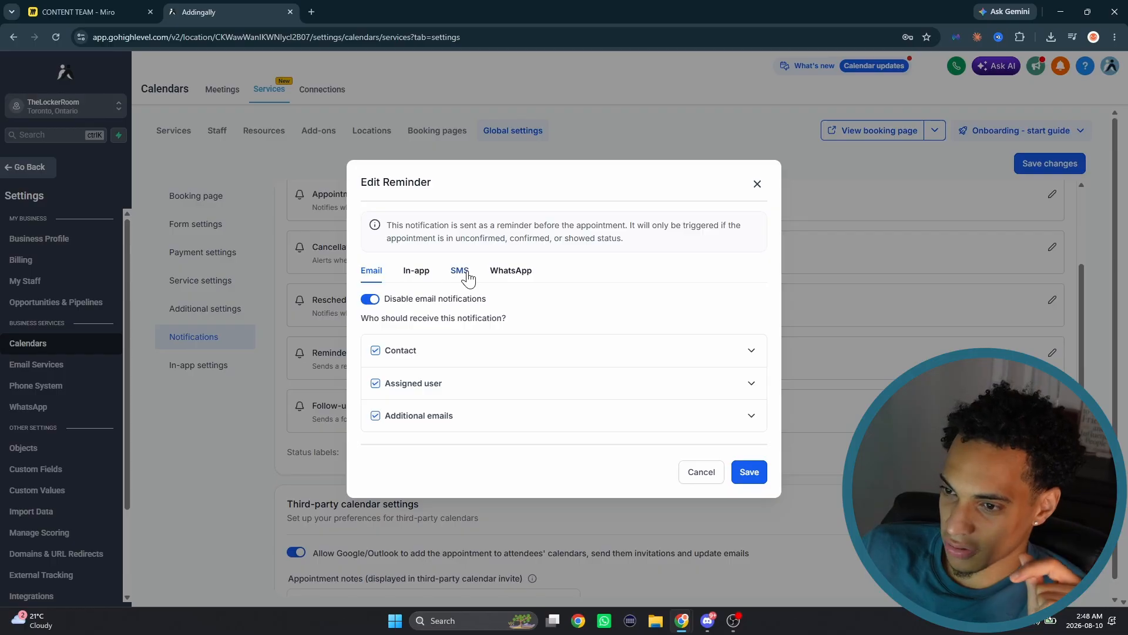
{"action": "left_click", "coordinate": [459, 271]}
{"action": "left_click", "coordinate": [753, 352]}
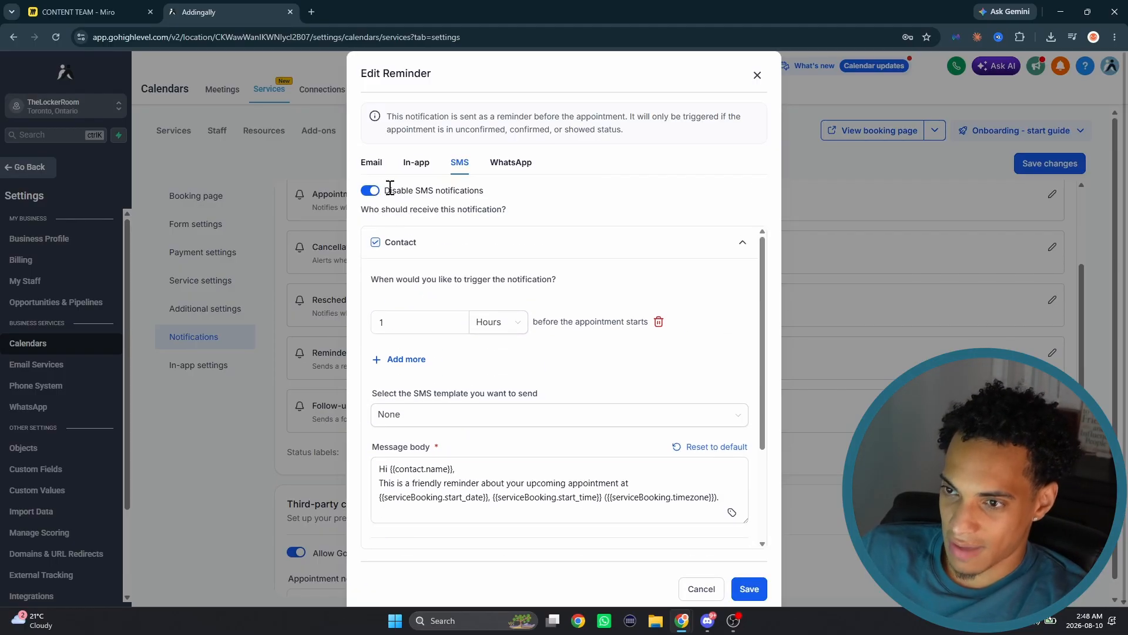
{"action": "left_click", "coordinate": [371, 164]}
{"action": "left_click", "coordinate": [751, 350]}
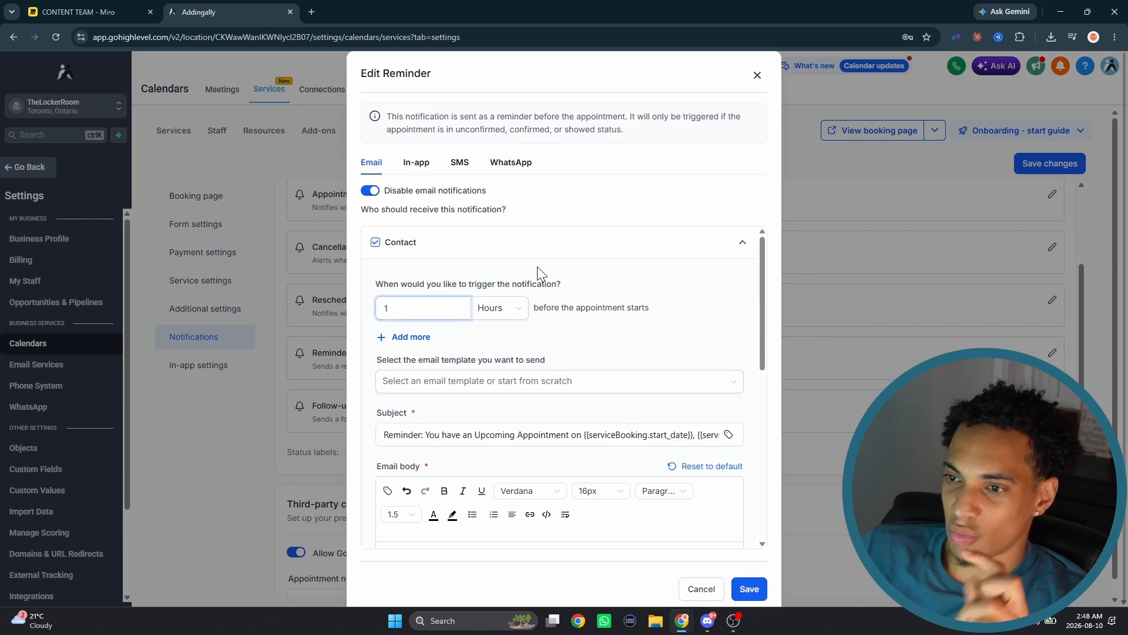
{"action": "scroll", "coordinate": [557, 306], "scroll_direction": "down", "scroll_amount": 2}
{"action": "scroll", "coordinate": [557, 305], "scroll_direction": "up", "scroll_amount": 2}
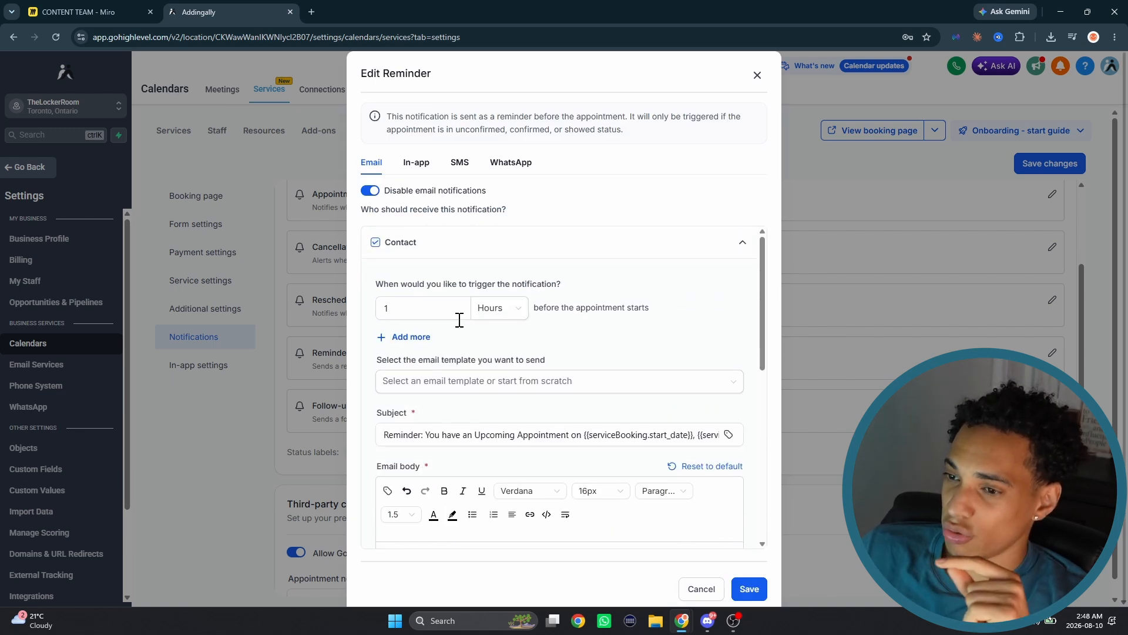
- Add a second email reminder time for the contact, set to 25 hours before the appointment starts
{"action": "left_click", "coordinate": [407, 337]}
{"action": "left_click", "coordinate": [418, 344]}
{"action": "type", "text": "25"}
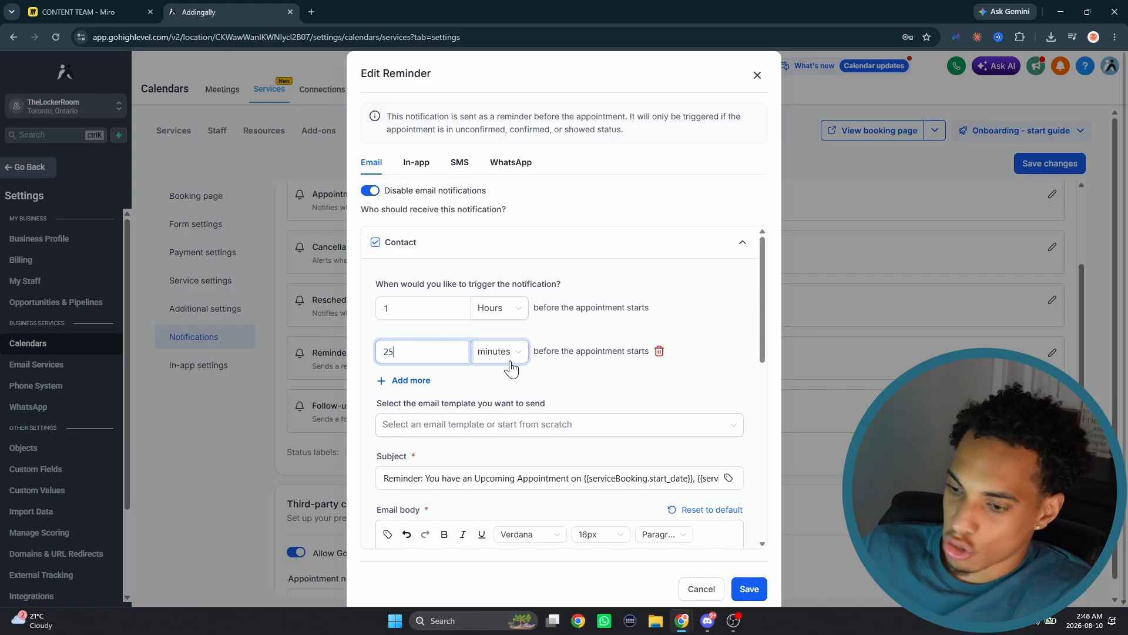
{"action": "left_click", "coordinate": [512, 367]}
{"action": "left_click", "coordinate": [491, 402]}
- Set the contact's second email reminder to 12 hours before the appointment starts
{"action": "left_click", "coordinate": [421, 353]}
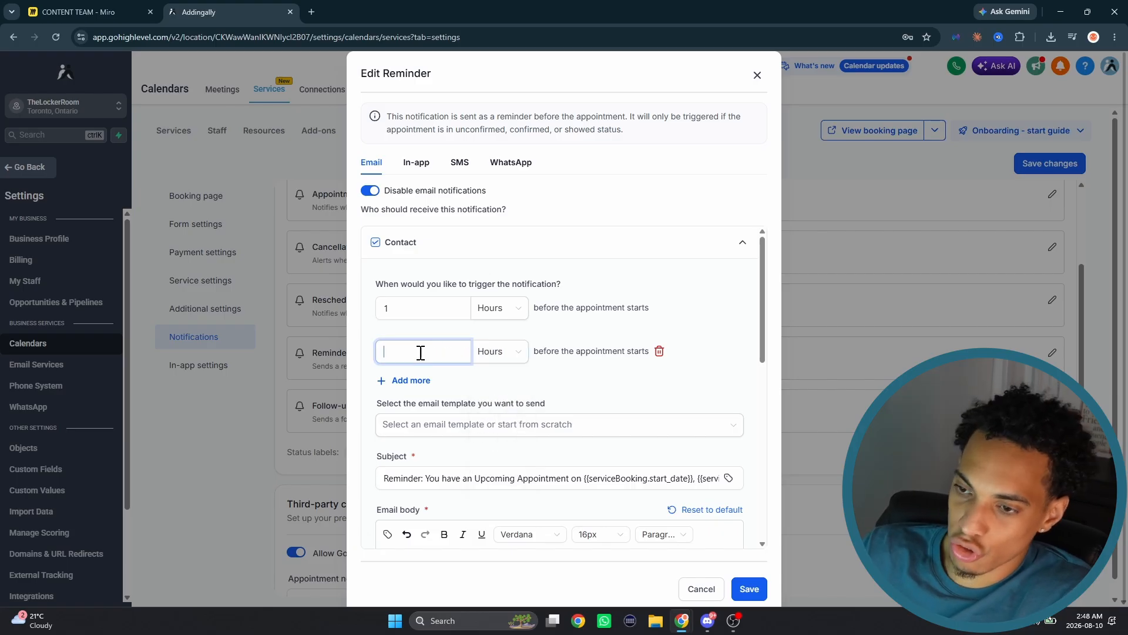
{"action": "type", "text": "1"}
{"action": "left_click", "coordinate": [499, 351]}
{"action": "left_click", "coordinate": [491, 421]}
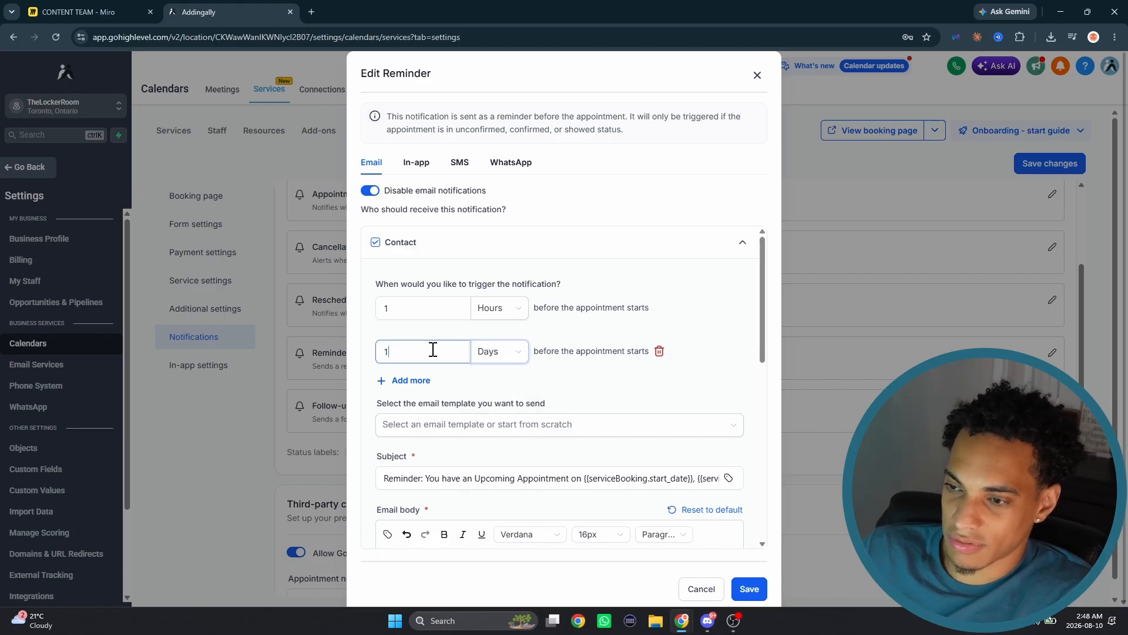
{"action": "type", "text": "2"}
{"action": "left_click", "coordinate": [500, 351]}
{"action": "left_click", "coordinate": [494, 401]}
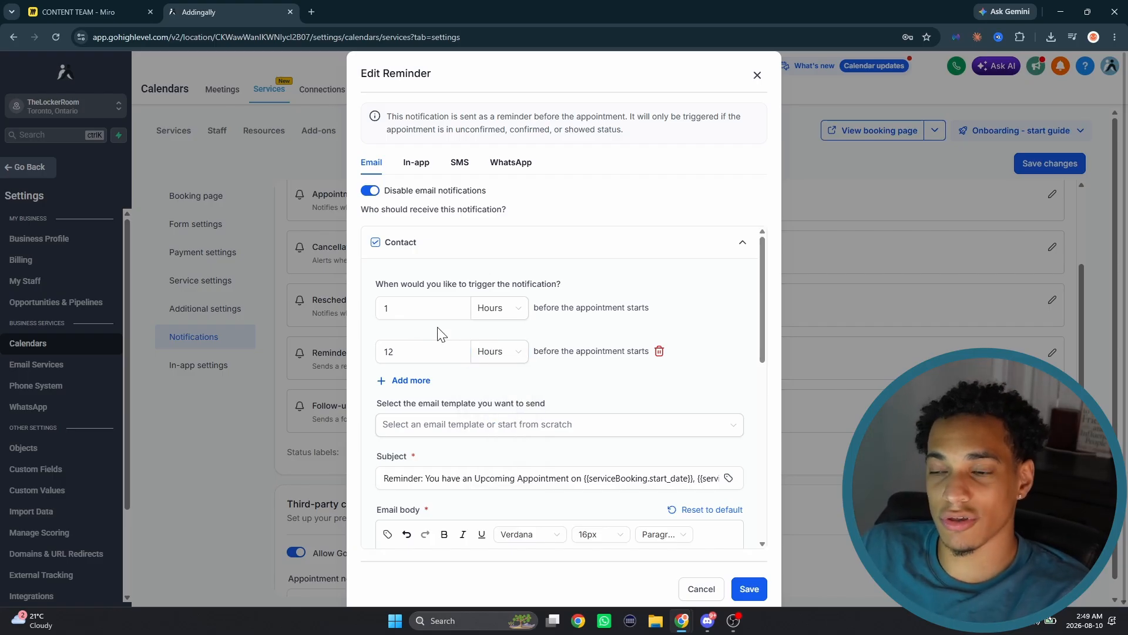
- Clear the second email reminder's value, view the SMS reminder recipients, and close the reminder notification without saving
{"action": "left_click", "coordinate": [411, 352]}
{"action": "key", "text": "BackSpace"}
{"action": "key", "text": "BackSpace"}
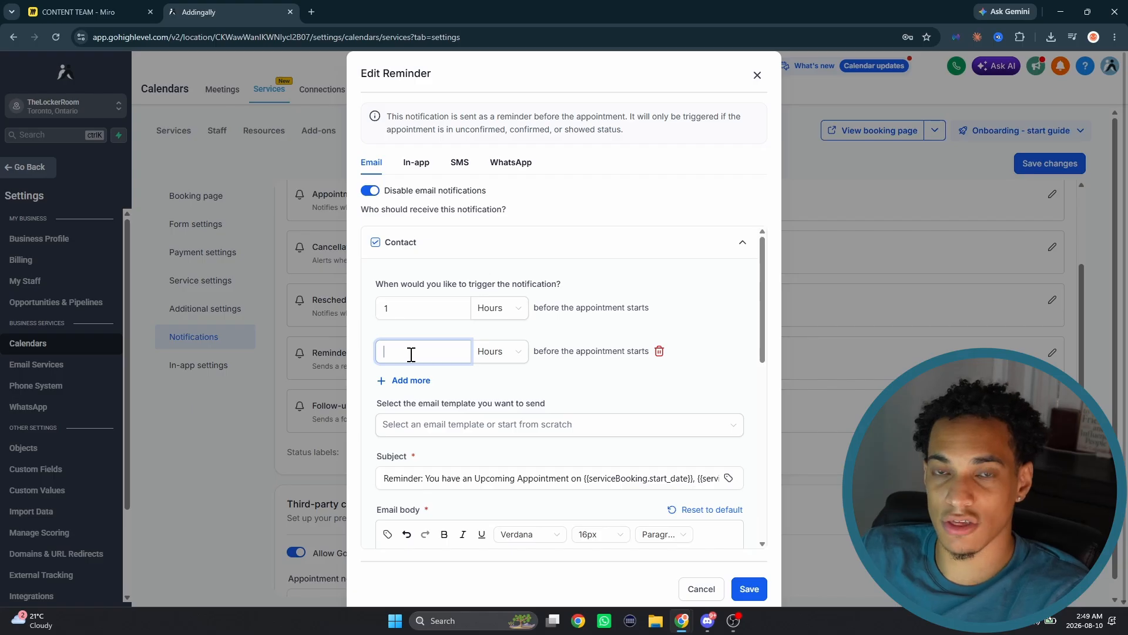
{"action": "left_click", "coordinate": [459, 162]}
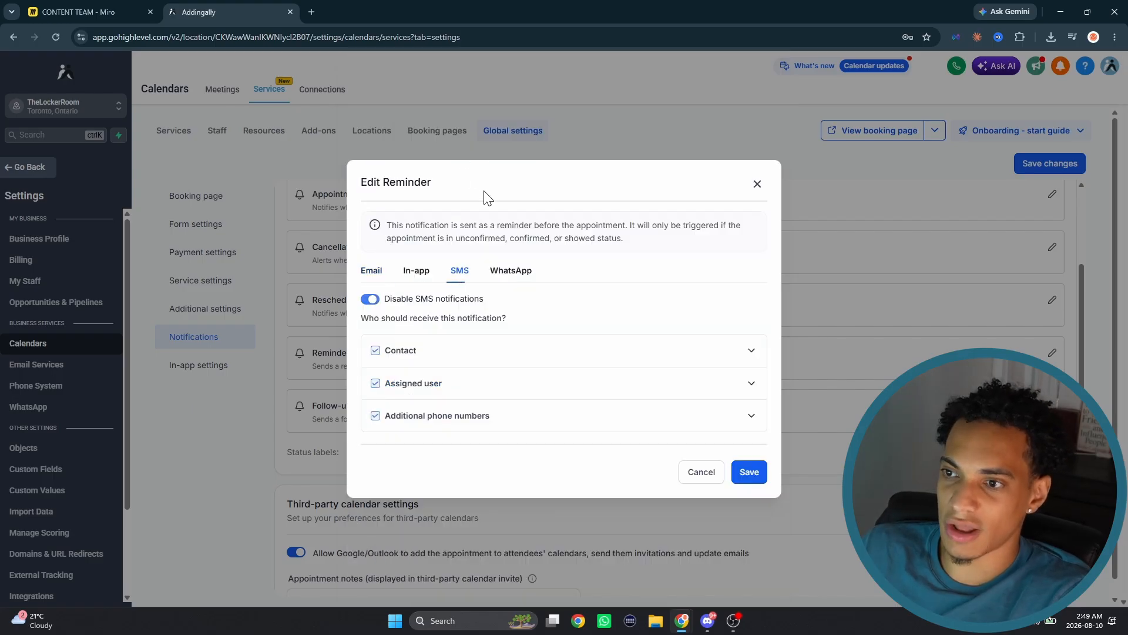
{"action": "left_click", "coordinate": [758, 184]}
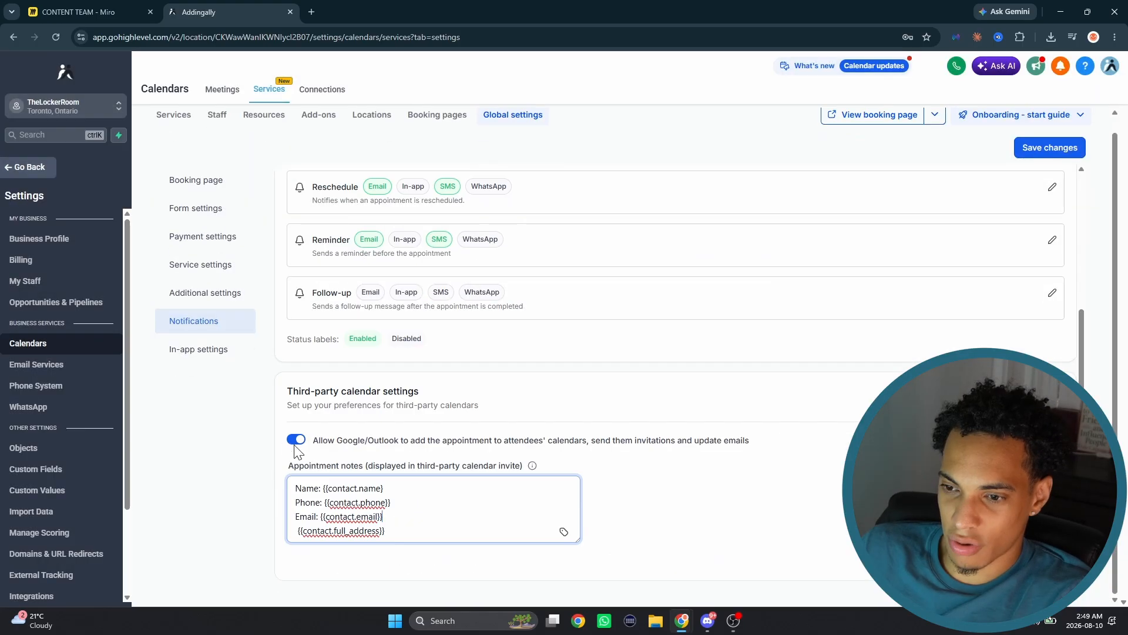
- Review the third-party calendar appointment notes, and search the available custom values for "adress" without inserting one
{"action": "left_click_drag", "start_coordinate": [410, 534], "coordinate": [292, 535]}
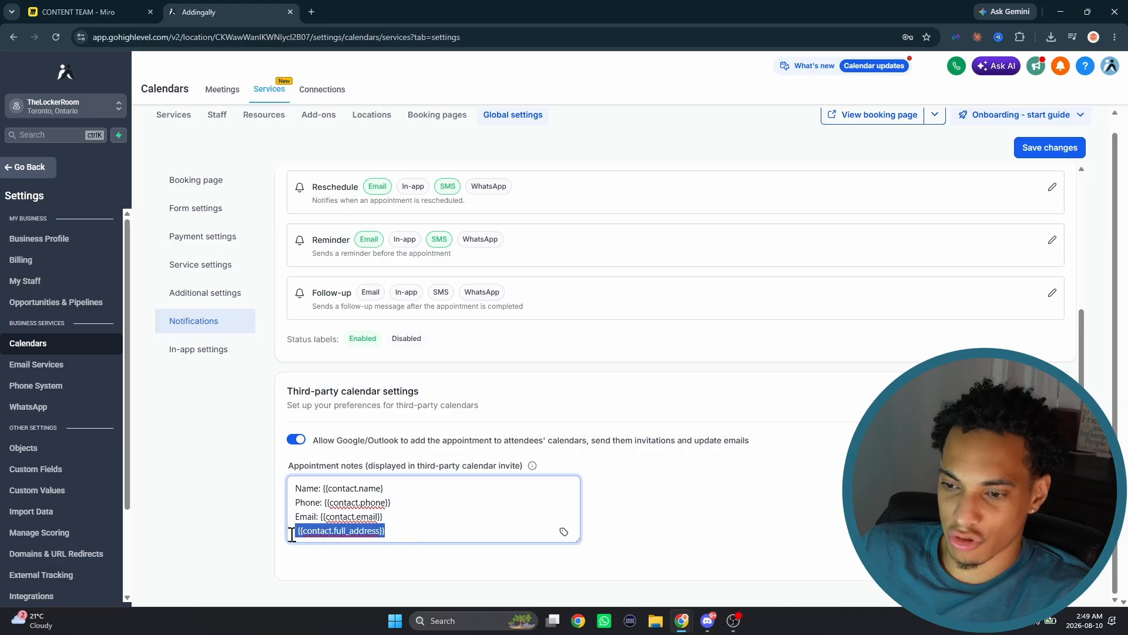
{"action": "left_click", "coordinate": [419, 530]}
{"action": "left_click", "coordinate": [564, 532]}
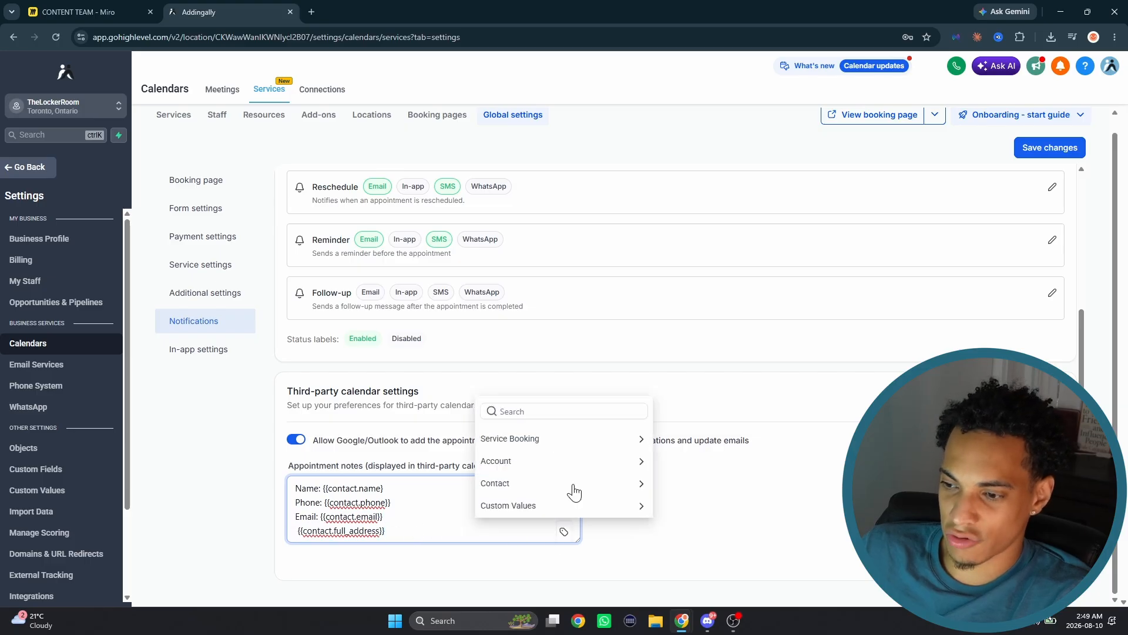
{"action": "left_click", "coordinate": [535, 412]}
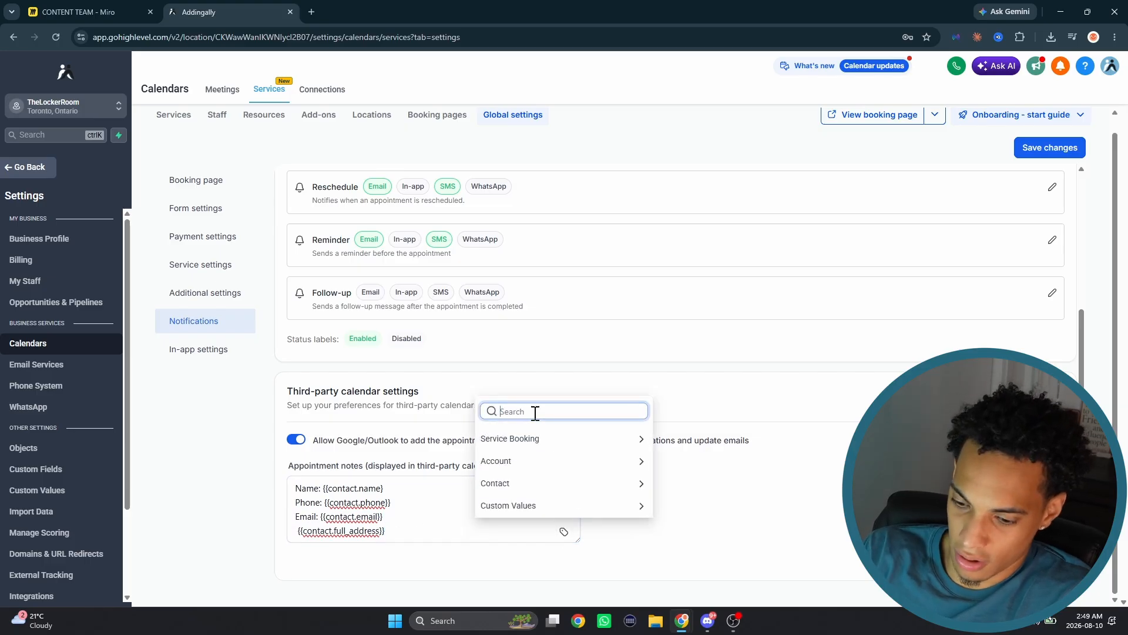
{"action": "type", "text": "adress"}
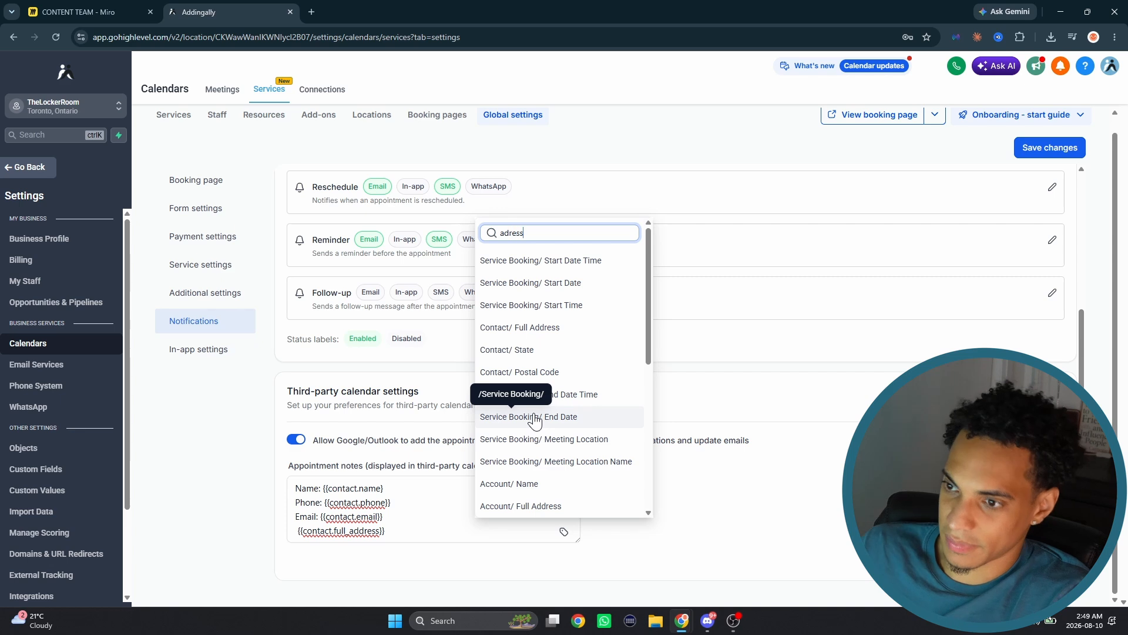
{"action": "left_click", "coordinate": [413, 526]}
{"action": "left_click_drag", "start_coordinate": [403, 534], "coordinate": [245, 541]}
{"action": "left_click", "coordinate": [652, 414]}
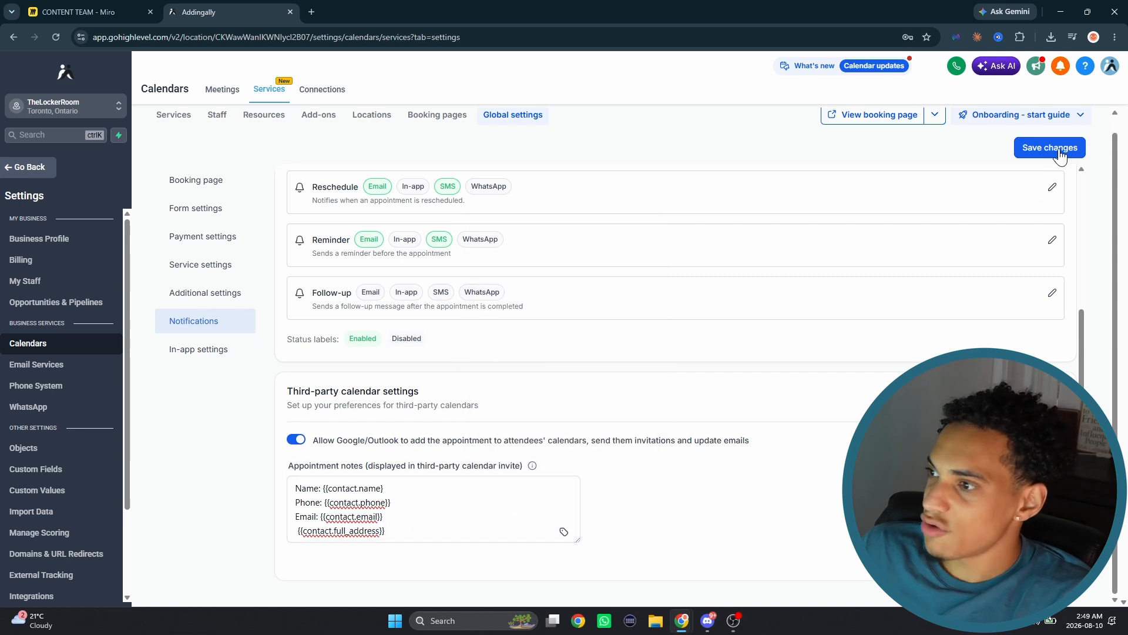
- Open the in-app settings and examine the week start day and the multiple locations, resources and add-ons options
{"action": "left_click", "coordinate": [200, 350]}
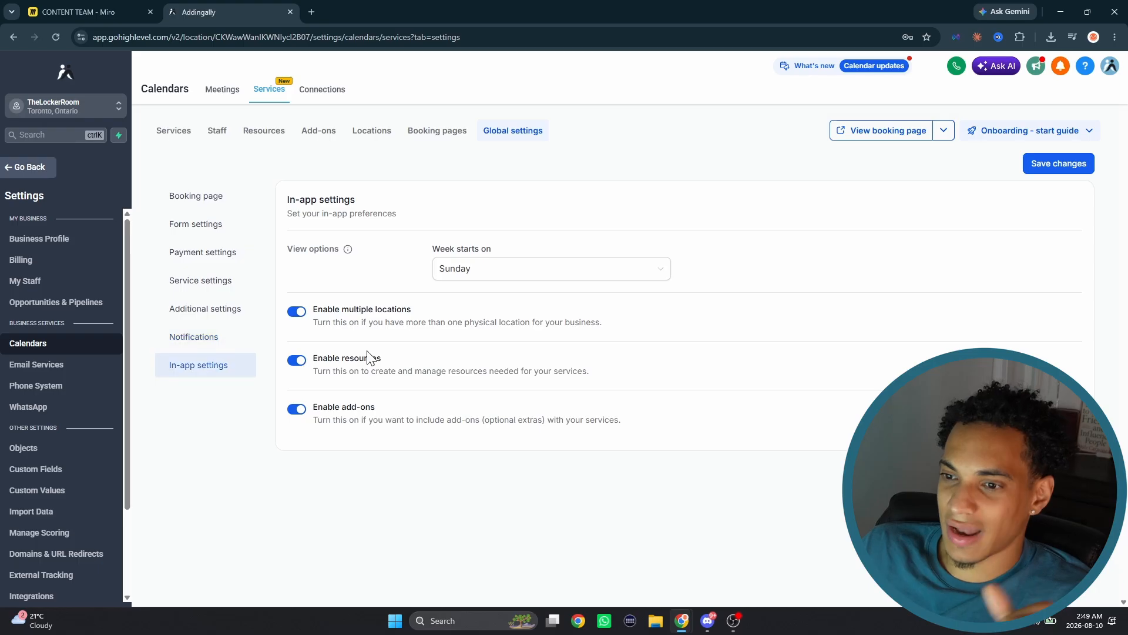